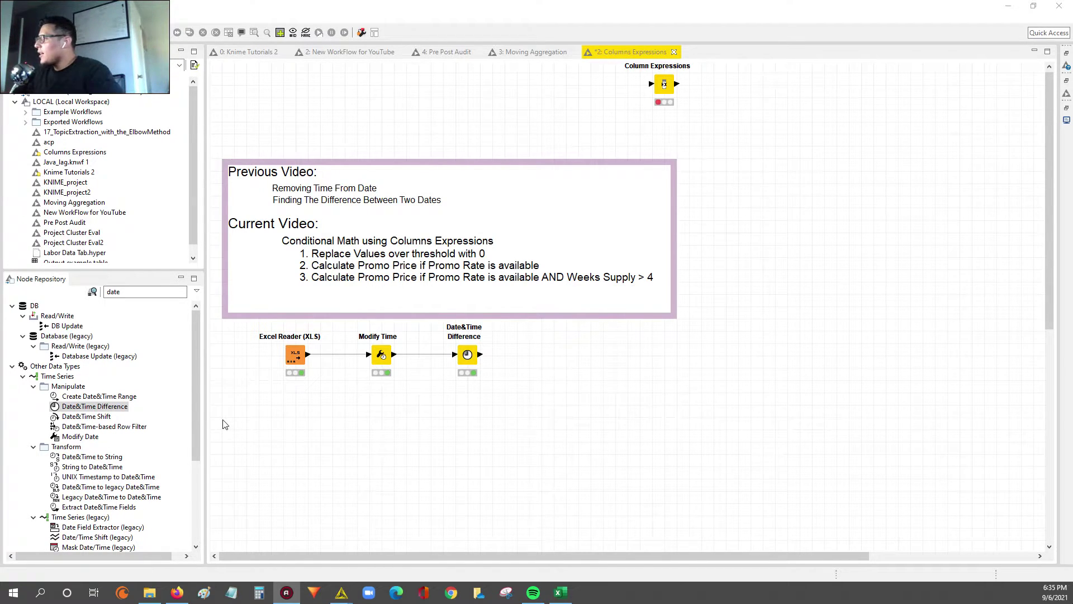
- Select the Date&Time Difference node and open its output table
{"action": "left_click", "coordinate": [275, 435]}
{"action": "left_click", "coordinate": [295, 355]}
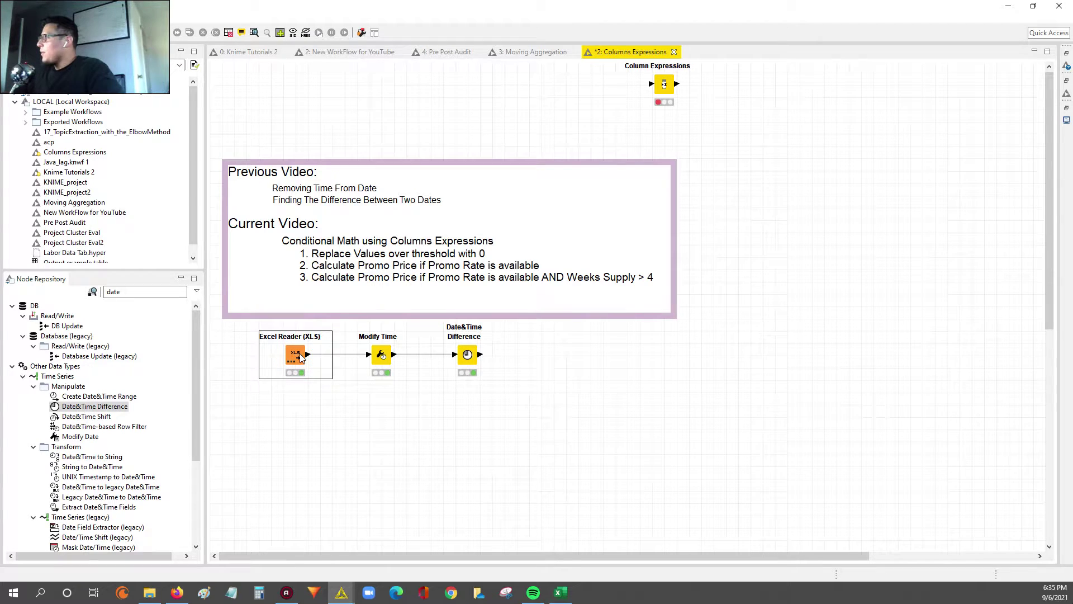
{"action": "left_click_drag", "start_coordinate": [212, 148], "coordinate": [265, 162]}
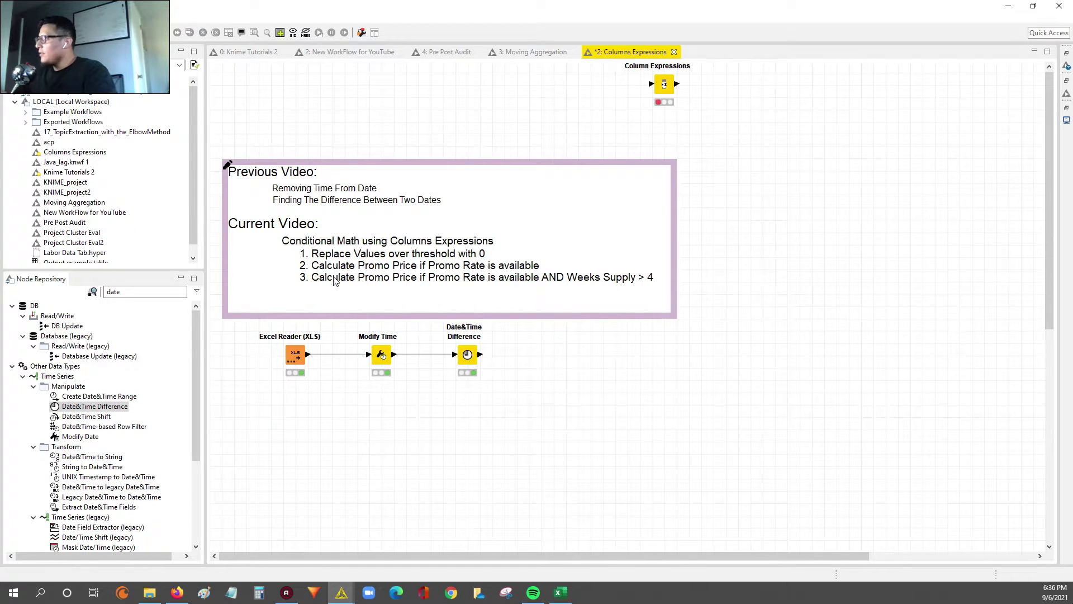
{"action": "left_click", "coordinate": [468, 354]}
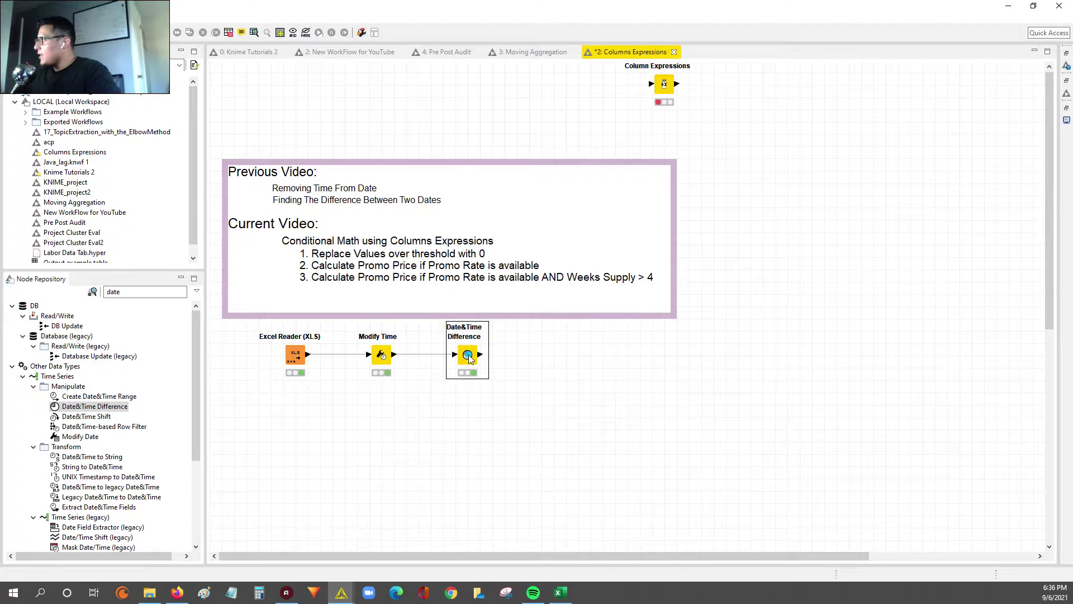
{"action": "left_click_drag", "start_coordinate": [262, 379], "coordinate": [328, 387]}
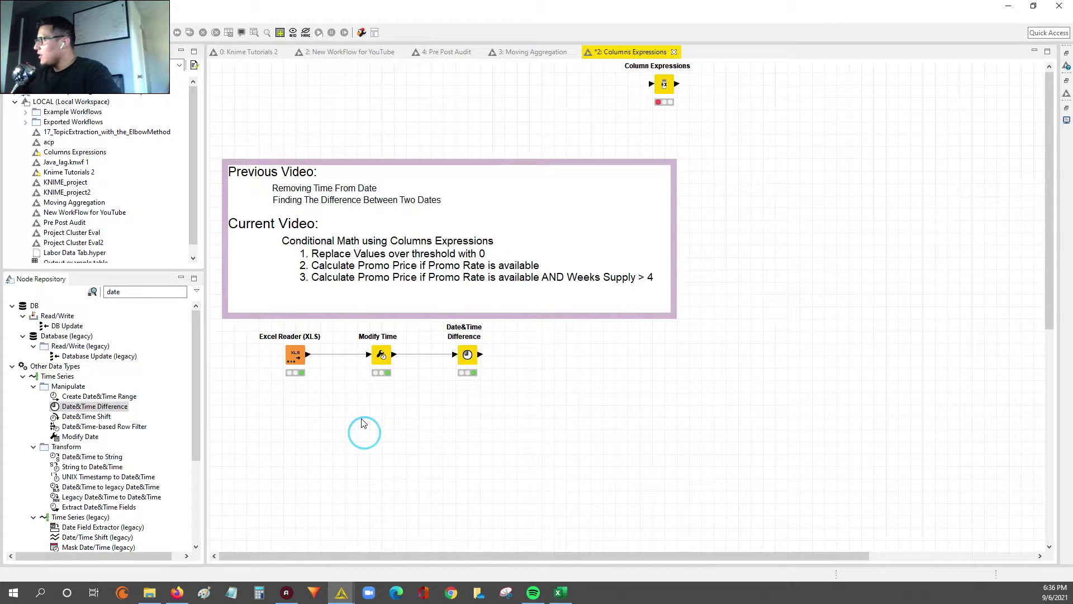
{"action": "left_click_drag", "start_coordinate": [362, 423], "coordinate": [503, 323]}
{"action": "left_click", "coordinate": [468, 361]}
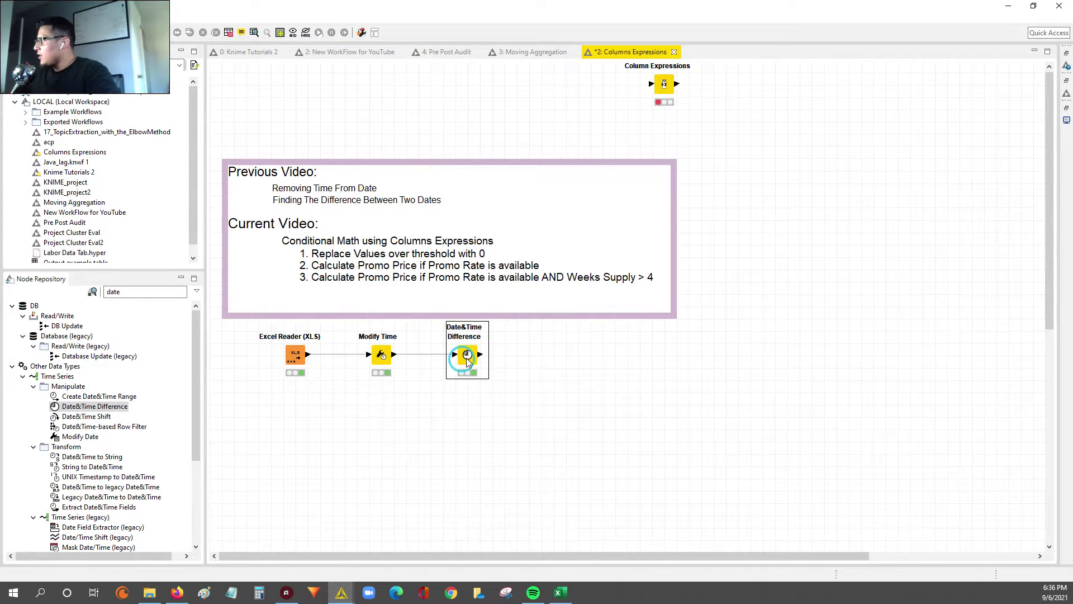
{"action": "right_click", "coordinate": [468, 360]}
{"action": "left_click", "coordinate": [518, 351]}
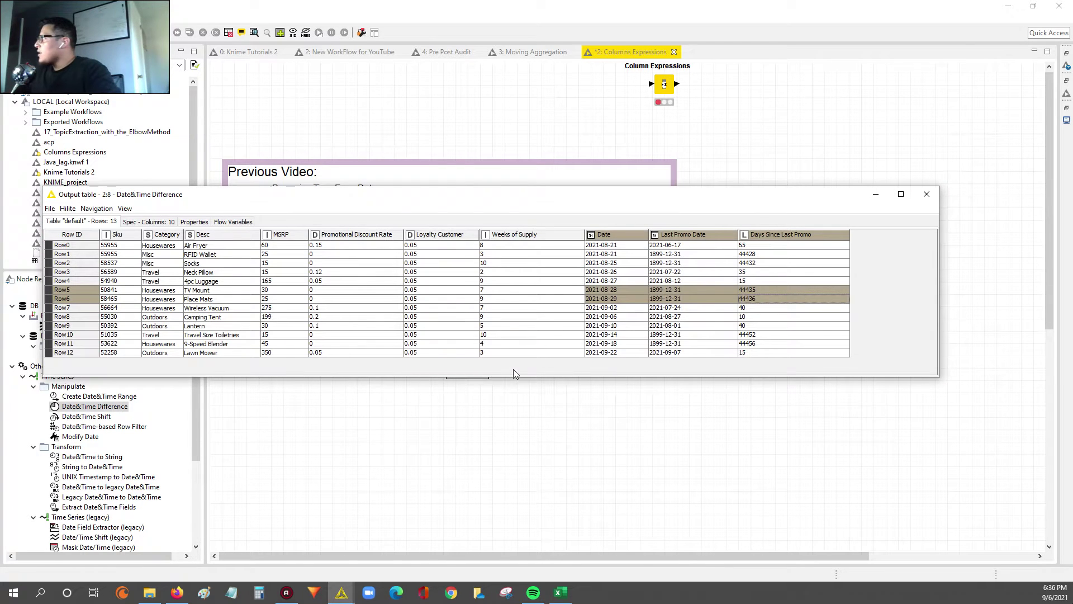
- Enlarge the table and scan the MSRP, discount rate, Loyalty Customer, Weeks of Supply and date columns
{"action": "left_click_drag", "start_coordinate": [487, 376], "coordinate": [487, 464]}
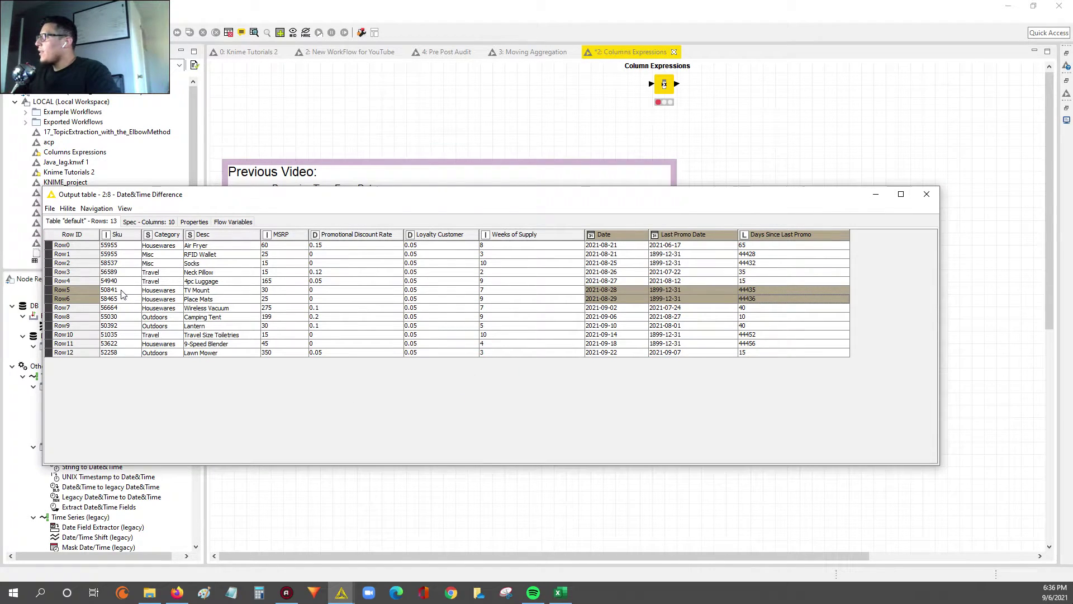
{"action": "left_click_drag", "start_coordinate": [112, 254], "coordinate": [236, 259]}
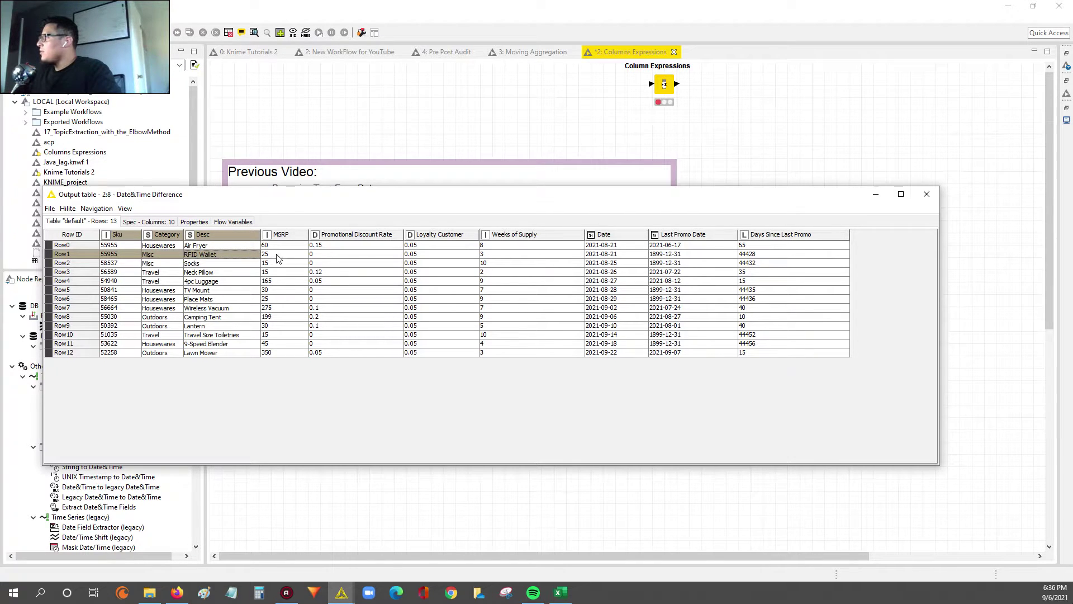
{"action": "left_click_drag", "start_coordinate": [305, 234], "coordinate": [275, 353]}
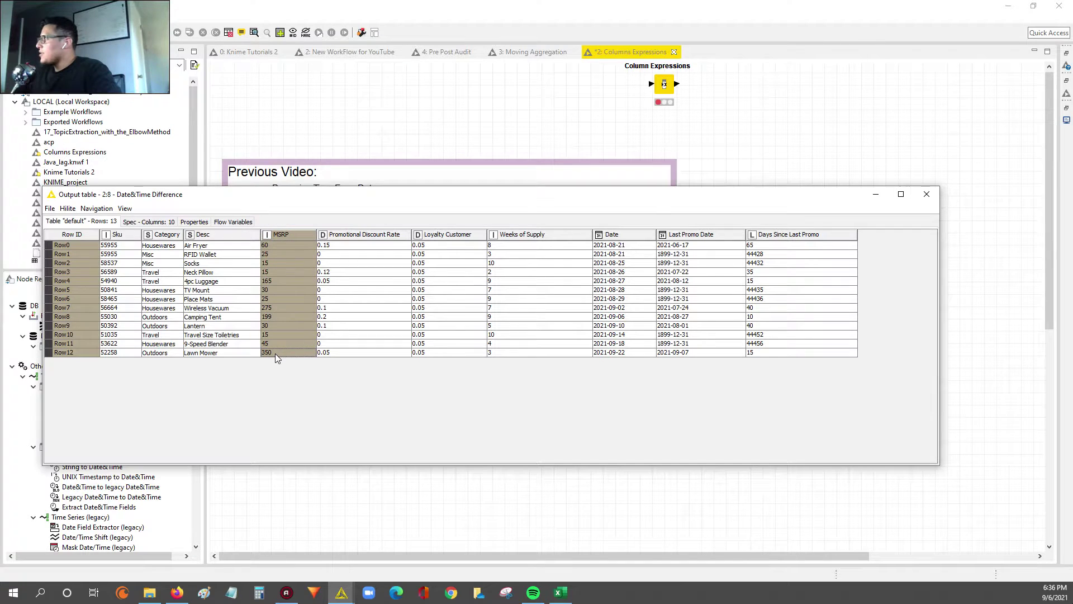
{"action": "left_click_drag", "start_coordinate": [342, 246], "coordinate": [354, 354]}
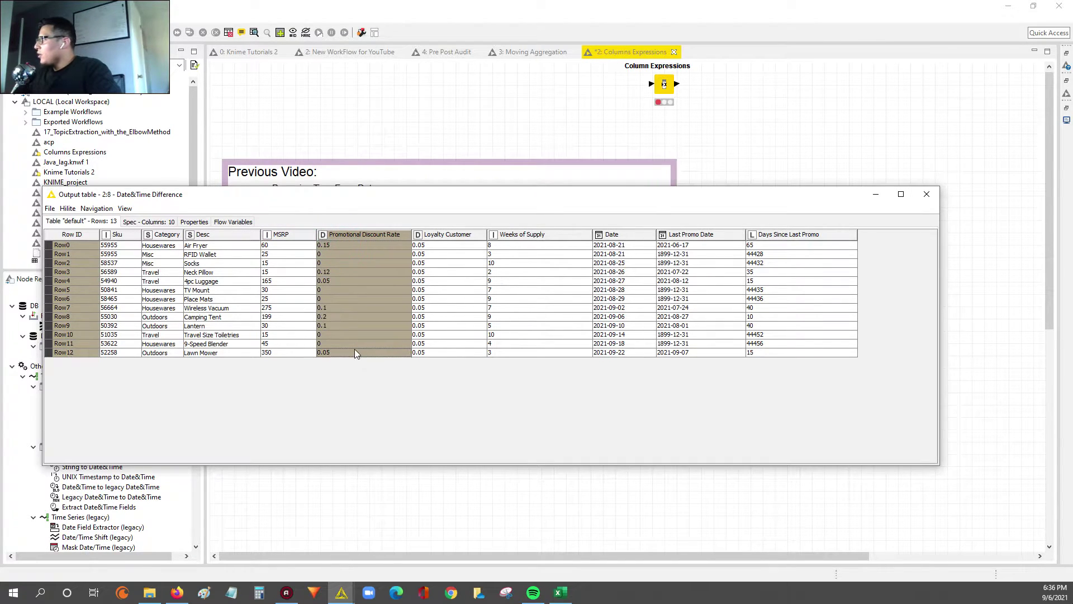
{"action": "left_click", "coordinate": [454, 246]}
{"action": "left_click_drag", "start_coordinate": [455, 250], "coordinate": [463, 357]}
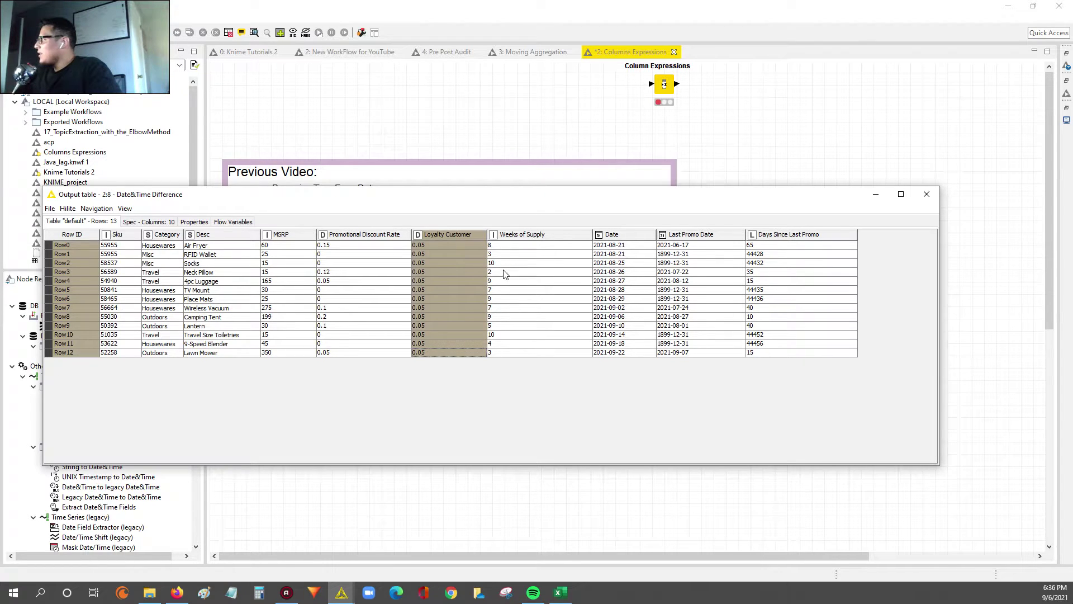
{"action": "left_click_drag", "start_coordinate": [514, 250], "coordinate": [515, 355]}
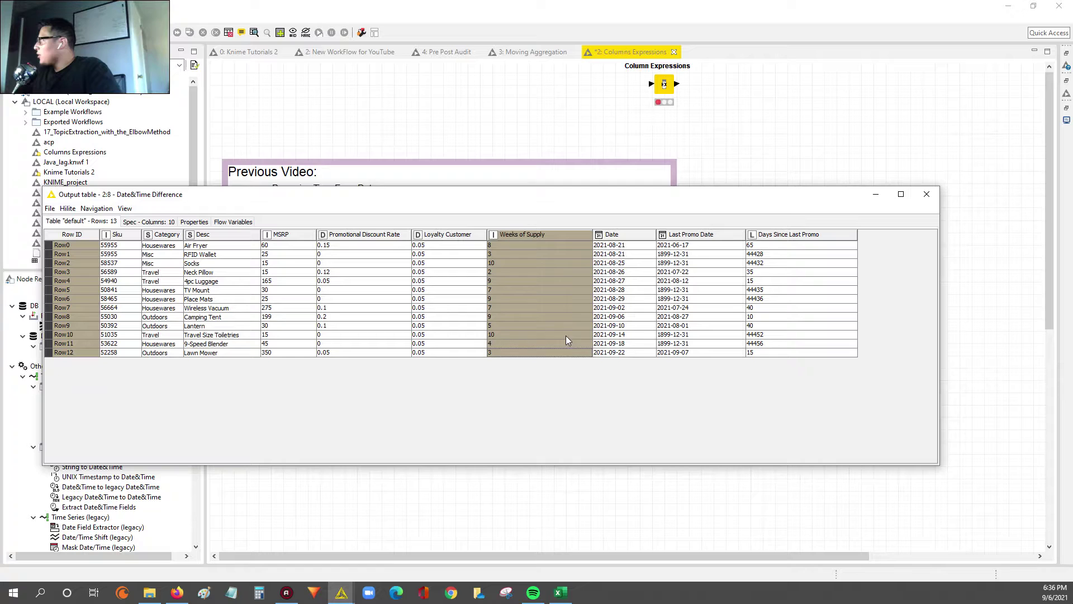
{"action": "left_click_drag", "start_coordinate": [626, 249], "coordinate": [686, 366]}
{"action": "left_click_drag", "start_coordinate": [609, 246], "coordinate": [614, 361]}
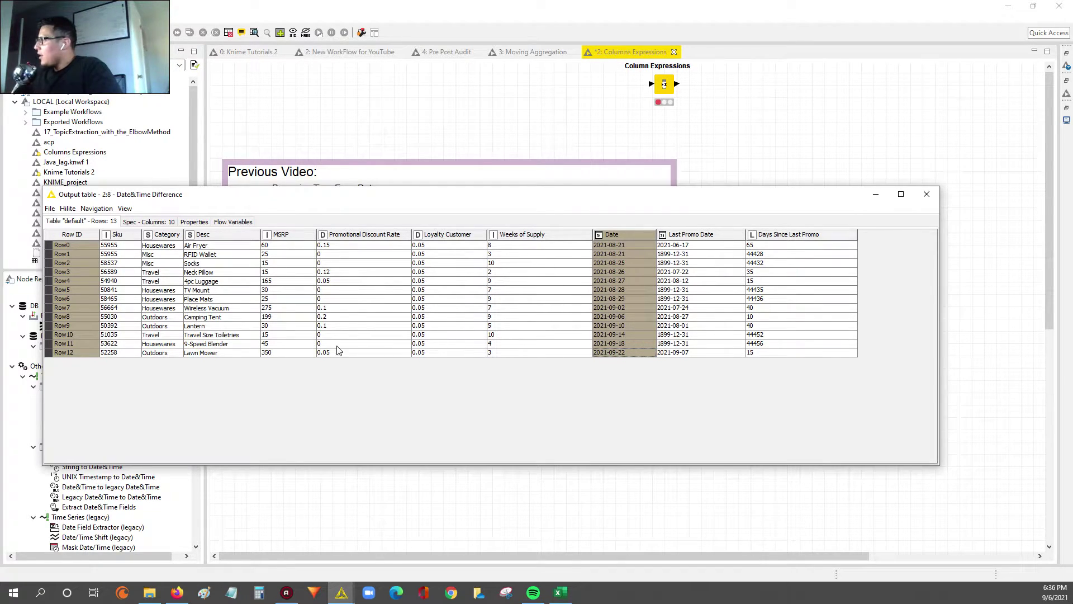
{"action": "left_click_drag", "start_coordinate": [681, 246], "coordinate": [686, 352]}
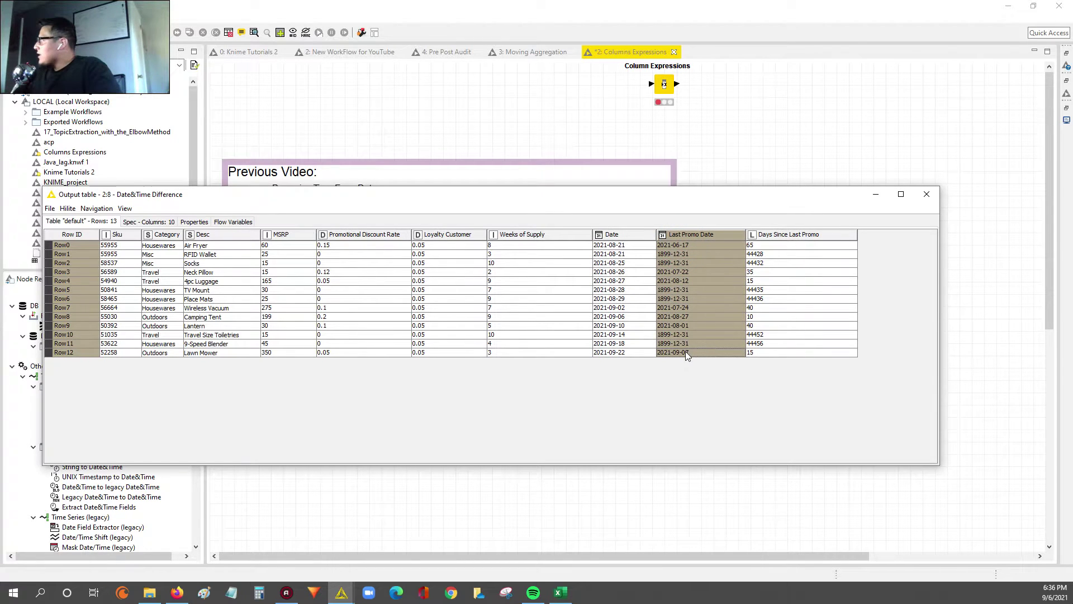
- Compare Date, Last Promo Date and Days Since Last Promo for rows 3, 7, 8 and 12
{"action": "left_click", "coordinate": [608, 352]}
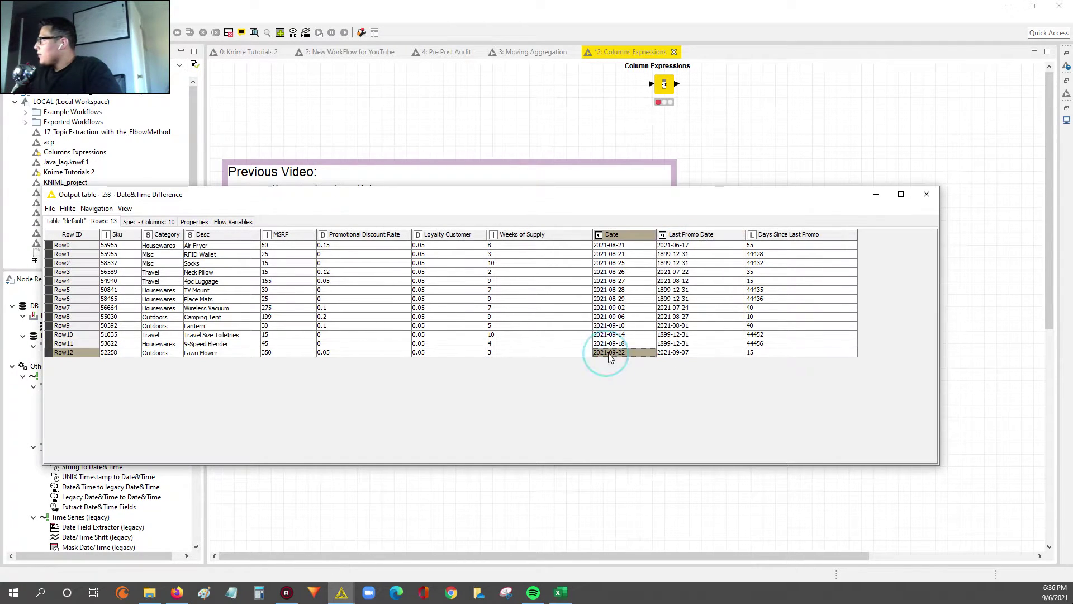
{"action": "left_click_drag", "start_coordinate": [777, 248], "coordinate": [777, 360]}
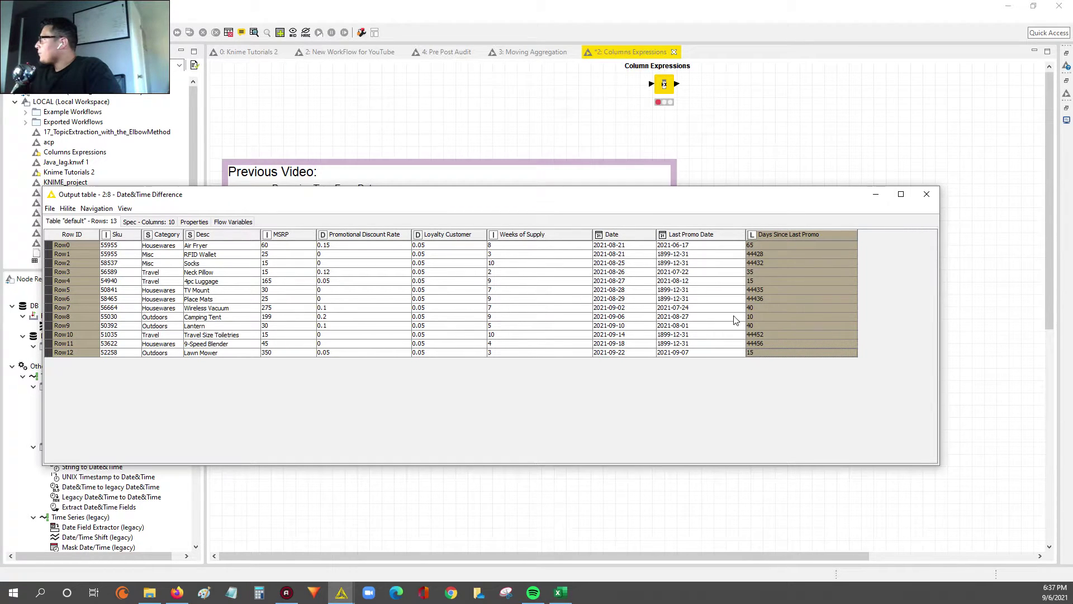
{"action": "left_click", "coordinate": [775, 318]}
{"action": "left_click_drag", "start_coordinate": [632, 317], "coordinate": [692, 318]}
{"action": "left_click", "coordinate": [611, 312]}
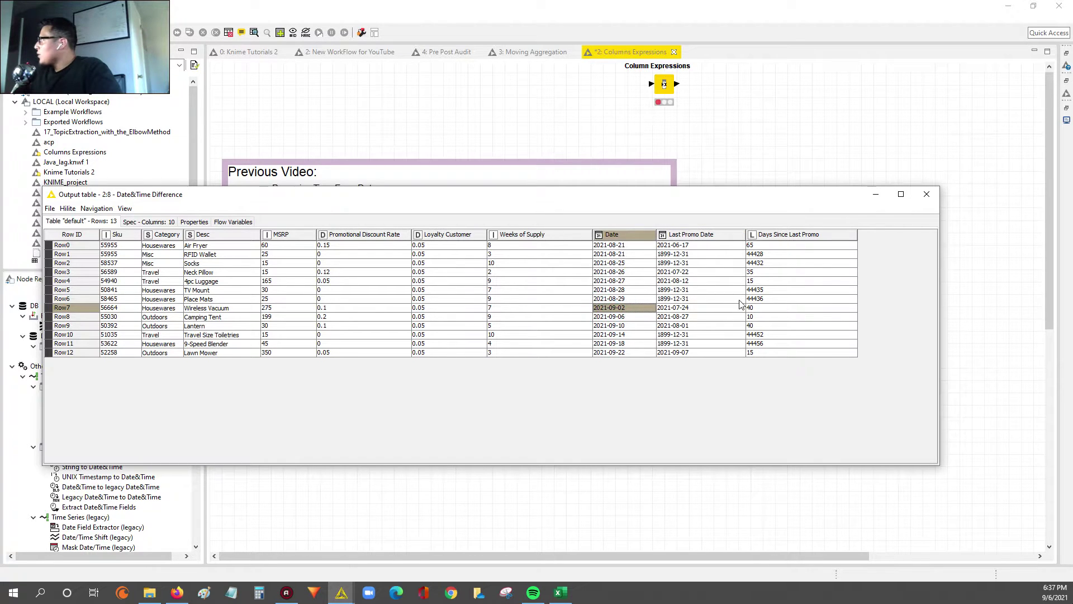
{"action": "left_click_drag", "start_coordinate": [767, 246], "coordinate": [766, 356]}
{"action": "left_click", "coordinate": [759, 273]}
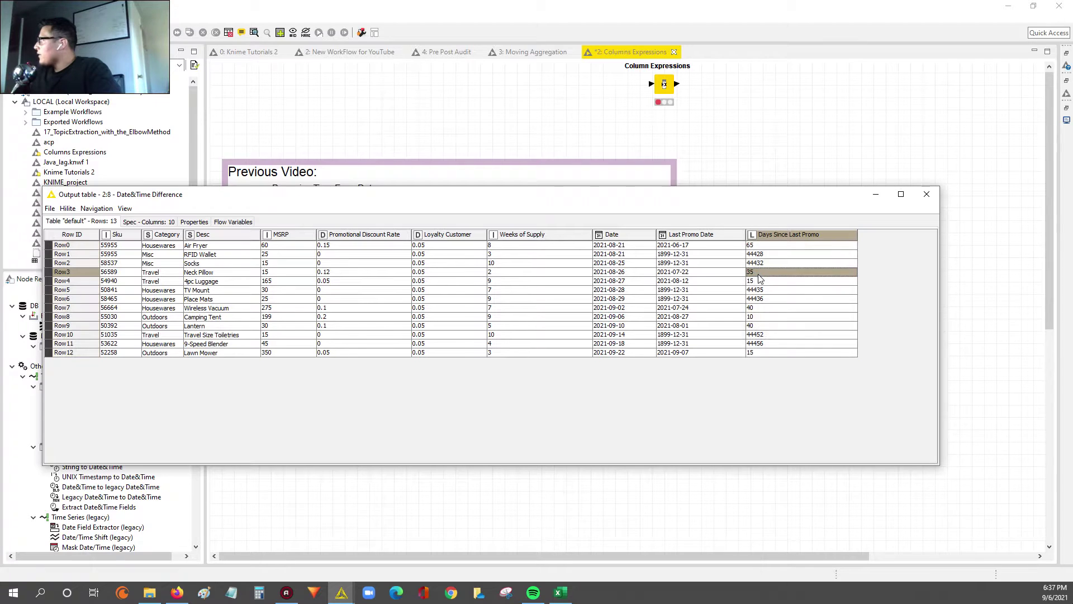
{"action": "left_click", "coordinate": [719, 272]}
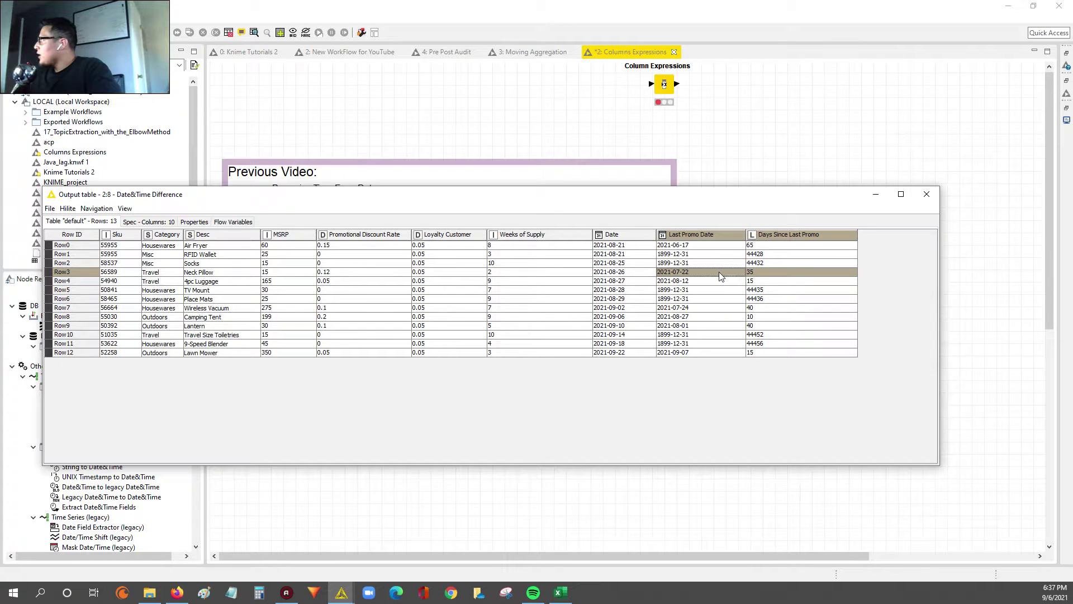
{"action": "left_click", "coordinate": [615, 273]}
{"action": "left_click", "coordinate": [689, 273]}
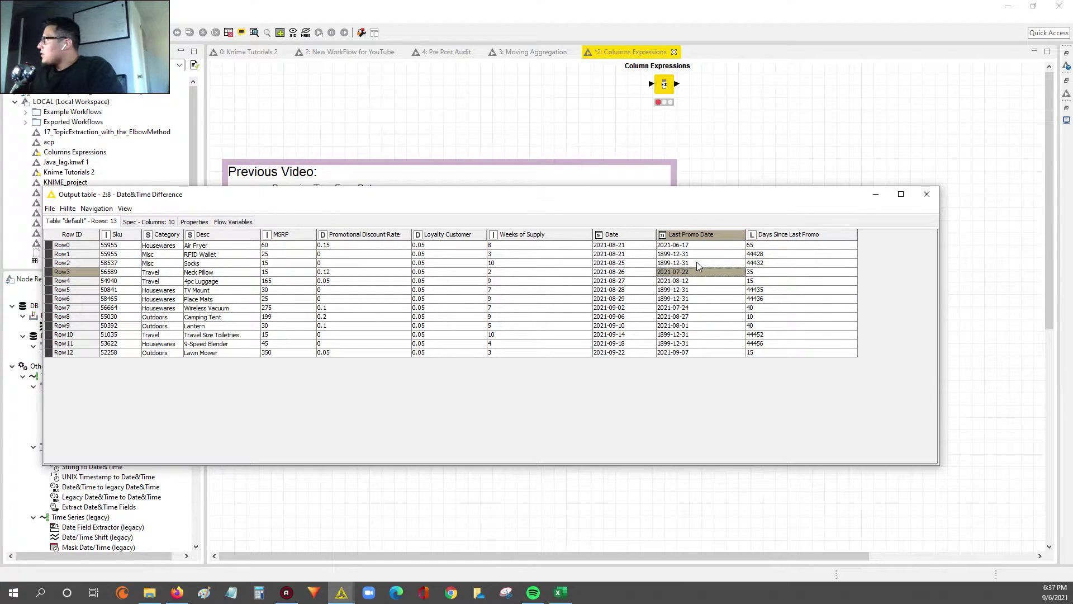
- Compare dates and day differences for Row0 and Row3, then review MSRP, discount rate and Weeks of Supply
{"action": "left_click_drag", "start_coordinate": [637, 272], "coordinate": [812, 282]}
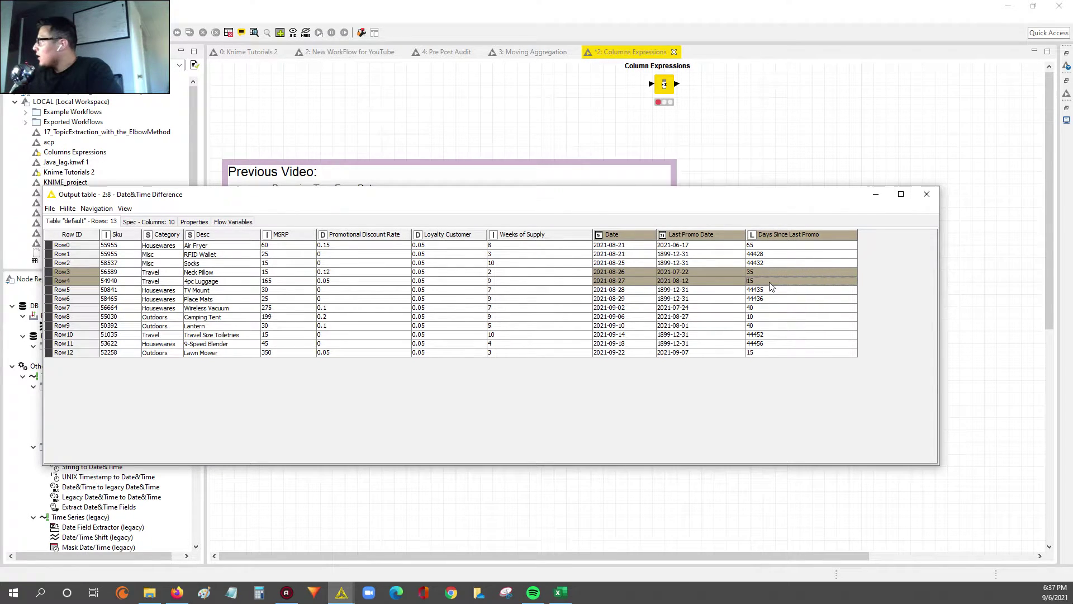
{"action": "left_click_drag", "start_coordinate": [612, 246], "coordinate": [773, 283]}
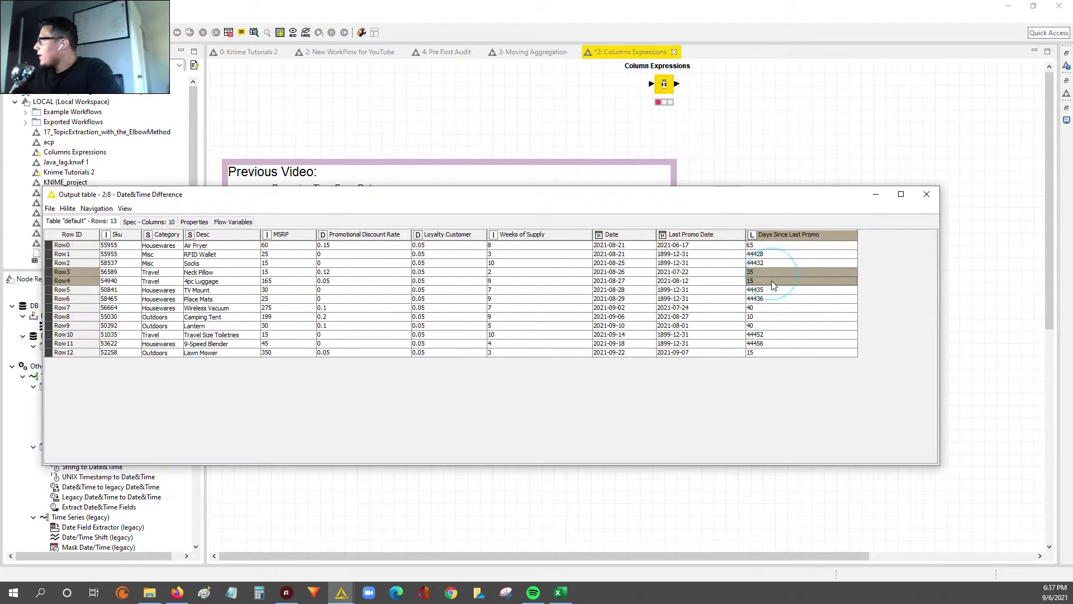
{"action": "left_click_drag", "start_coordinate": [632, 273], "coordinate": [782, 274]}
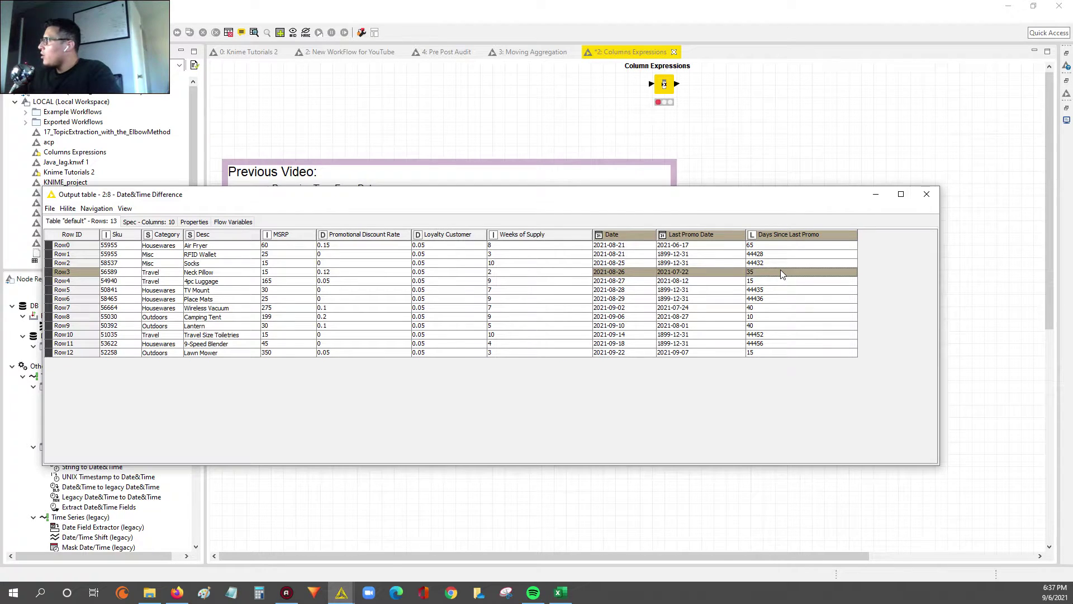
{"action": "left_click_drag", "start_coordinate": [291, 246], "coordinate": [277, 353]}
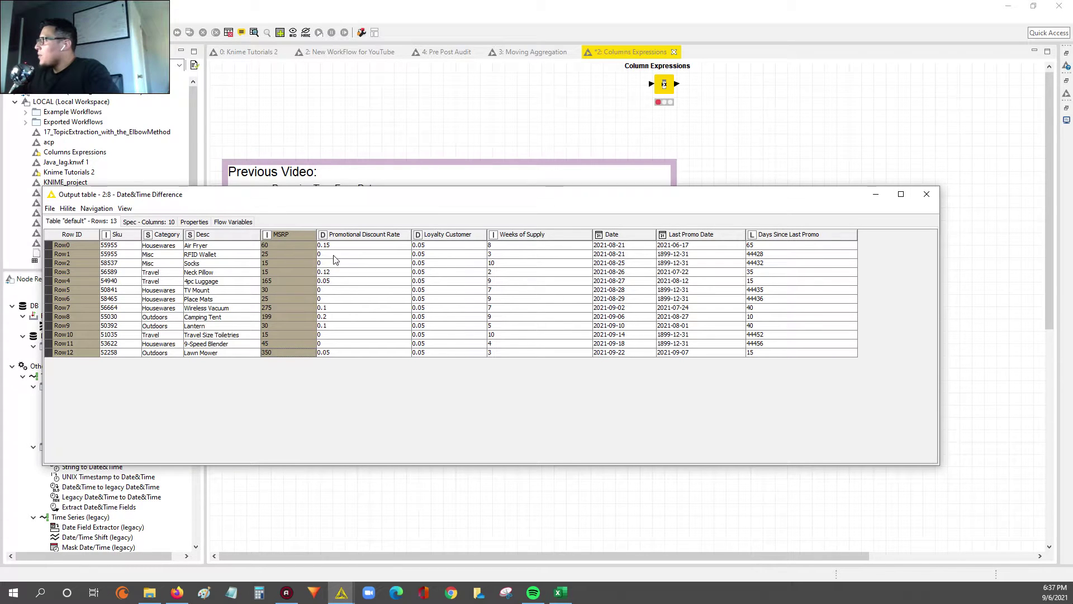
{"action": "left_click_drag", "start_coordinate": [352, 246], "coordinate": [368, 376]}
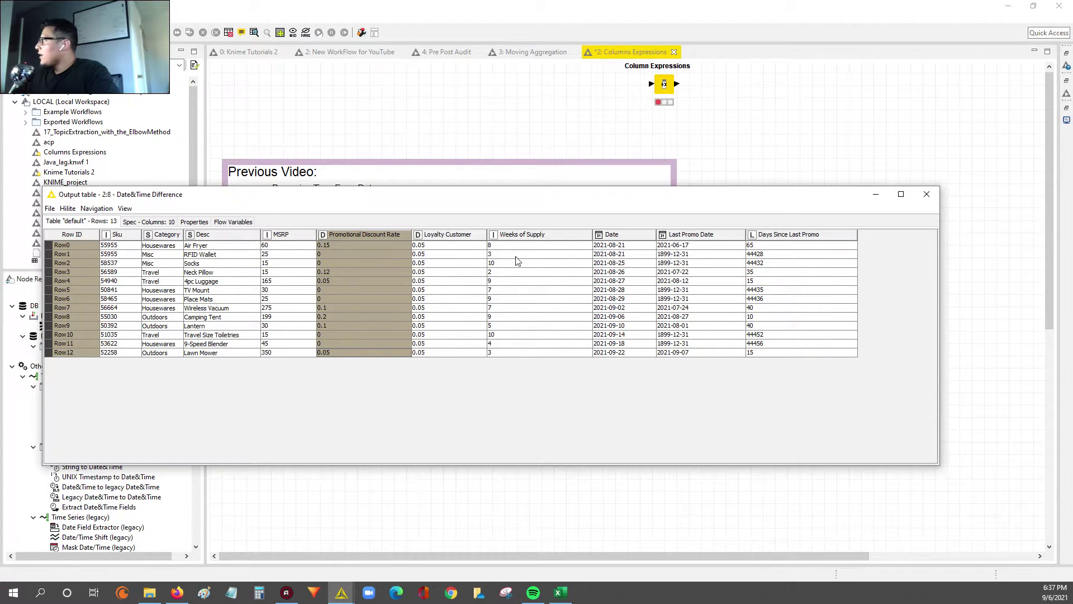
{"action": "left_click_drag", "start_coordinate": [526, 249], "coordinate": [545, 354]}
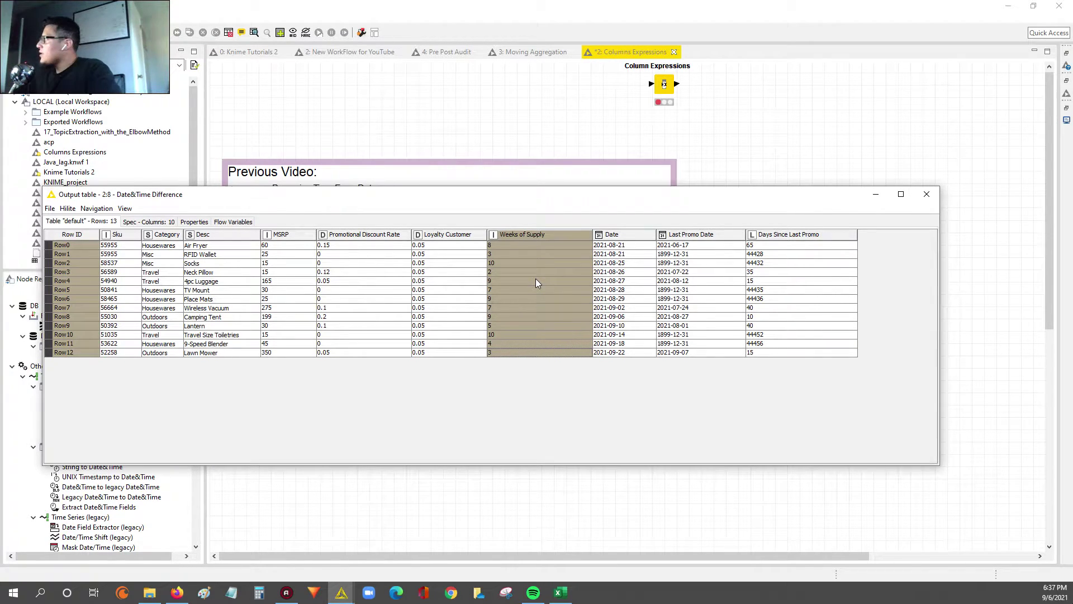
{"action": "left_click_drag", "start_coordinate": [524, 244], "coordinate": [541, 362]}
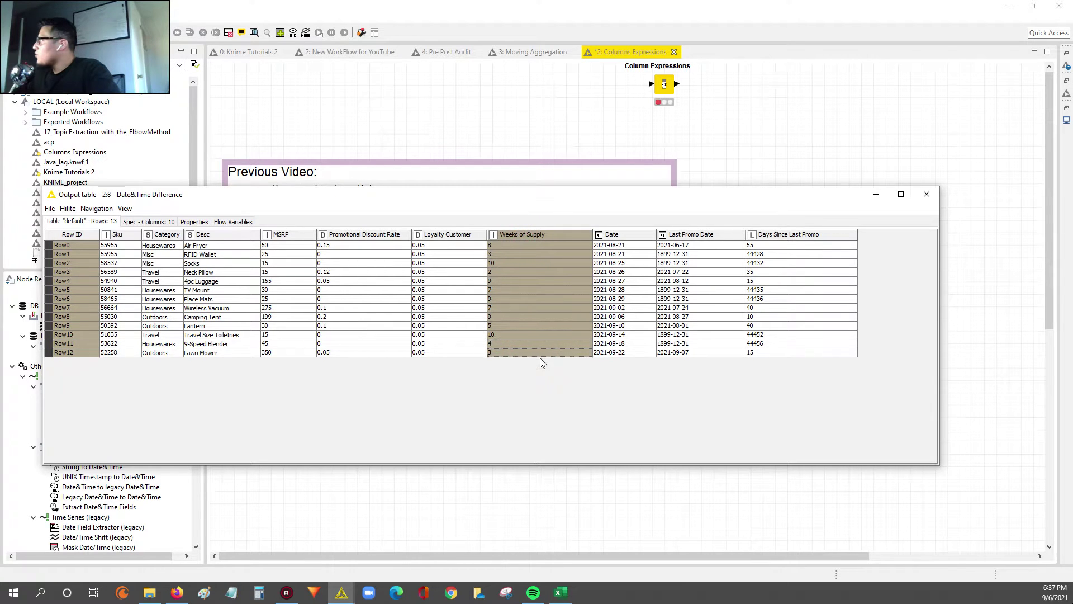
- Recheck Days Since Last Promo against Weeks of Supply and MSRP, then shrink the table to show the annotation
{"action": "left_click_drag", "start_coordinate": [796, 246], "coordinate": [797, 369]}
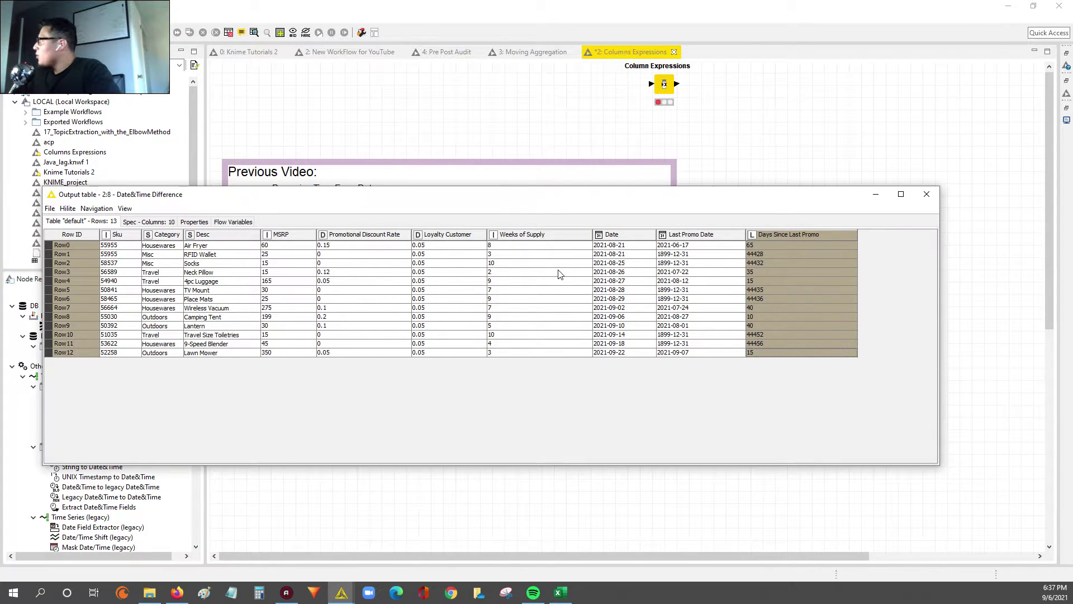
{"action": "left_click_drag", "start_coordinate": [534, 249], "coordinate": [534, 357]}
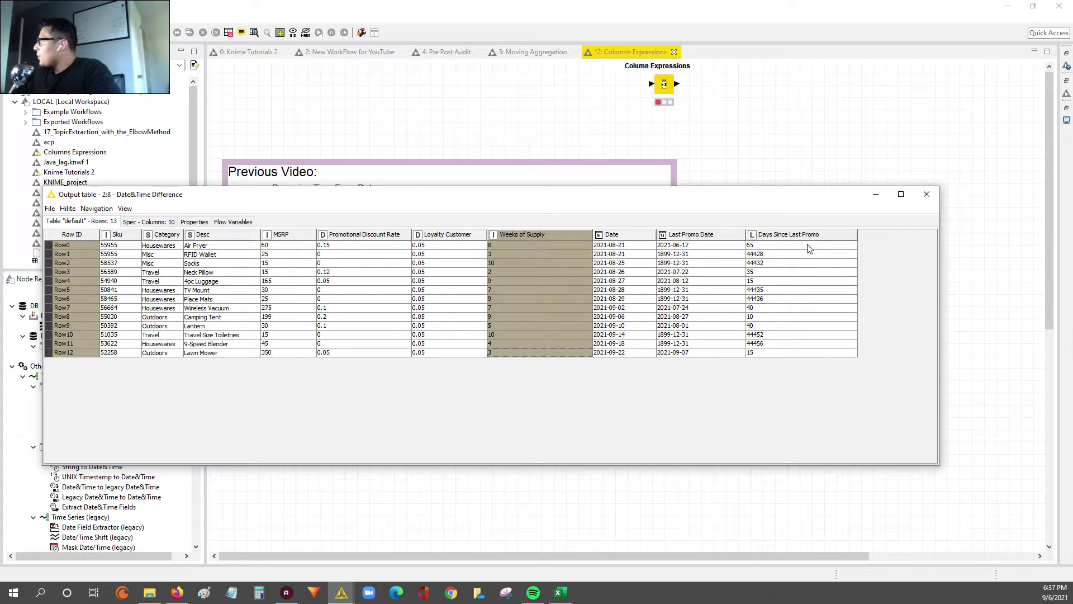
{"action": "left_click_drag", "start_coordinate": [809, 248], "coordinate": [787, 358]}
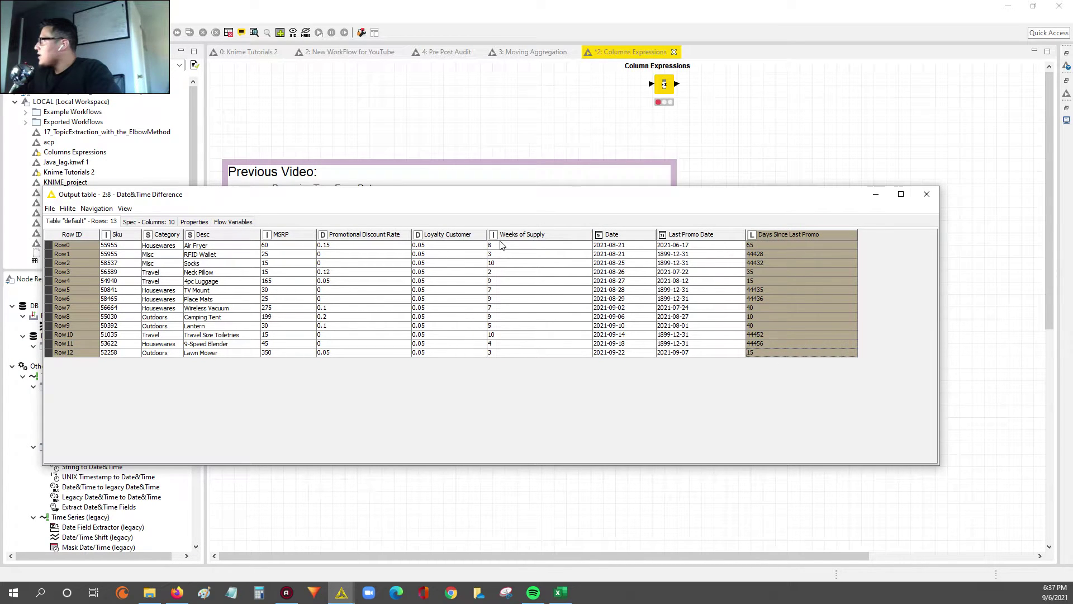
{"action": "left_click_drag", "start_coordinate": [501, 246], "coordinate": [513, 353]}
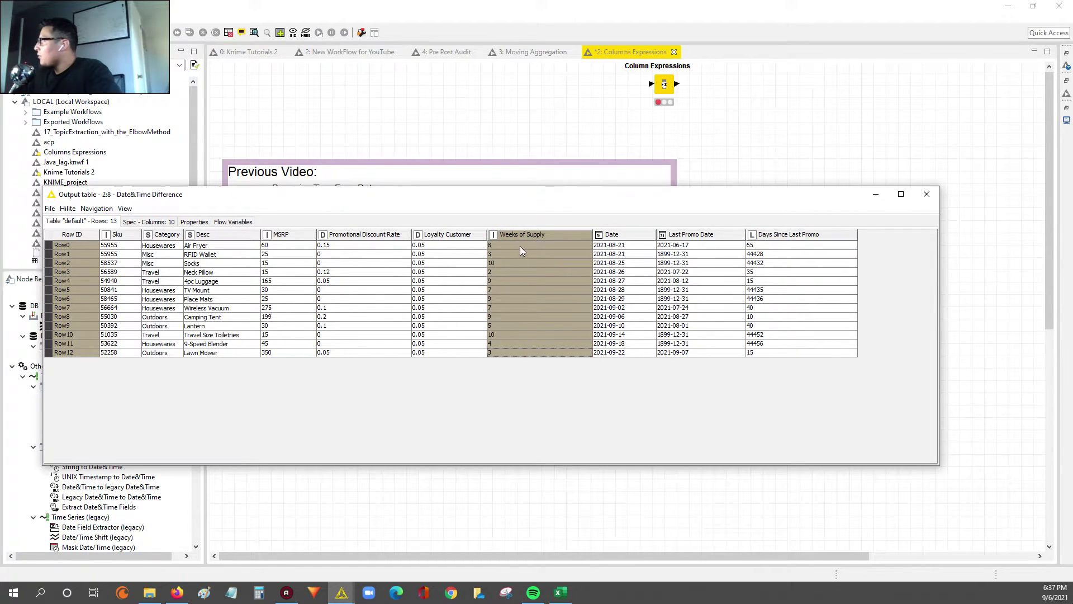
{"action": "left_click_drag", "start_coordinate": [520, 250], "coordinate": [531, 355]}
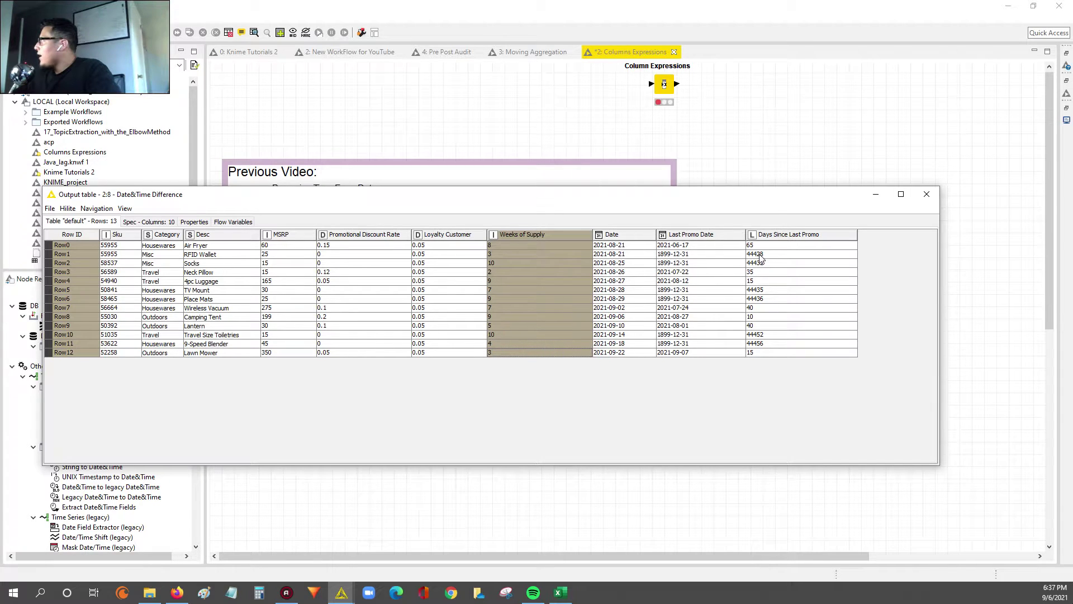
{"action": "left_click_drag", "start_coordinate": [761, 255], "coordinate": [756, 347]}
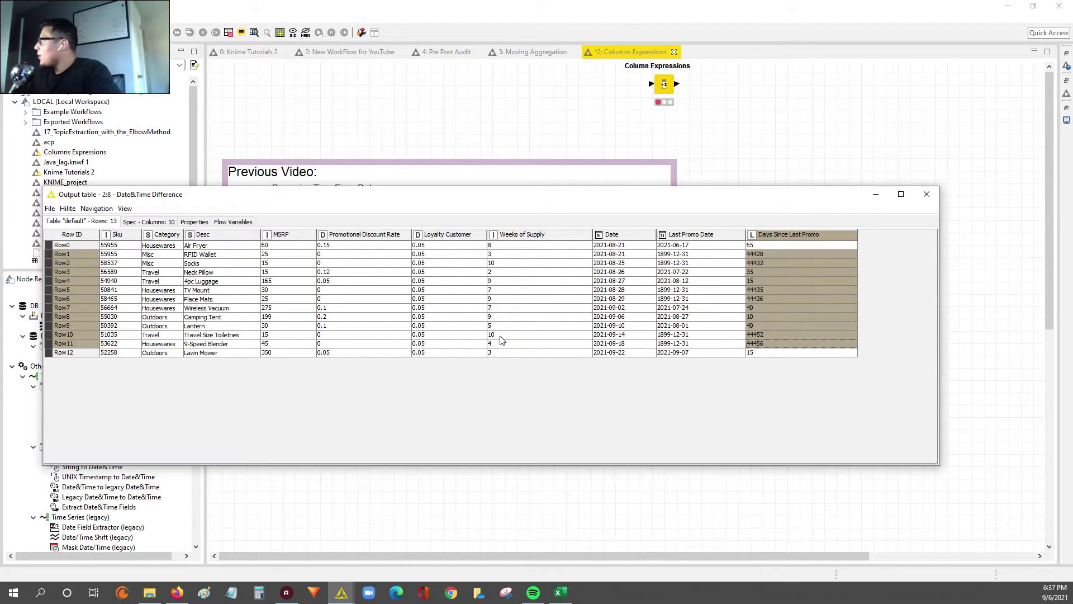
{"action": "left_click_drag", "start_coordinate": [292, 301], "coordinate": [369, 304]}
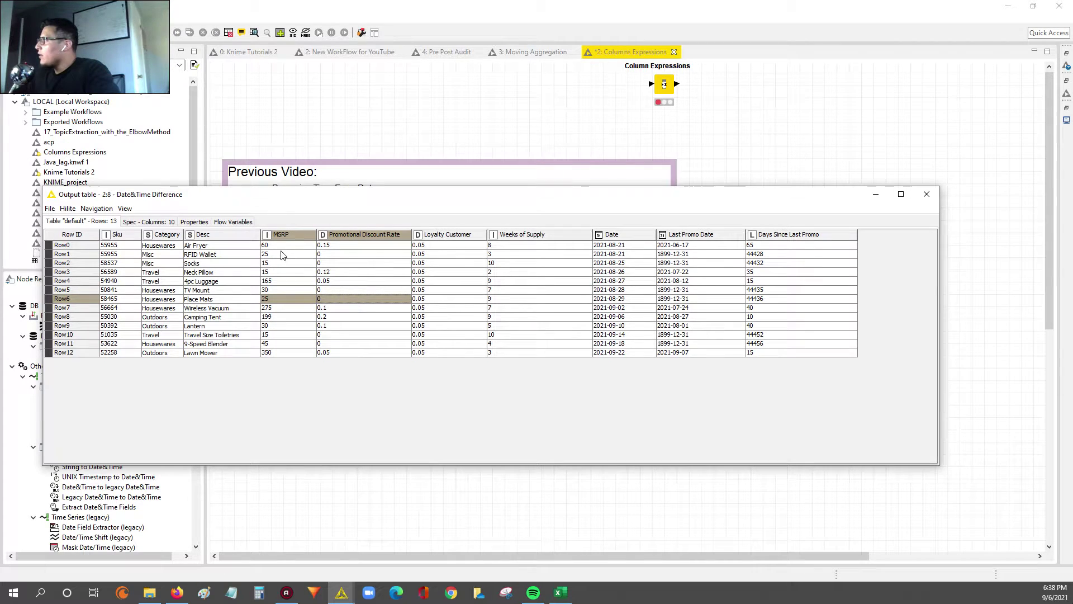
{"action": "left_click_drag", "start_coordinate": [281, 246], "coordinate": [291, 329]}
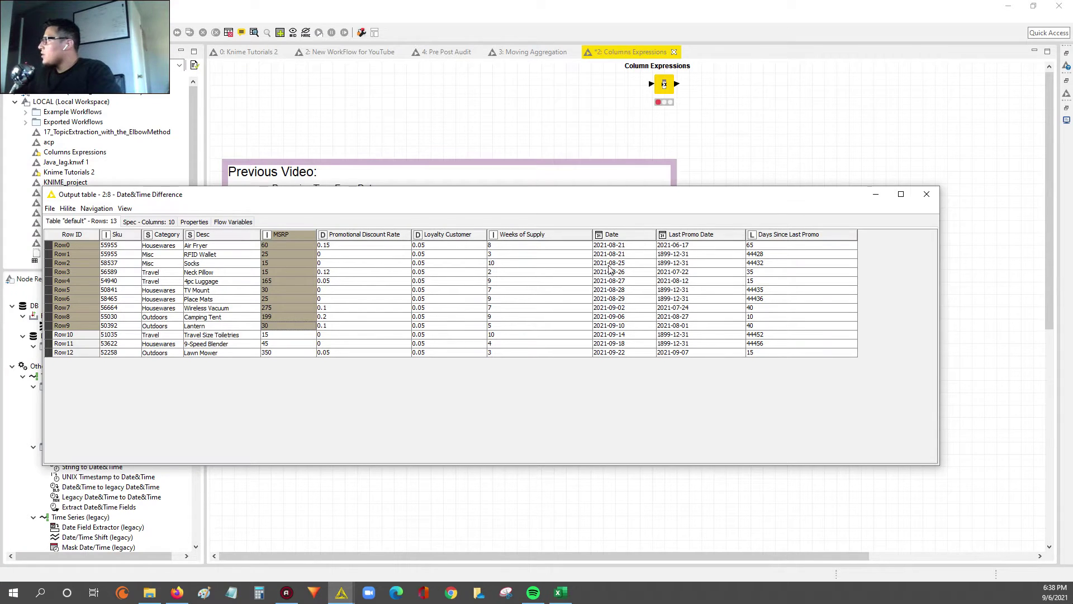
{"action": "left_click_drag", "start_coordinate": [699, 186], "coordinate": [699, 306]}
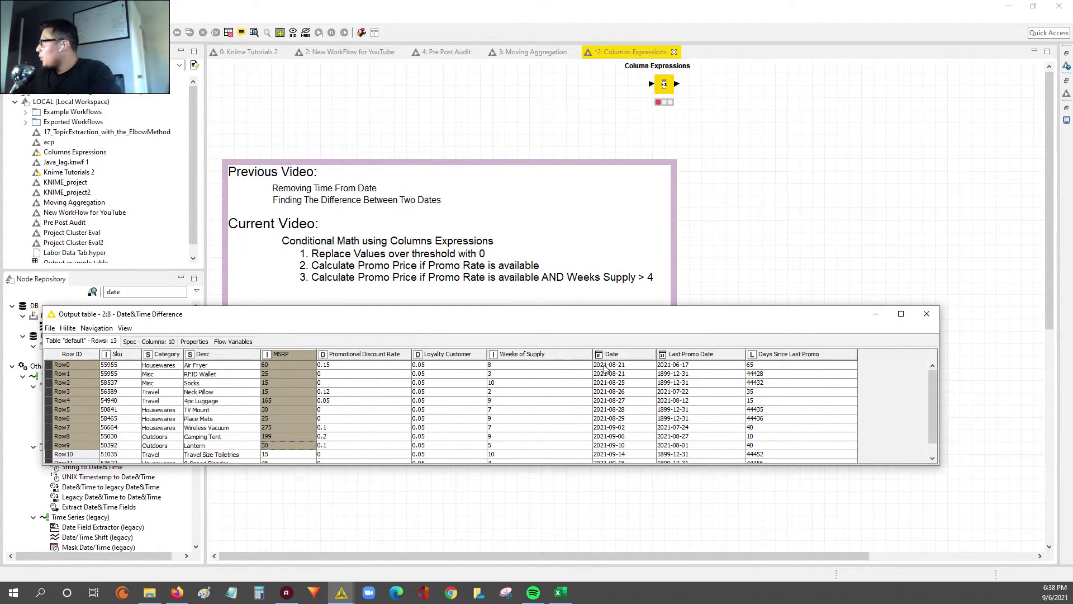
{"action": "left_click_drag", "start_coordinate": [566, 466], "coordinate": [587, 537]}
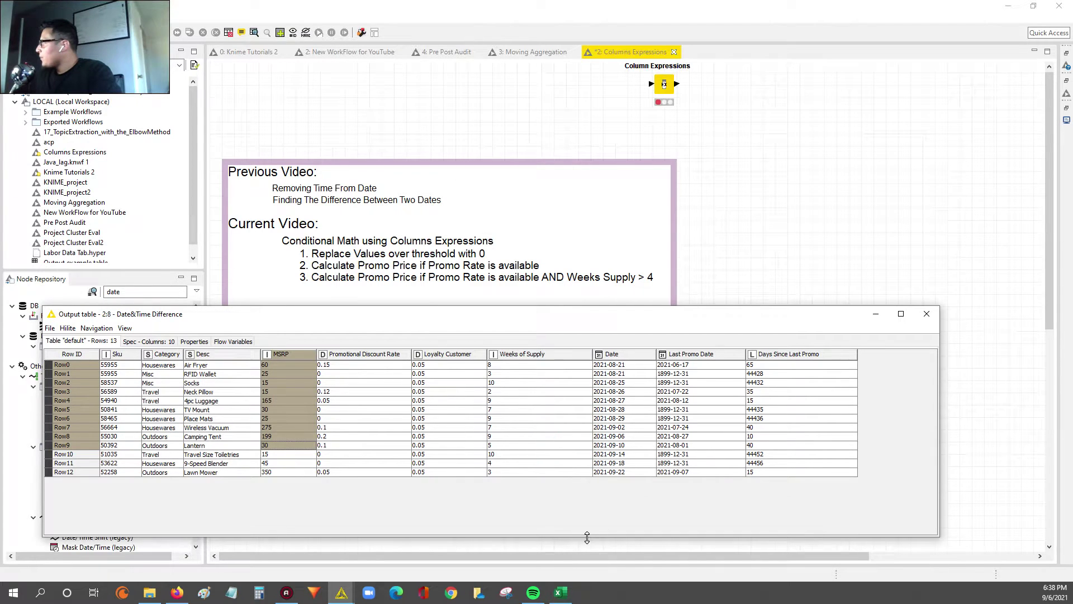
{"action": "left_click_drag", "start_coordinate": [793, 366], "coordinate": [794, 484]}
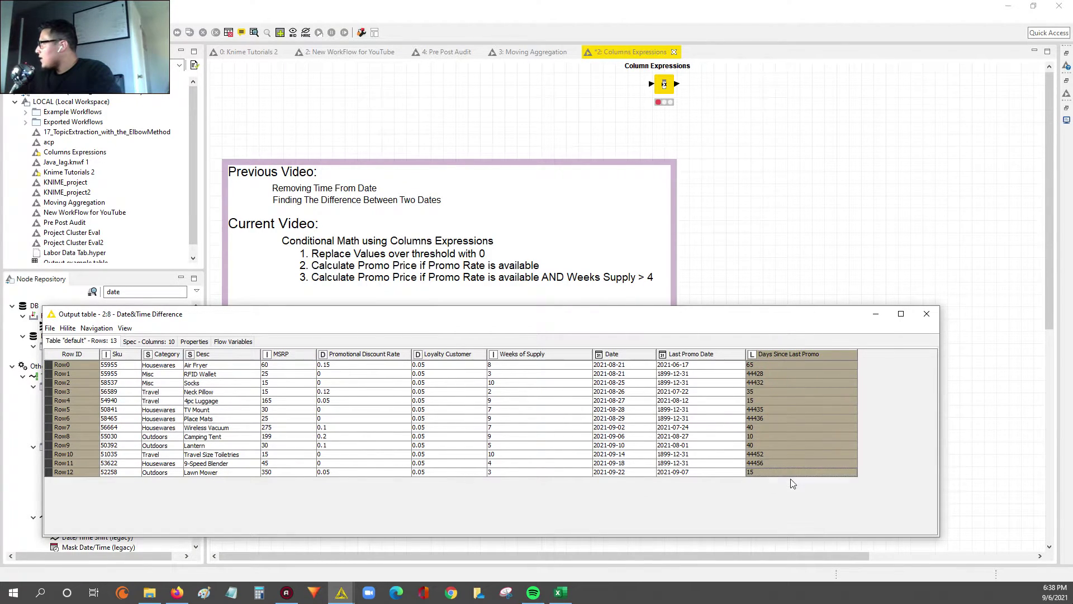
{"action": "left_click", "coordinate": [764, 374]}
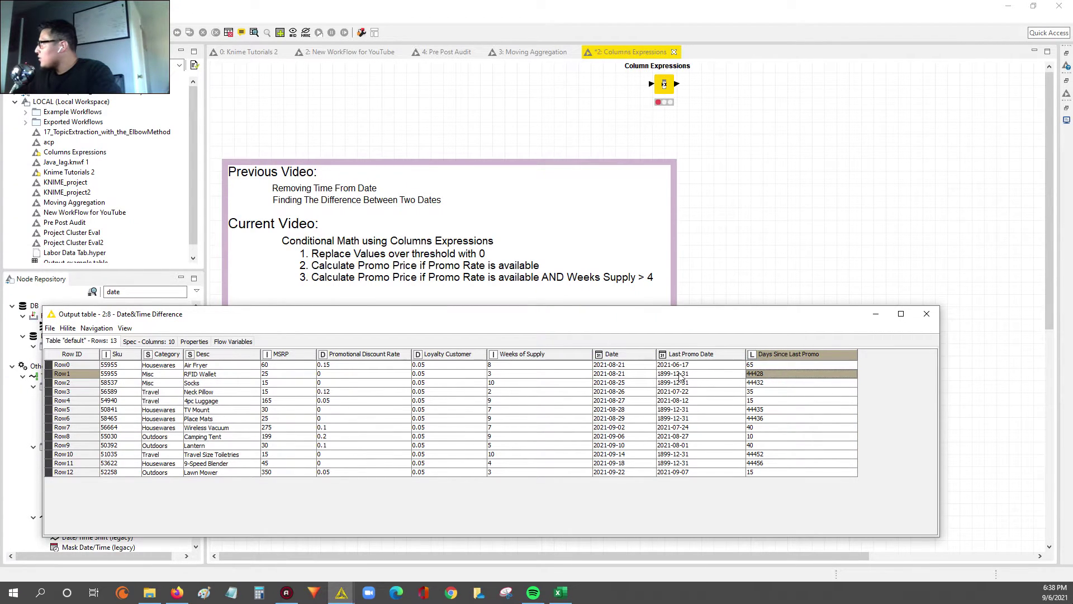
{"action": "left_click_drag", "start_coordinate": [676, 373], "coordinate": [678, 385]}
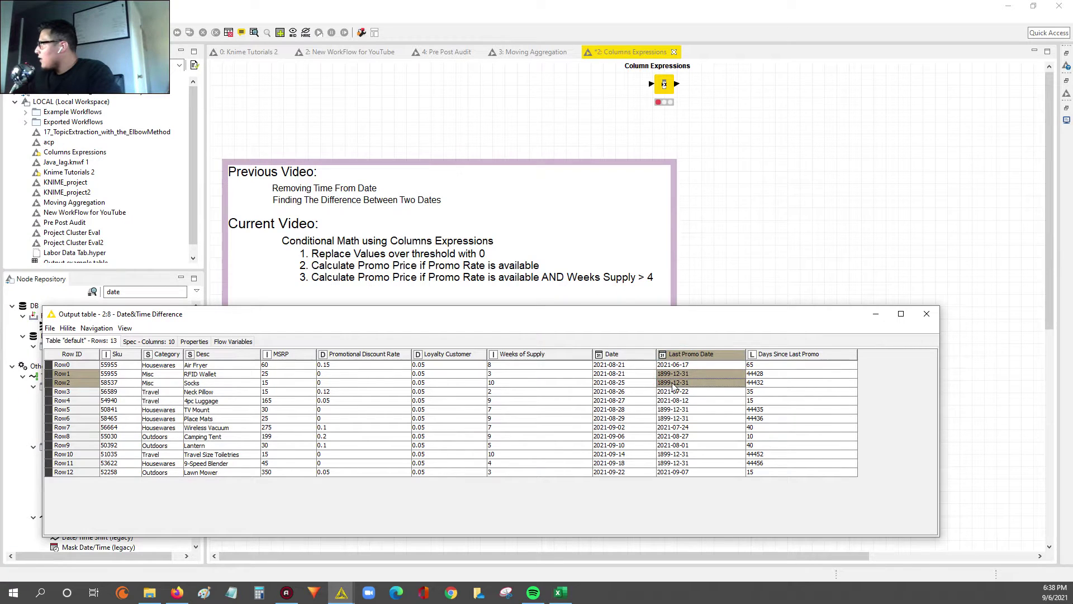
{"action": "left_click", "coordinate": [778, 375]}
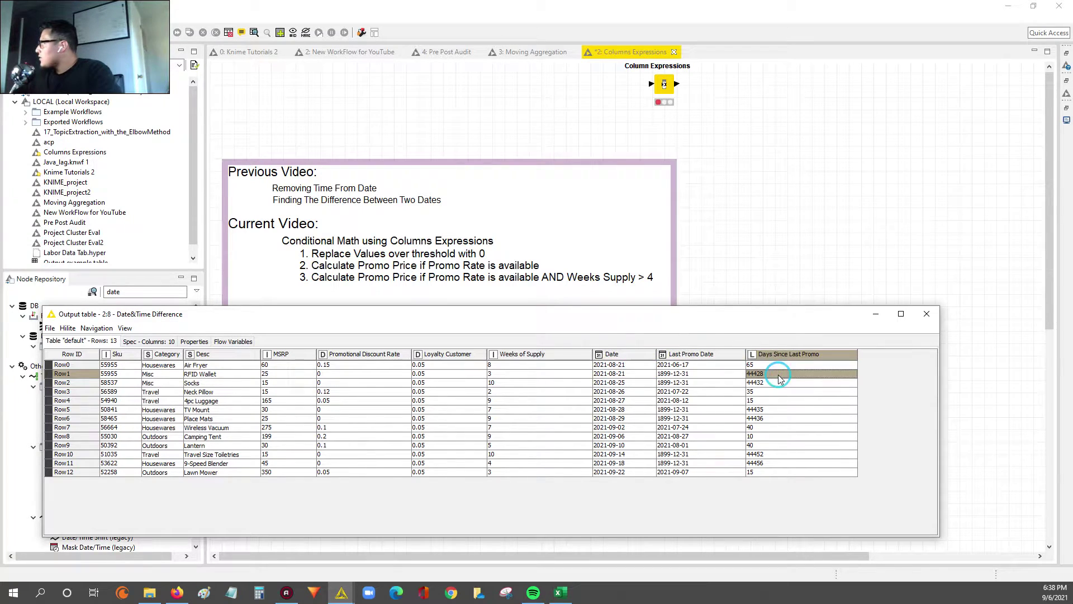
{"action": "left_click_drag", "start_coordinate": [780, 379], "coordinate": [767, 423]}
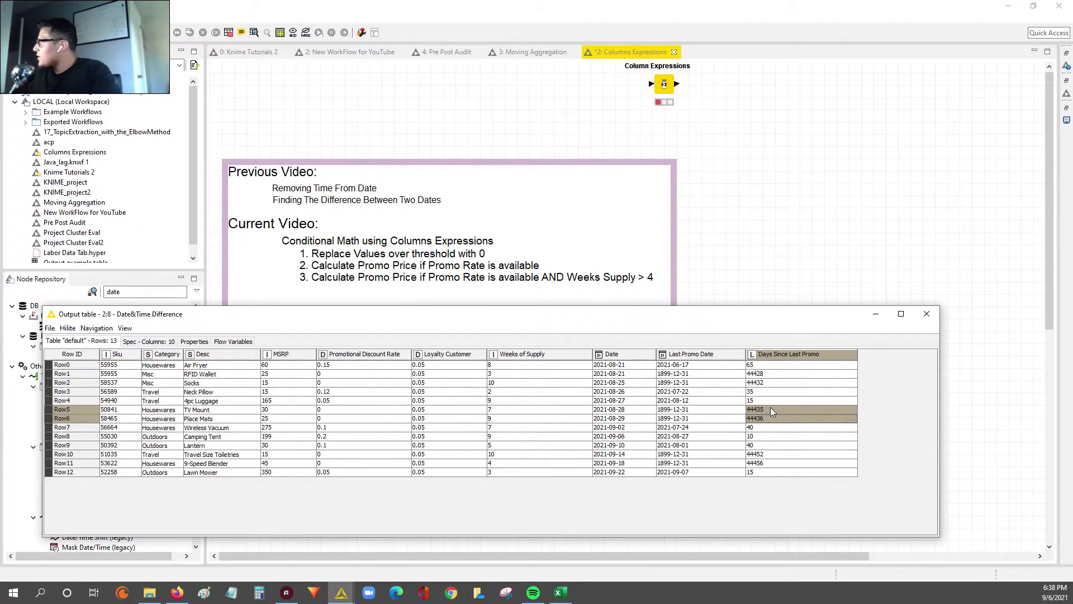
{"action": "left_click_drag", "start_coordinate": [774, 411], "coordinate": [776, 424]}
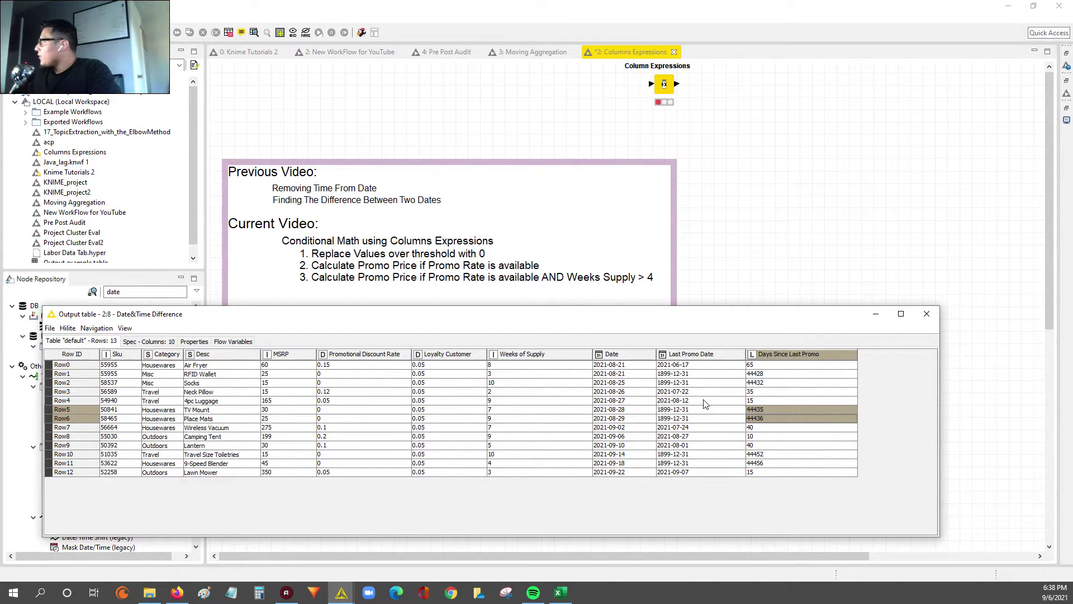
{"action": "mouse_move", "coordinate": [670, 306]}
{"action": "left_mouse_down"}
{"action": "mouse_move", "coordinate": [670, 335]}
{"action": "mouse_move", "coordinate": [670, 320]}
{"action": "left_mouse_up"}
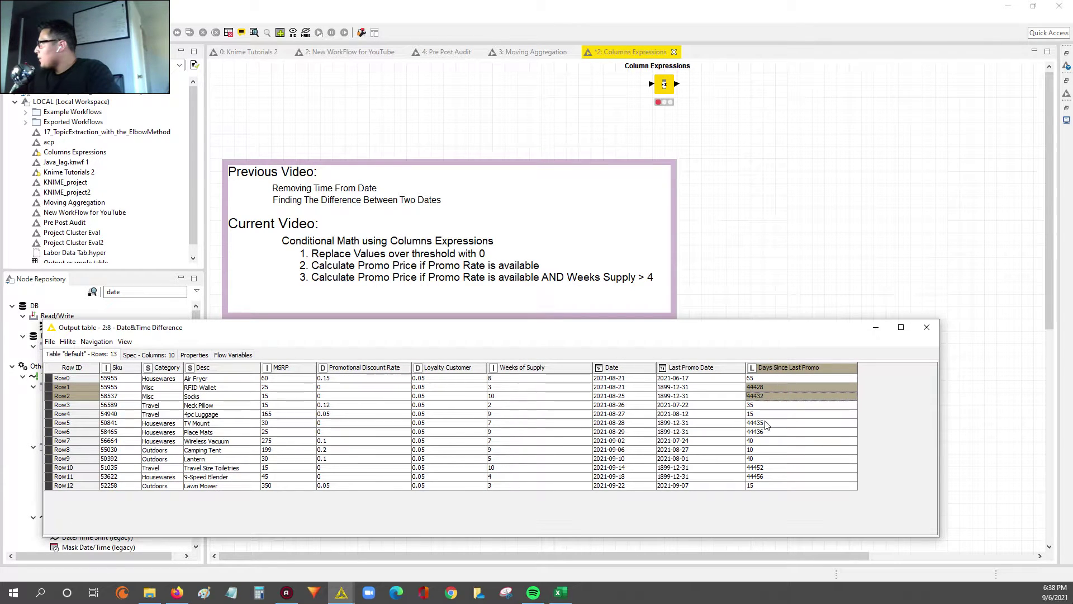
{"action": "left_click_drag", "start_coordinate": [765, 423], "coordinate": [767, 433]}
{"action": "left_click", "coordinate": [674, 414]}
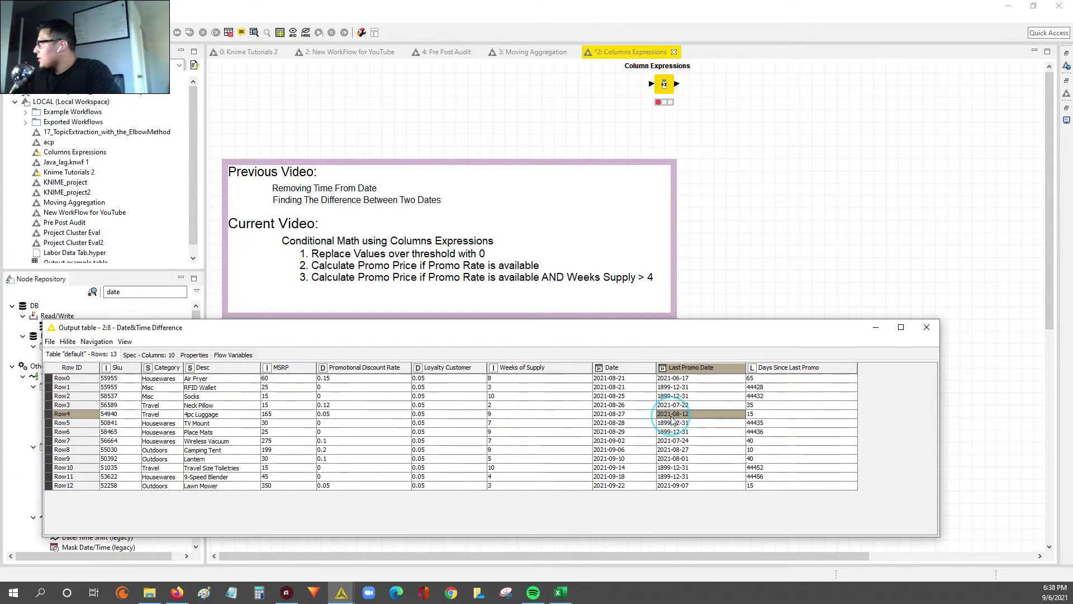
{"action": "left_click_drag", "start_coordinate": [675, 425], "coordinate": [768, 428]}
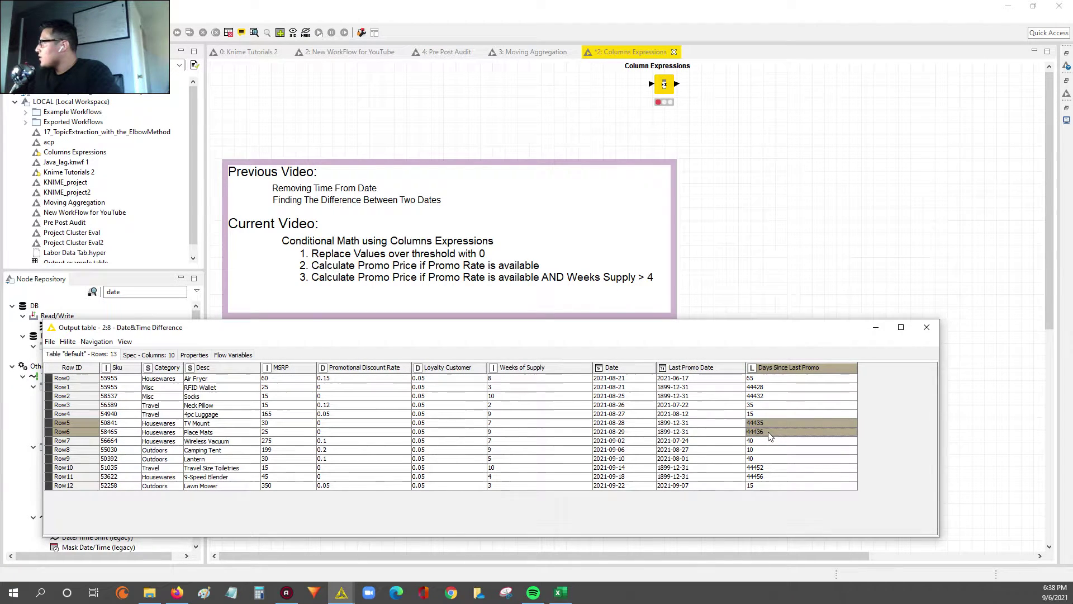
{"action": "left_click", "coordinate": [286, 380]}
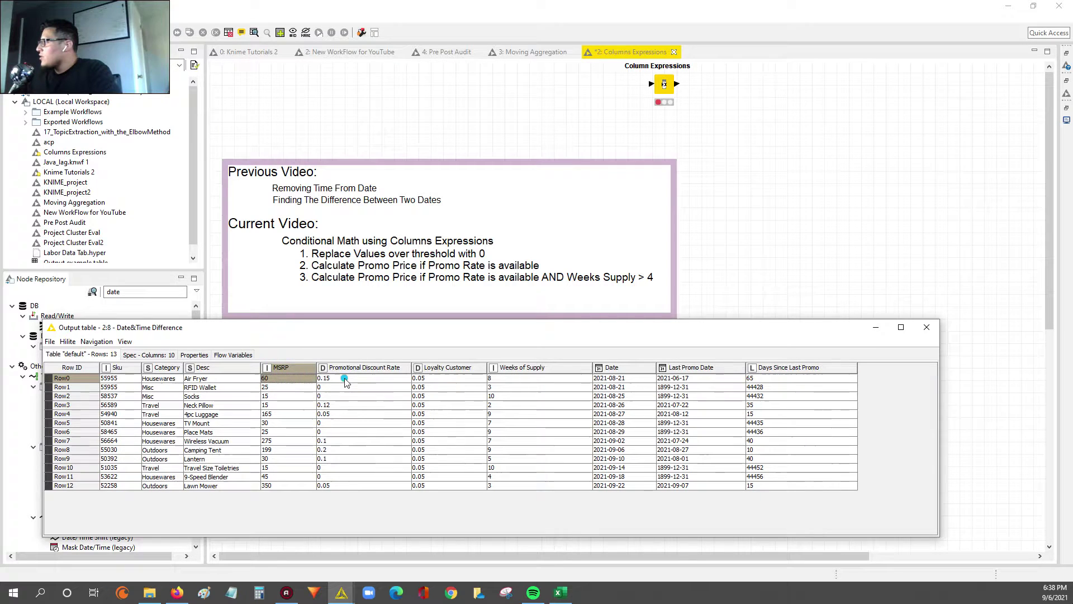
{"action": "left_click_drag", "start_coordinate": [344, 379], "coordinate": [343, 486]}
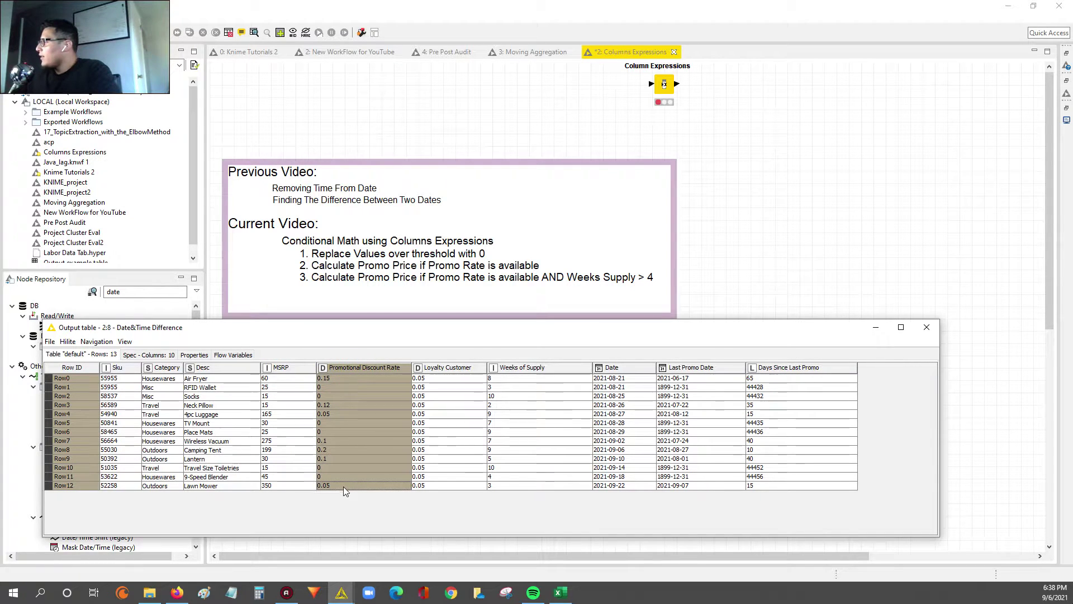
{"action": "left_click", "coordinate": [284, 379]}
{"action": "left_click_drag", "start_coordinate": [284, 378], "coordinate": [334, 378]}
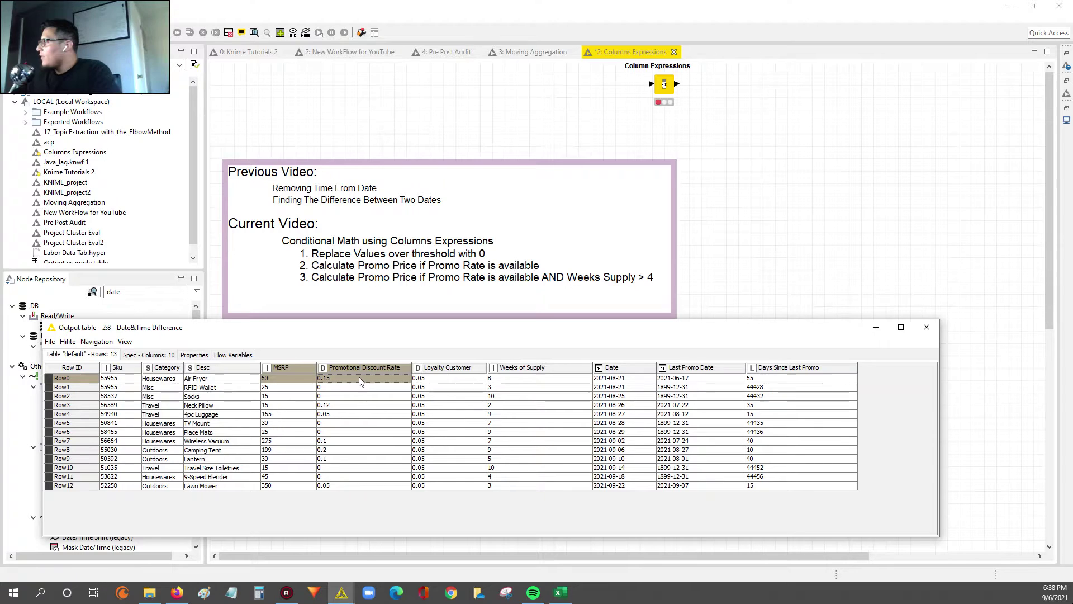
{"action": "left_click", "coordinate": [333, 377]}
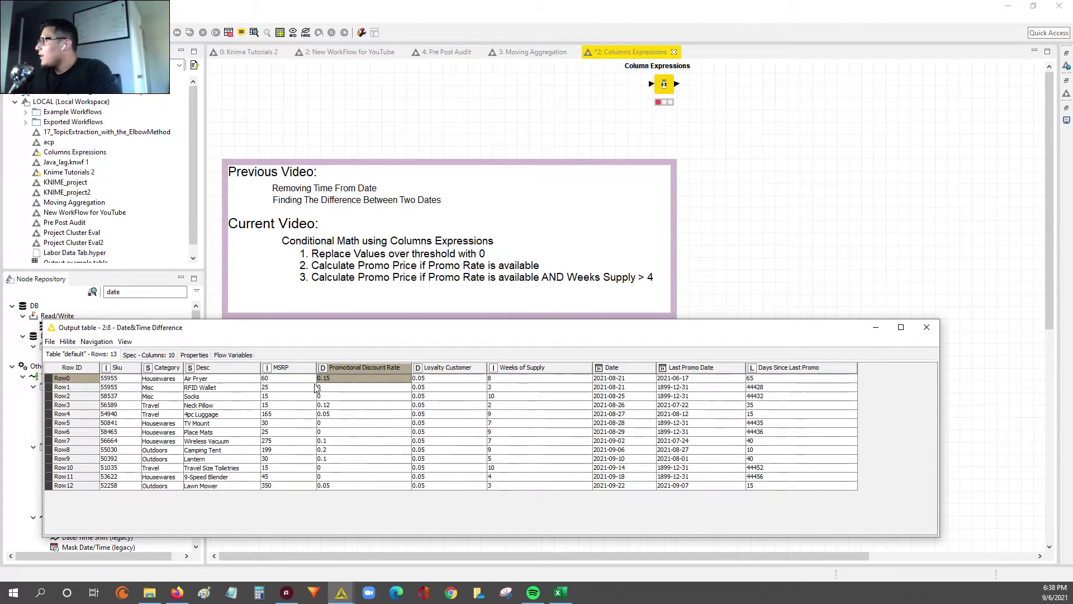
{"action": "left_click", "coordinate": [268, 395]}
{"action": "left_click_drag", "start_coordinate": [279, 387], "coordinate": [283, 394]}
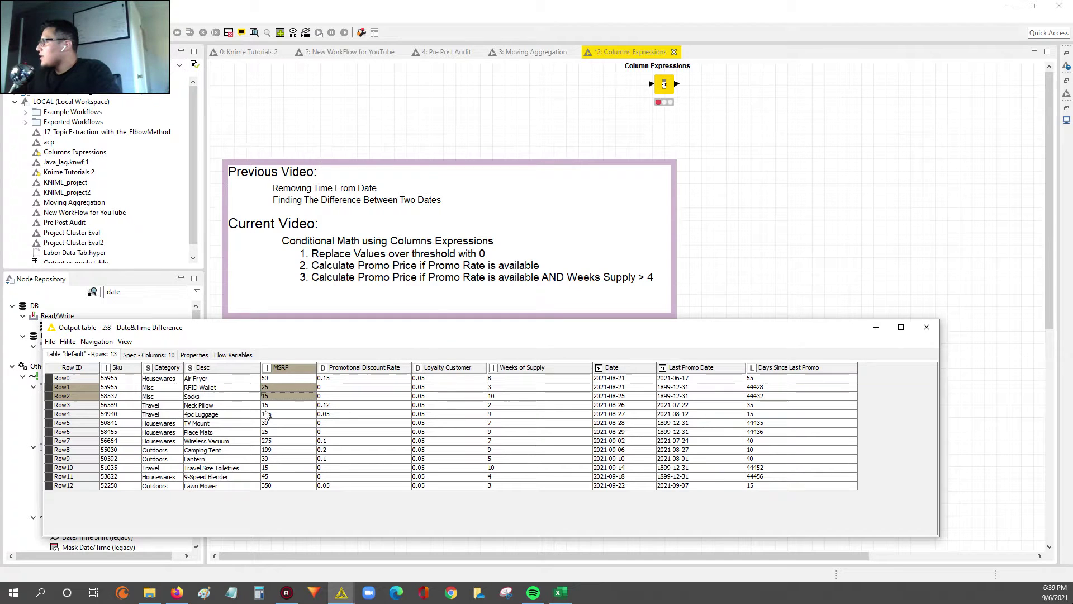
{"action": "left_click", "coordinate": [274, 379]}
{"action": "left_click", "coordinate": [336, 380]}
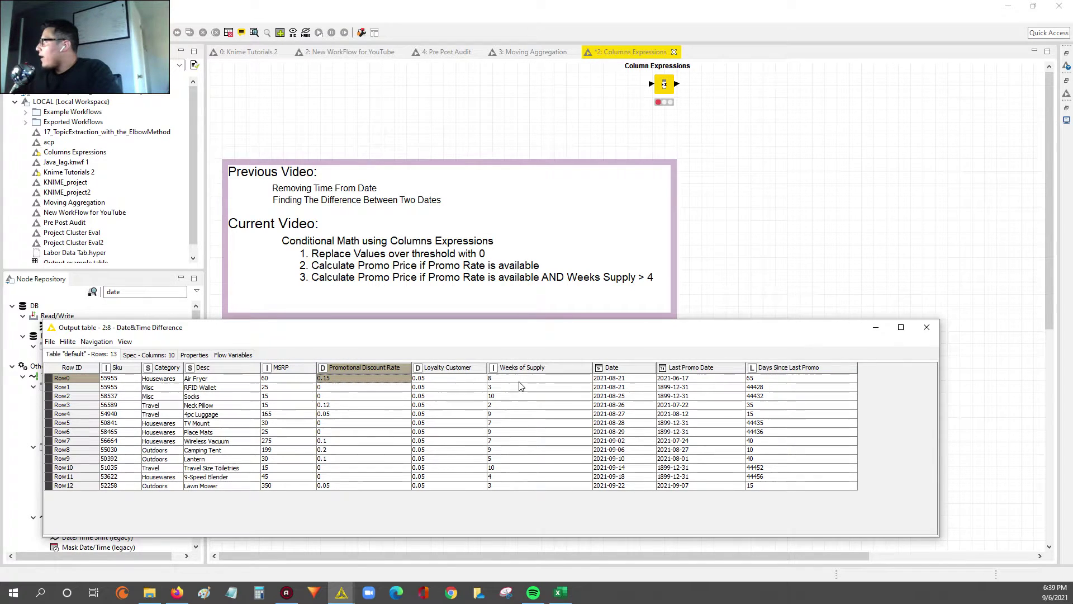
{"action": "left_click_drag", "start_coordinate": [507, 378], "coordinate": [517, 488]}
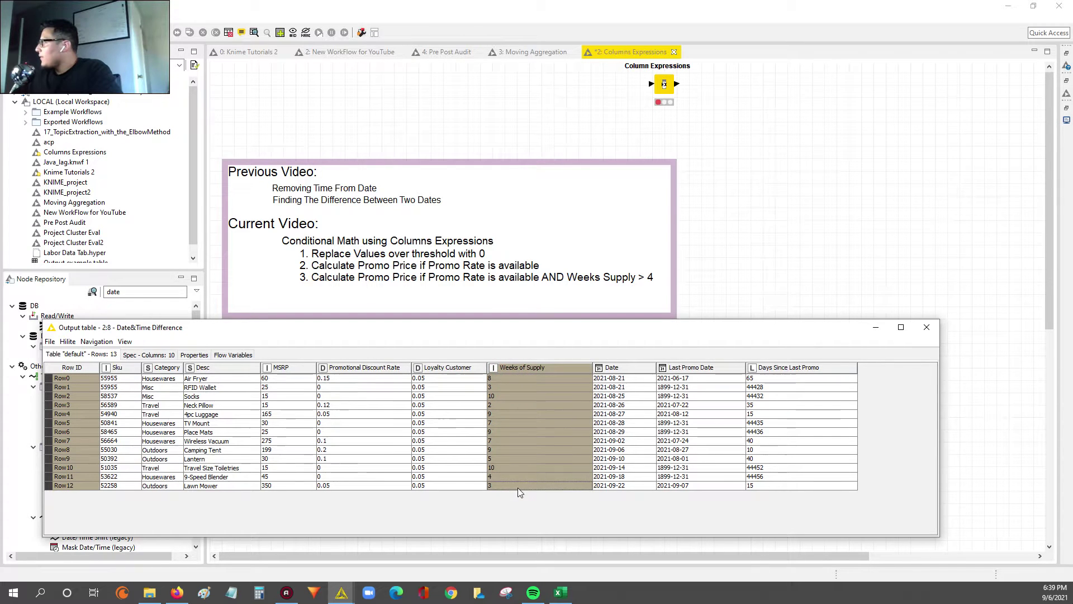
{"action": "left_click_drag", "start_coordinate": [285, 378], "coordinate": [335, 378]}
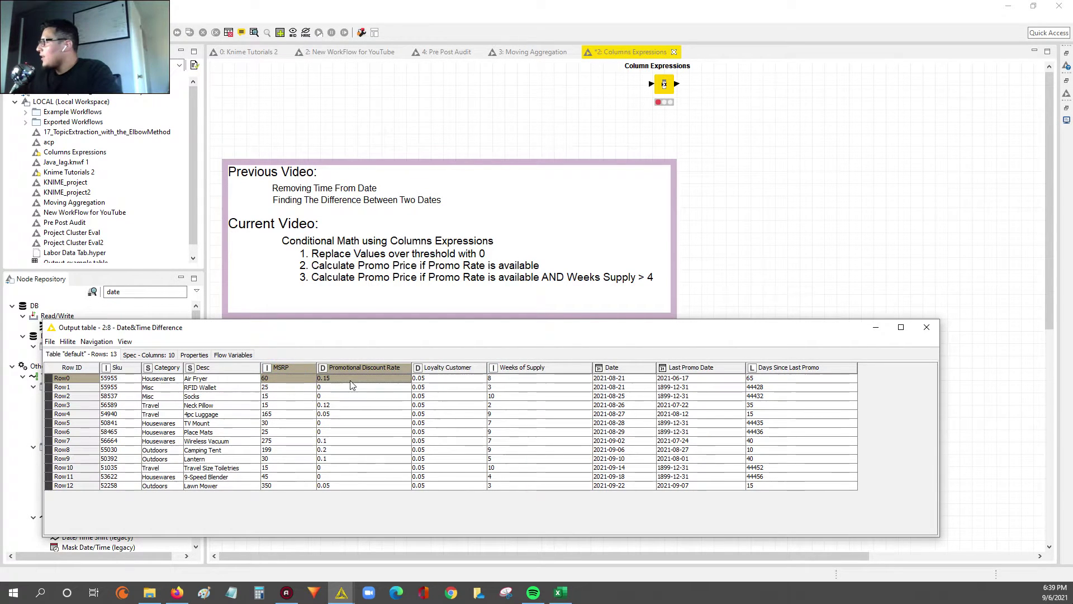
{"action": "left_click", "coordinate": [285, 379]}
{"action": "left_click_drag", "start_coordinate": [298, 394], "coordinate": [345, 483]}
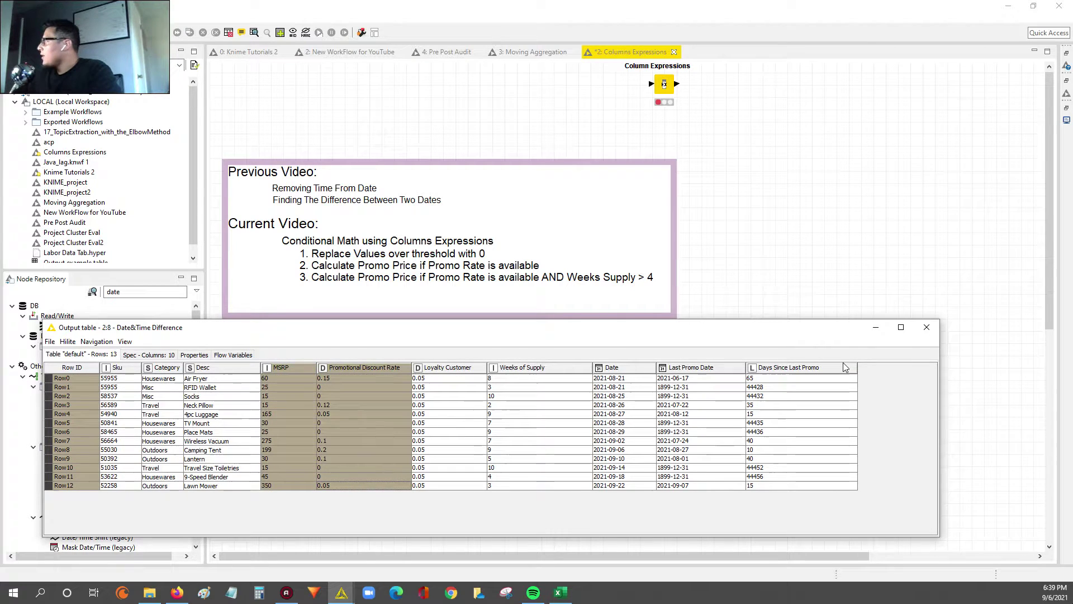
- Search the node repository for 'exp' and drop a Column Expressions node after Date&Time Difference
{"action": "left_click", "coordinate": [926, 327]}
{"action": "left_click", "coordinate": [149, 291]}
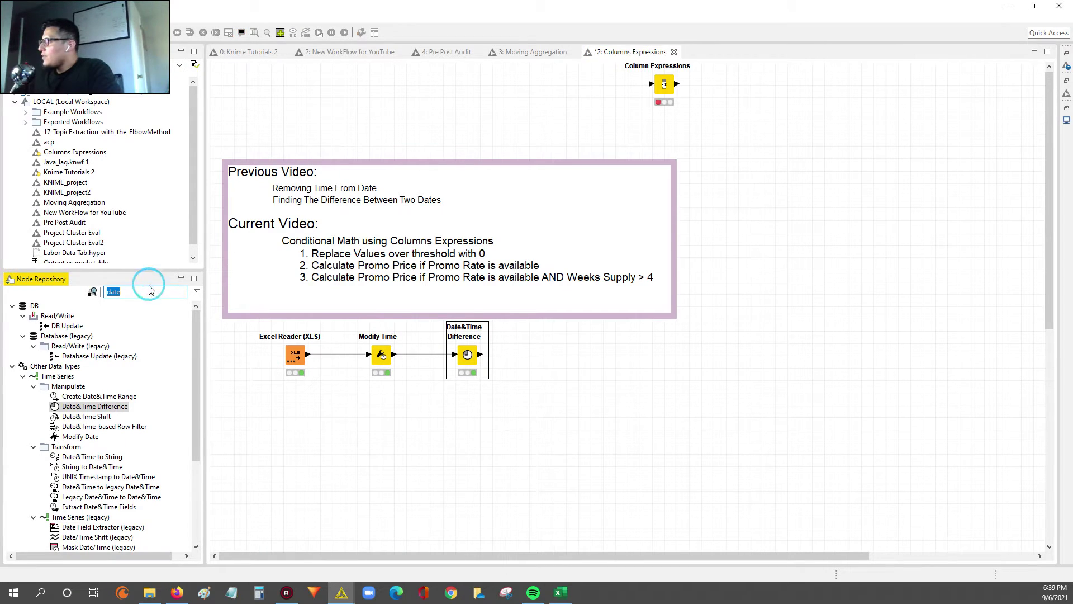
{"action": "type", "text": "col"}
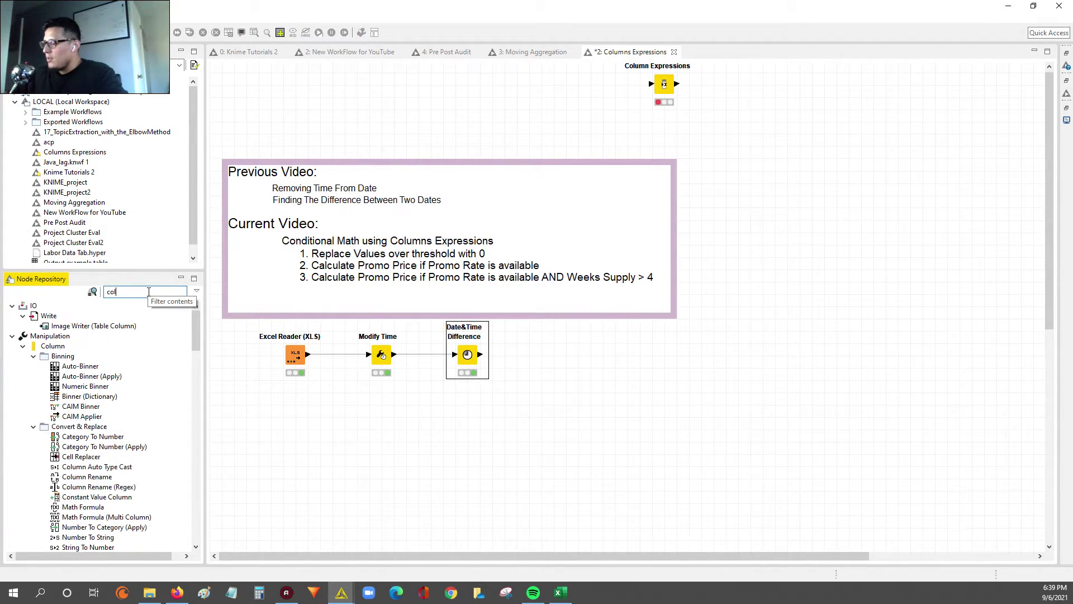
{"action": "type", "text": "umn"}
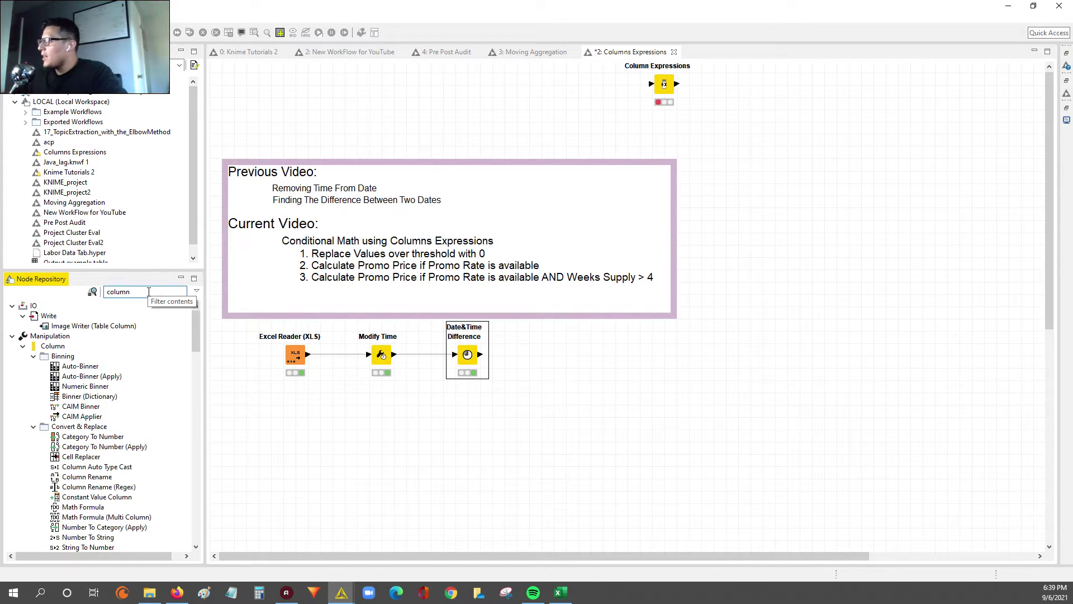
{"action": "type", "text": " e"}
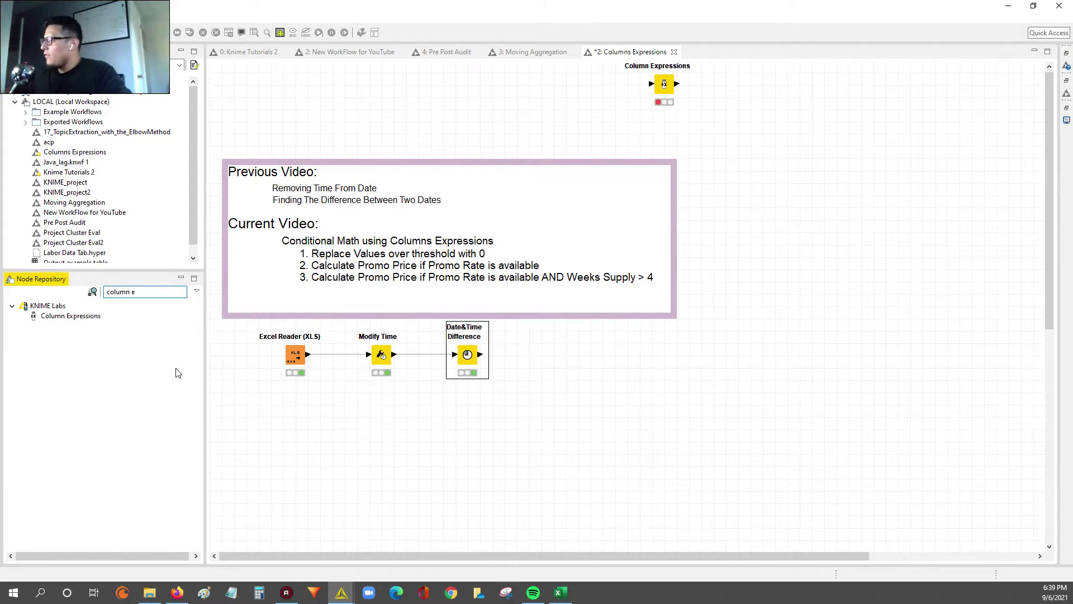
{"action": "key", "text": "shift+Home"}
{"action": "key", "text": "ctrl+shift+Right"}
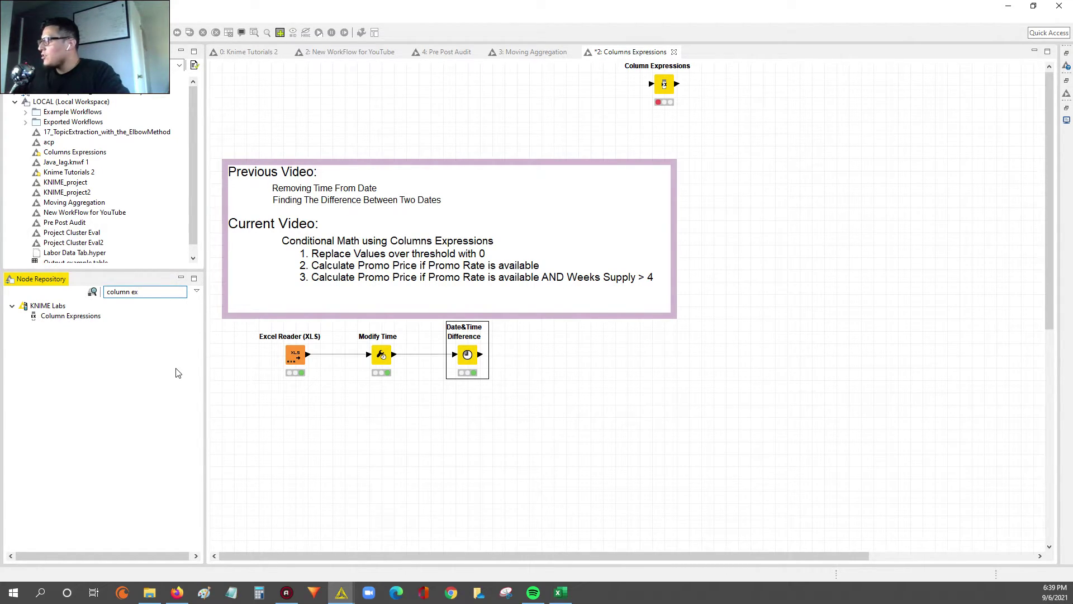
{"action": "key", "text": "ctrl+a"}
{"action": "type", "text": "e"}
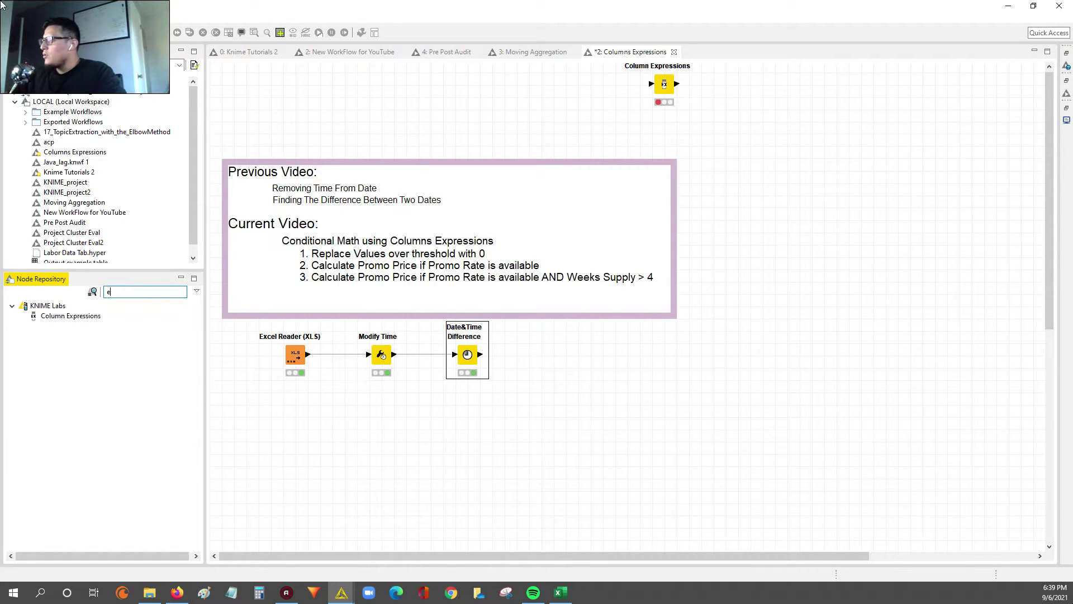
{"action": "type", "text": "xpre"}
{"action": "key", "text": "ctrl+a"}
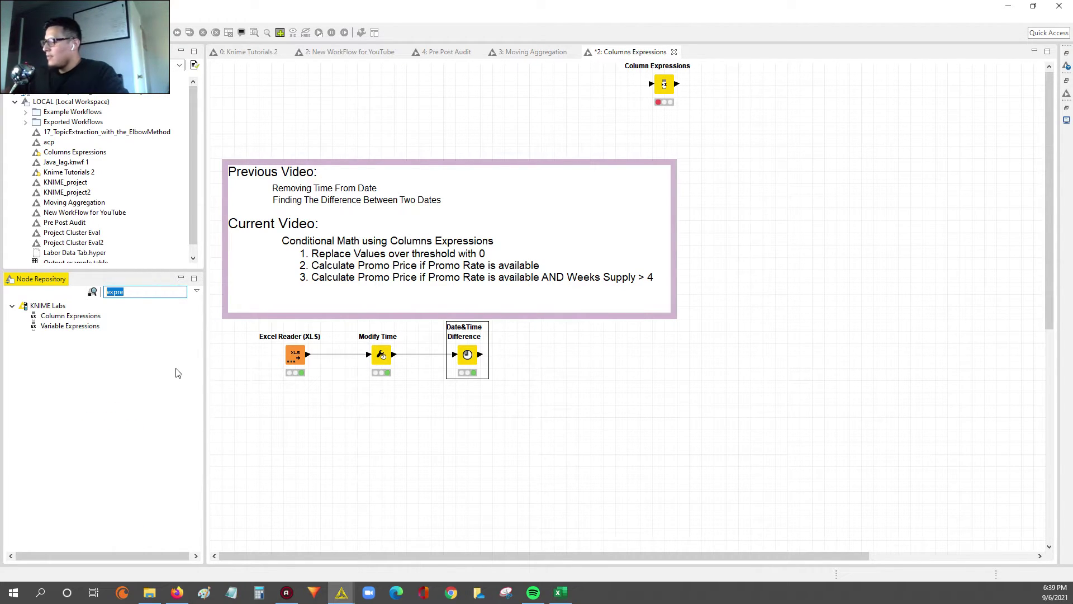
{"action": "type", "text": "ex"}
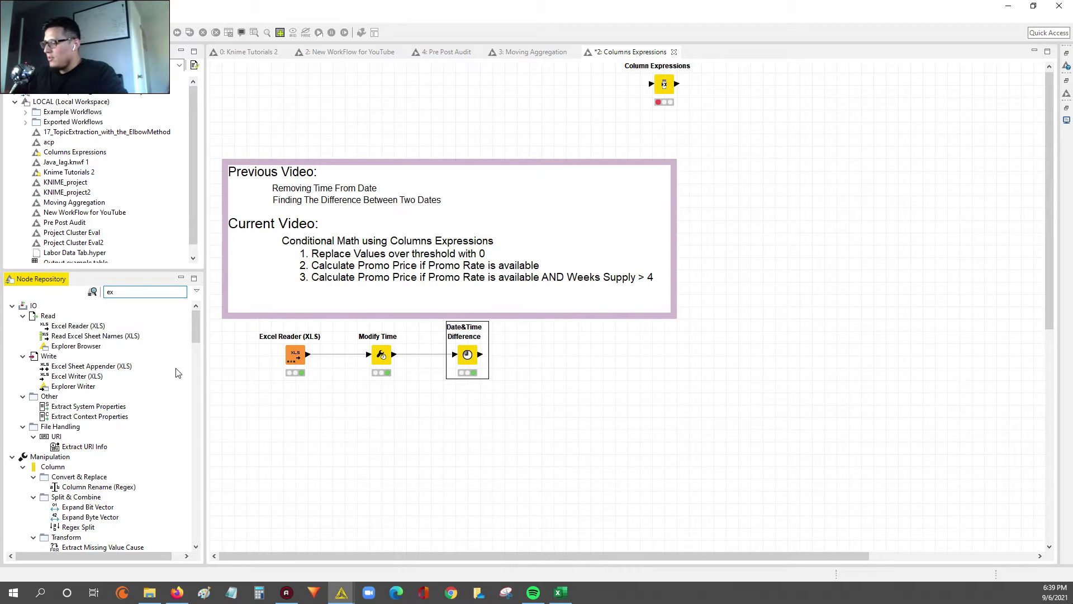
{"action": "type", "text": "pr"}
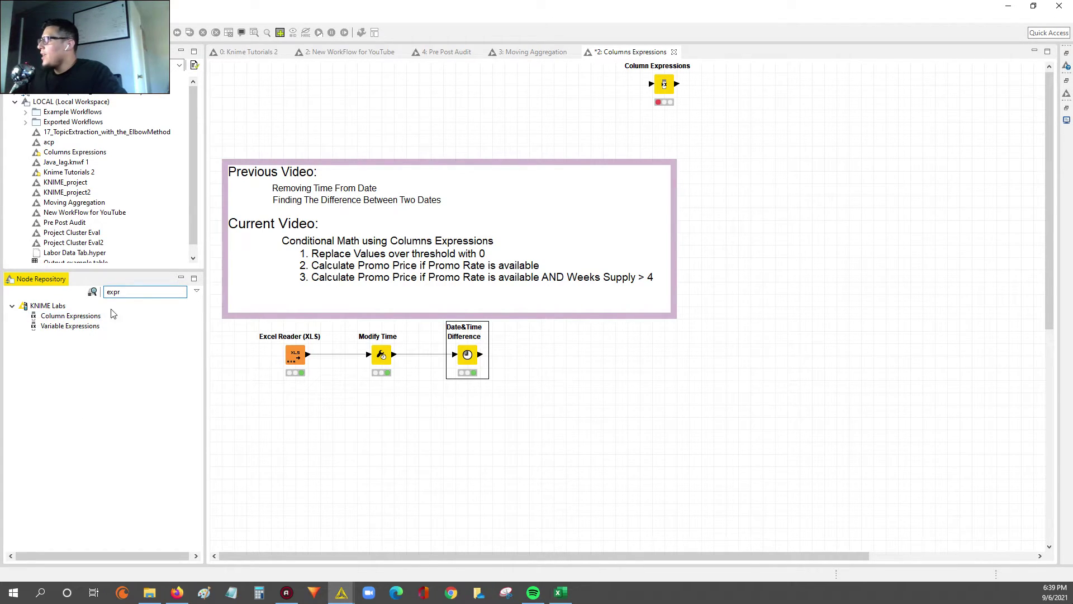
{"action": "left_click_drag", "start_coordinate": [66, 320], "coordinate": [558, 361]}
- Delete the new node's default label and open its configuration dialog
{"action": "left_click", "coordinate": [561, 385]}
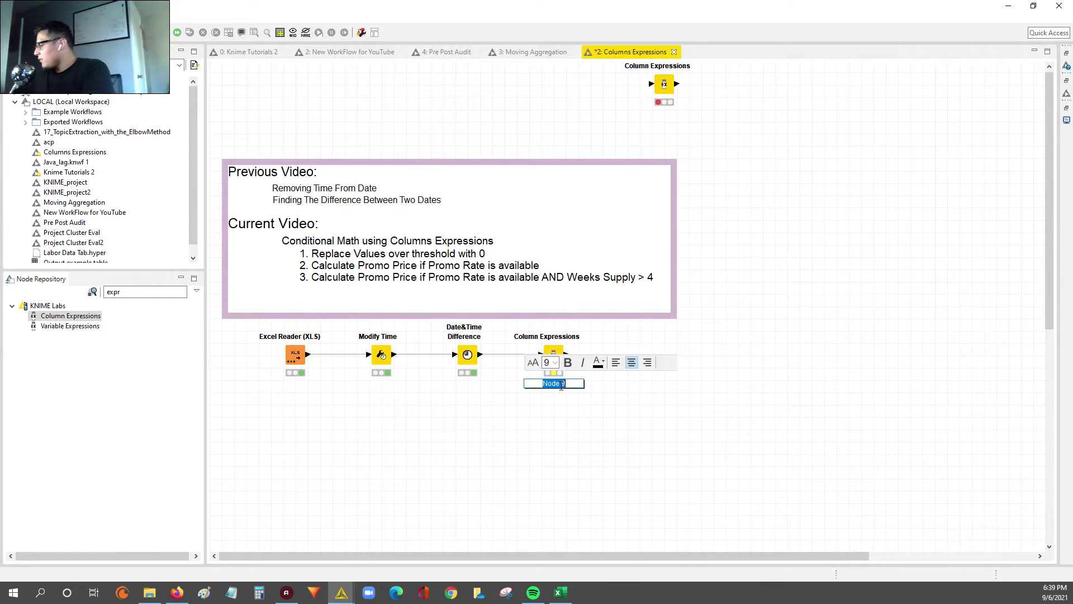
{"action": "key", "text": "BackSpace"}
{"action": "left_click", "coordinate": [577, 446]}
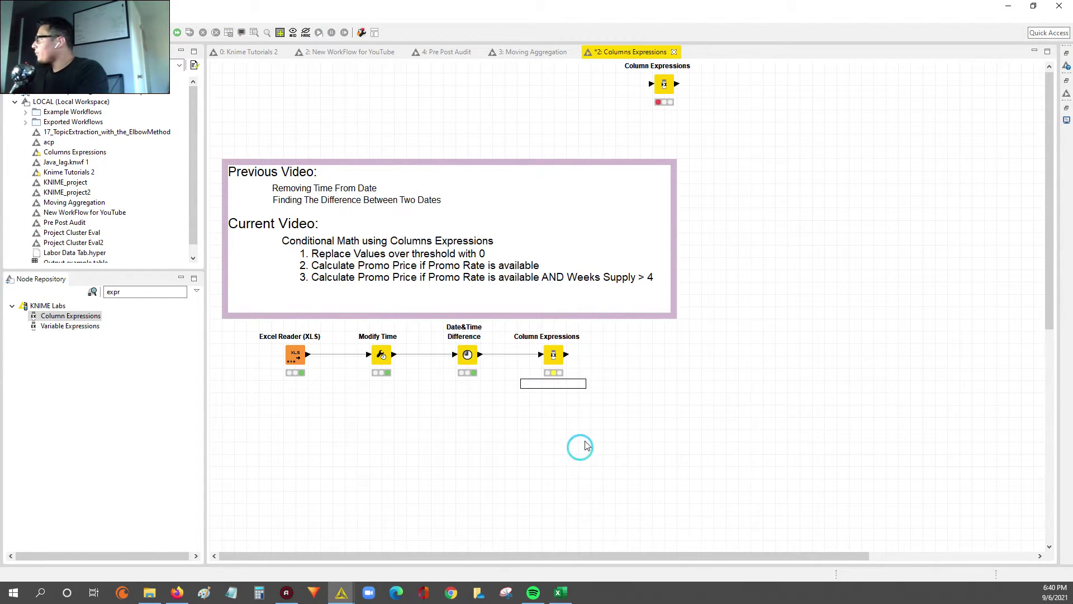
{"action": "left_click", "coordinate": [552, 361]}
{"action": "double_click", "coordinate": [552, 361]}
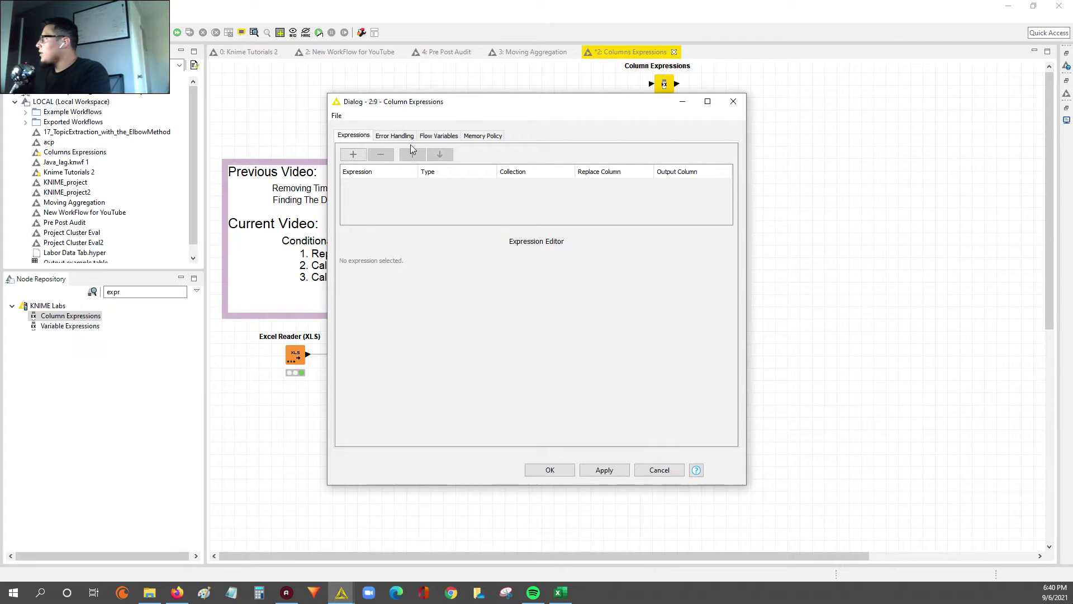
{"action": "left_click_drag", "start_coordinate": [480, 103], "coordinate": [595, 132]}
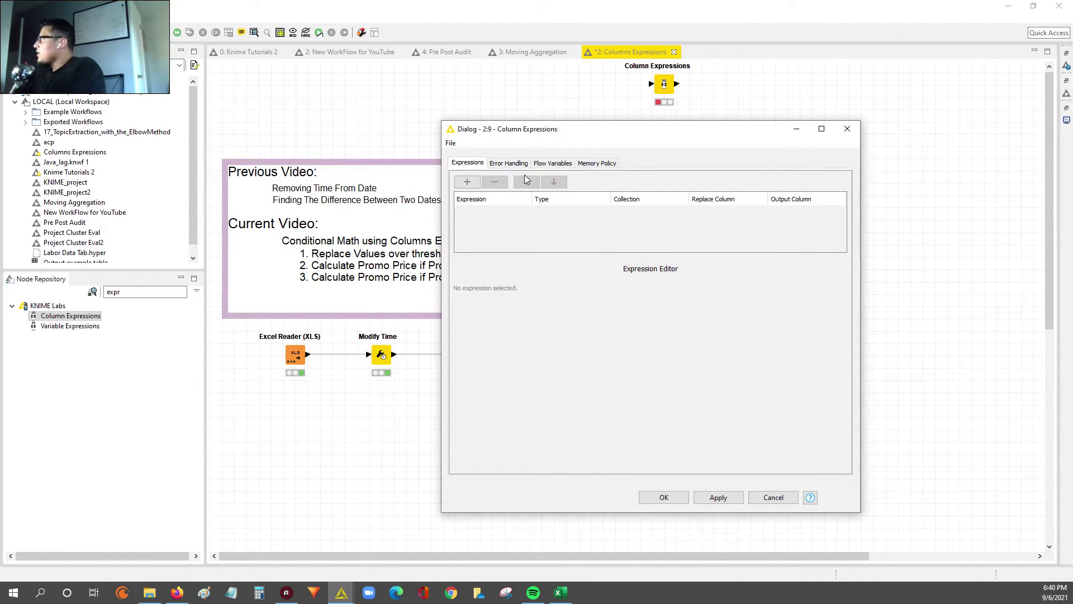
- Add one expression row and clear its output column name
{"action": "left_click", "coordinate": [468, 187]}
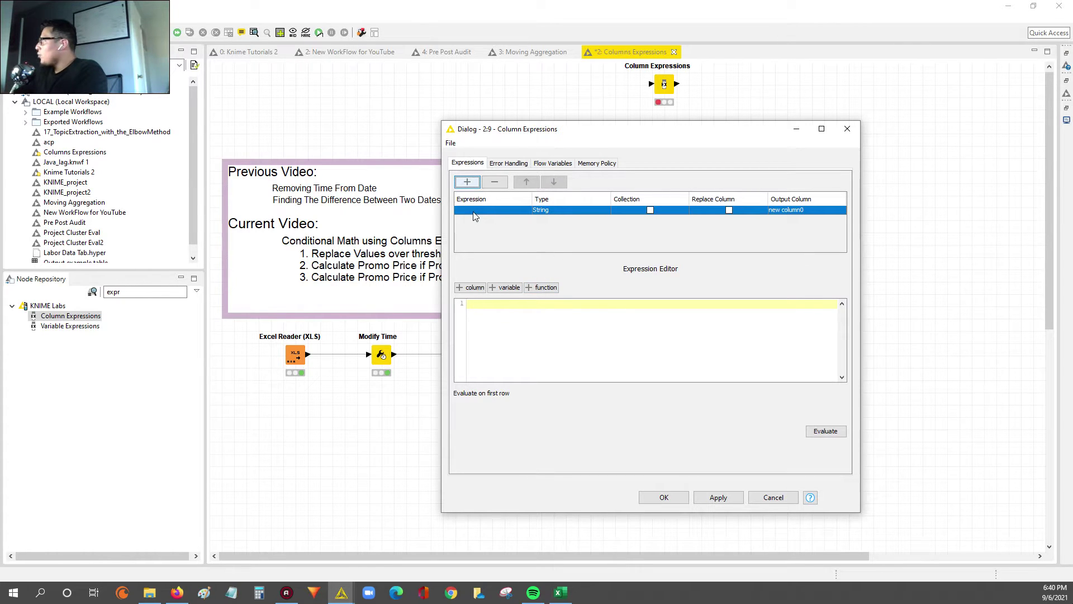
{"action": "left_click", "coordinate": [557, 216]}
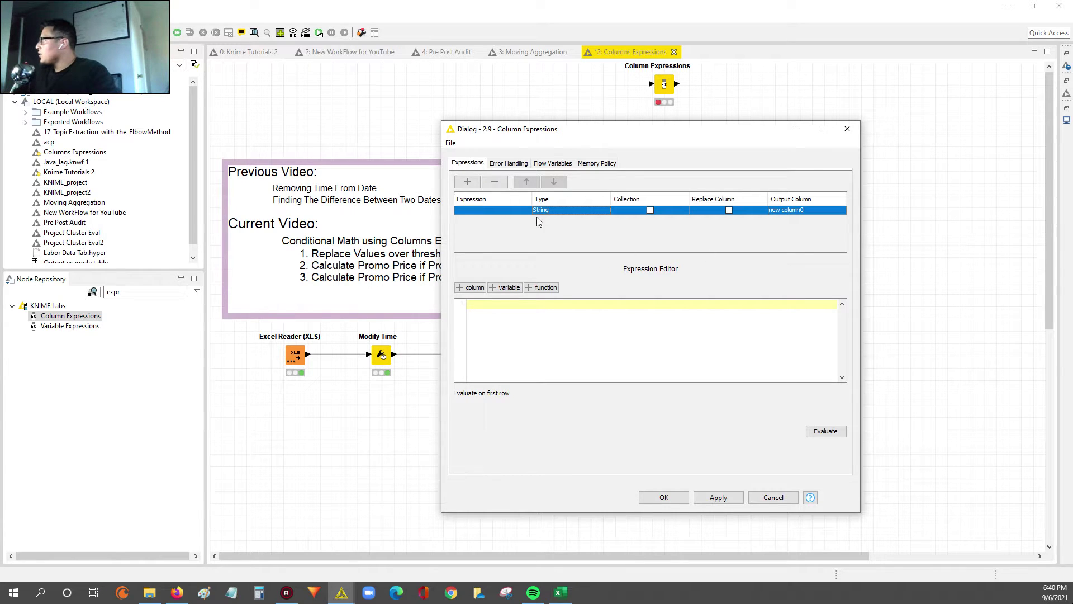
{"action": "double_click", "coordinate": [821, 210]}
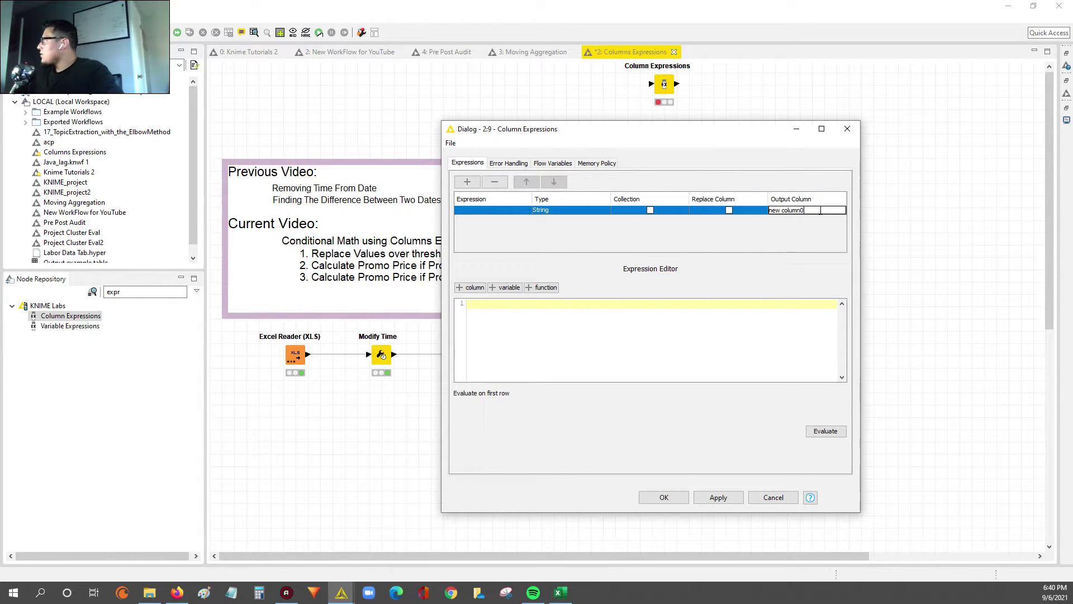
{"action": "key", "text": "ctrl+shift+Left"}
{"action": "key", "text": "ctrl+shift+Left"}
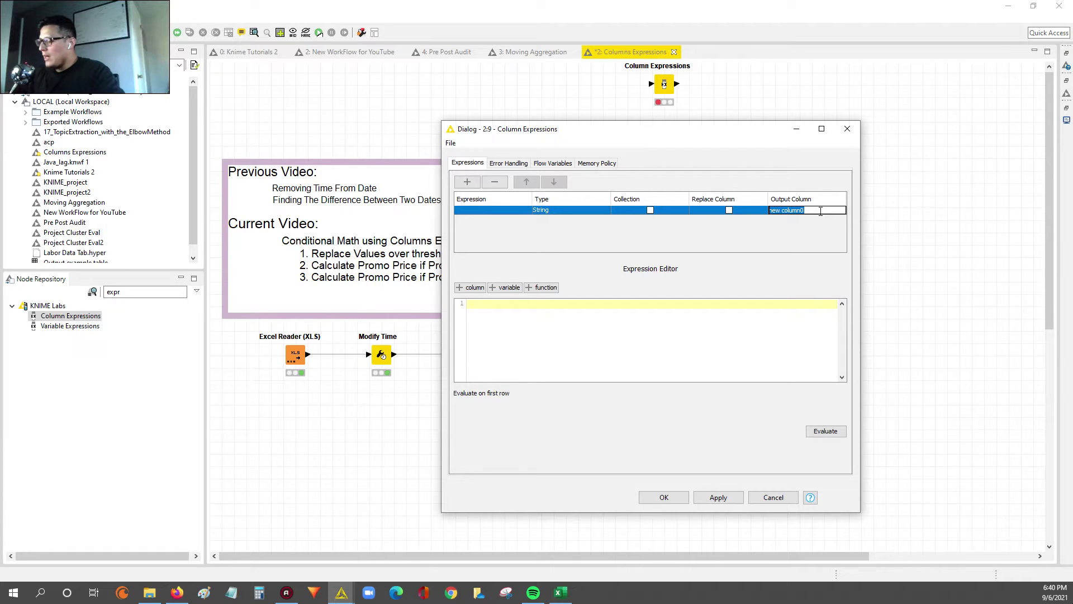
{"action": "type", "text": "New col"}
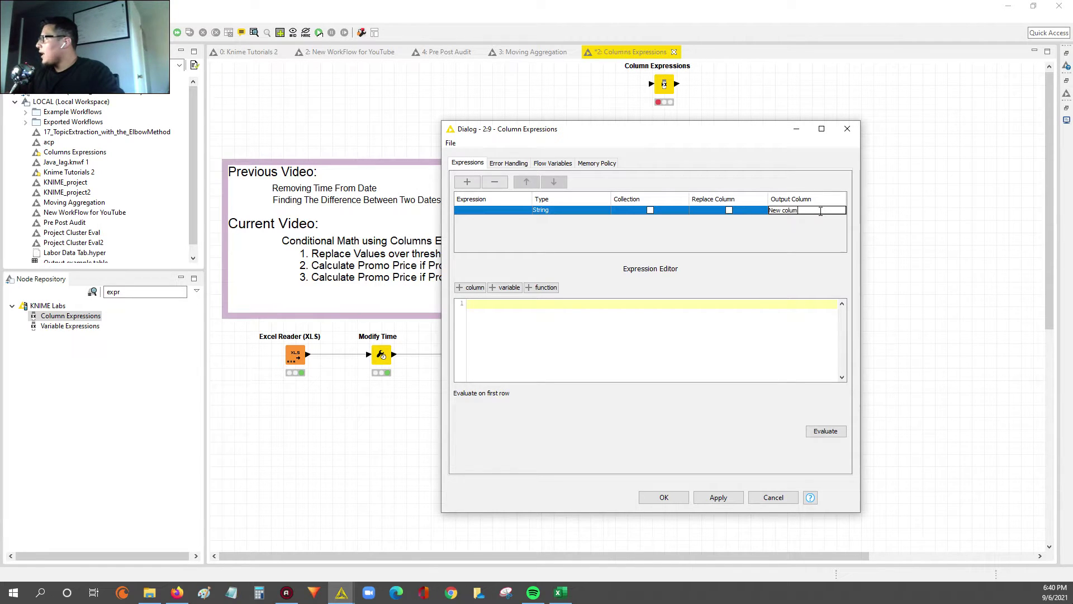
{"action": "type", "text": "umnn name"}
{"action": "key", "text": "ctrl"}
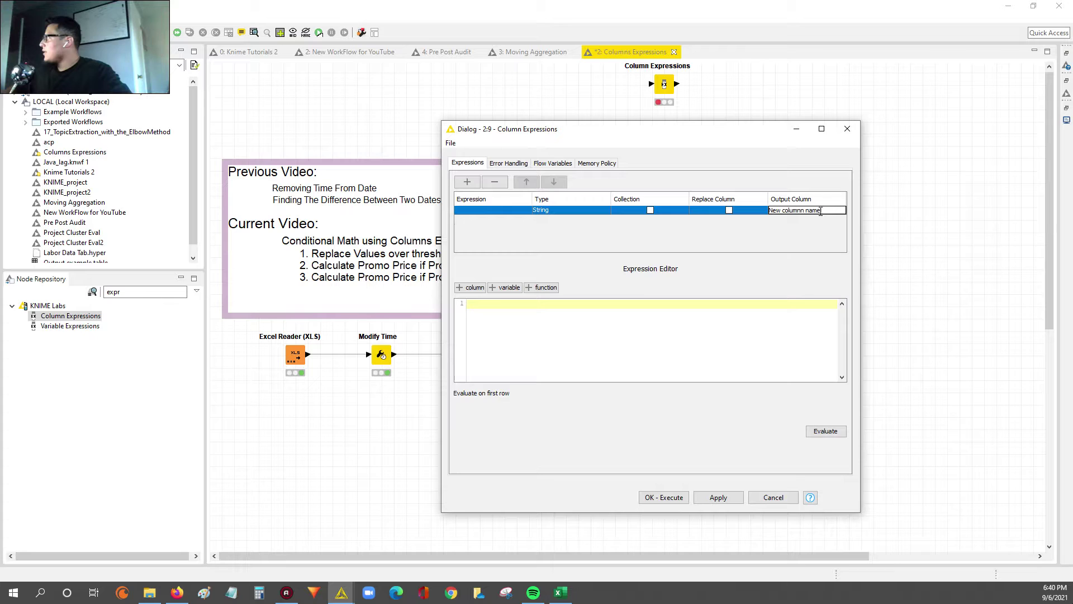
{"action": "key", "text": "ctrl+a"}
{"action": "type", "text": "Pro"}
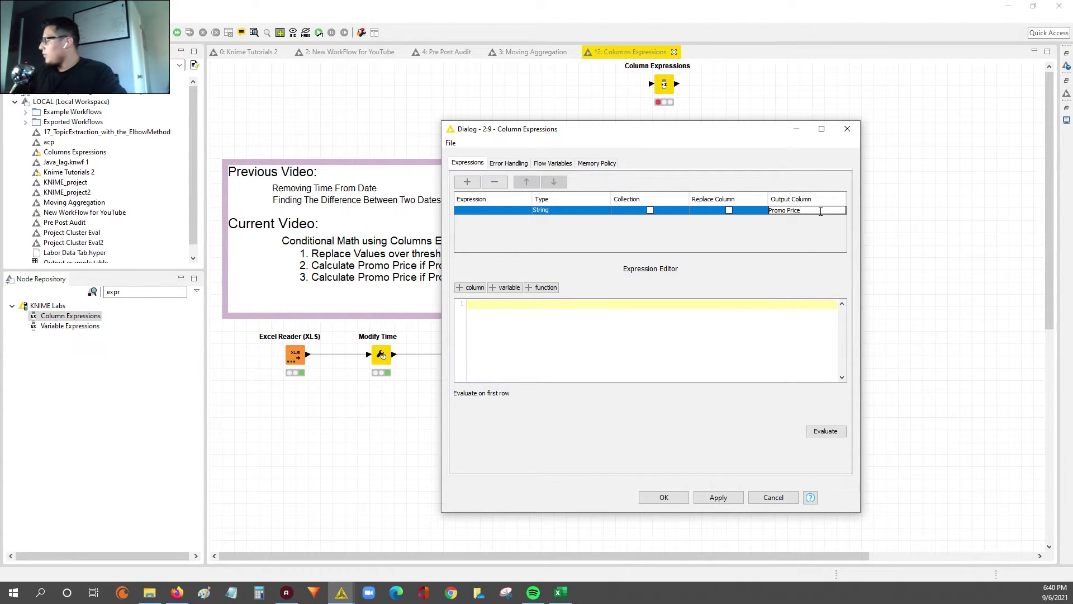
{"action": "type", "text": "mo Price"}
{"action": "key", "text": "ctrl+shift+Left"}
{"action": "key", "text": "ctrl+shift+Left"}
{"action": "key", "text": "BackSpace"}
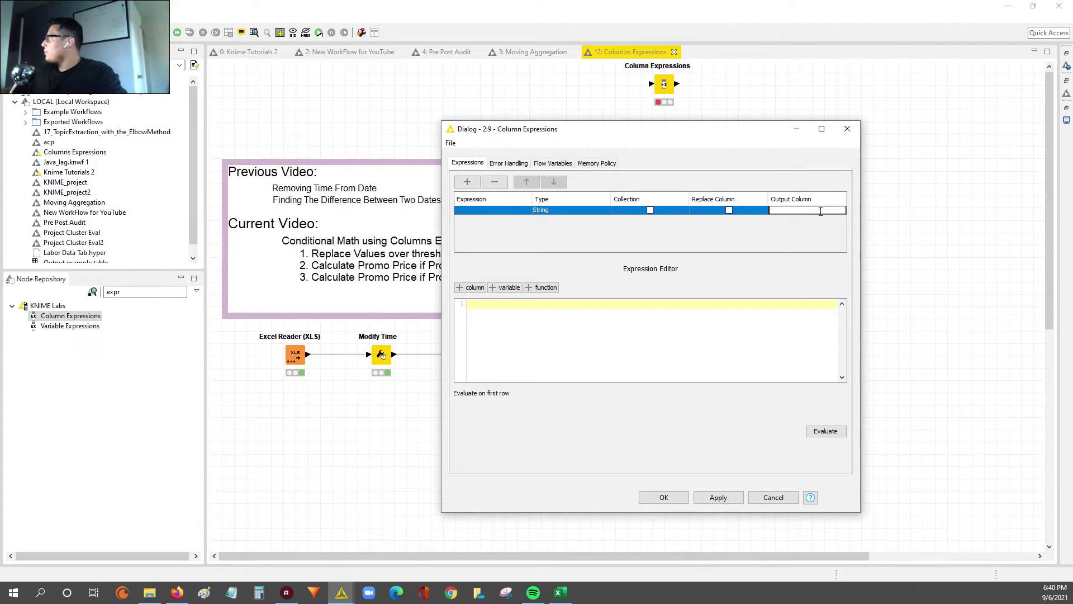
- Tick Replace Column and choose Days Since Last Promo as the column to replace
{"action": "left_click", "coordinate": [787, 230]}
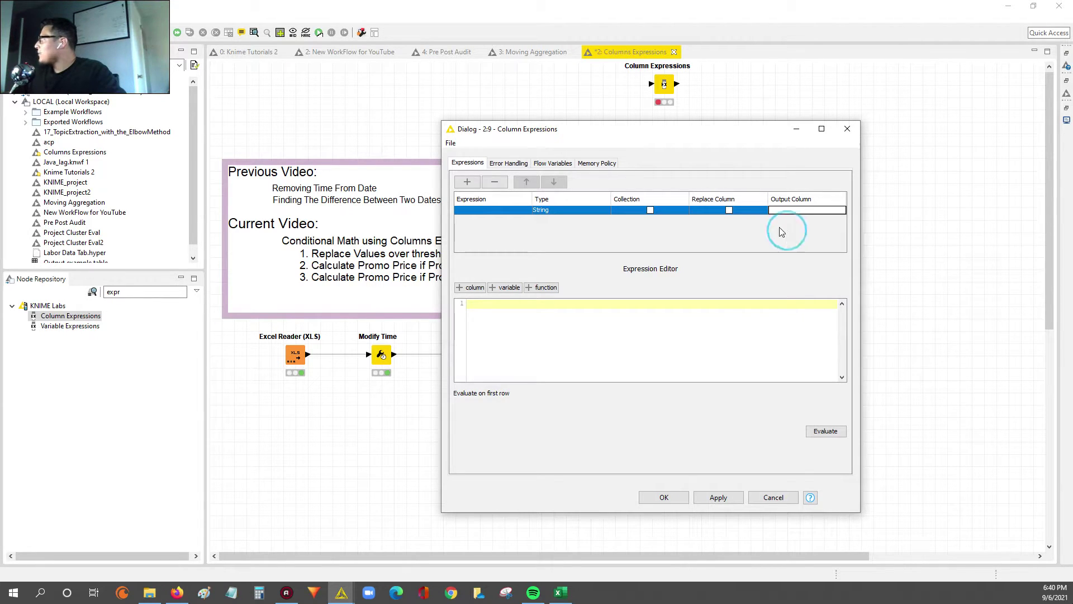
{"action": "left_click", "coordinate": [730, 210]}
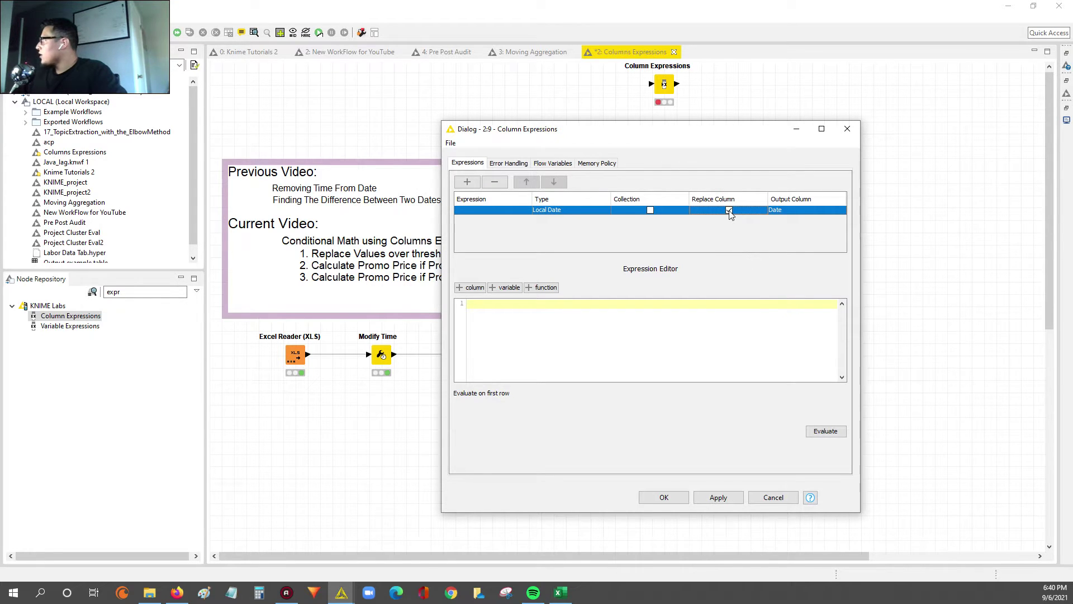
{"action": "left_click", "coordinate": [806, 210]}
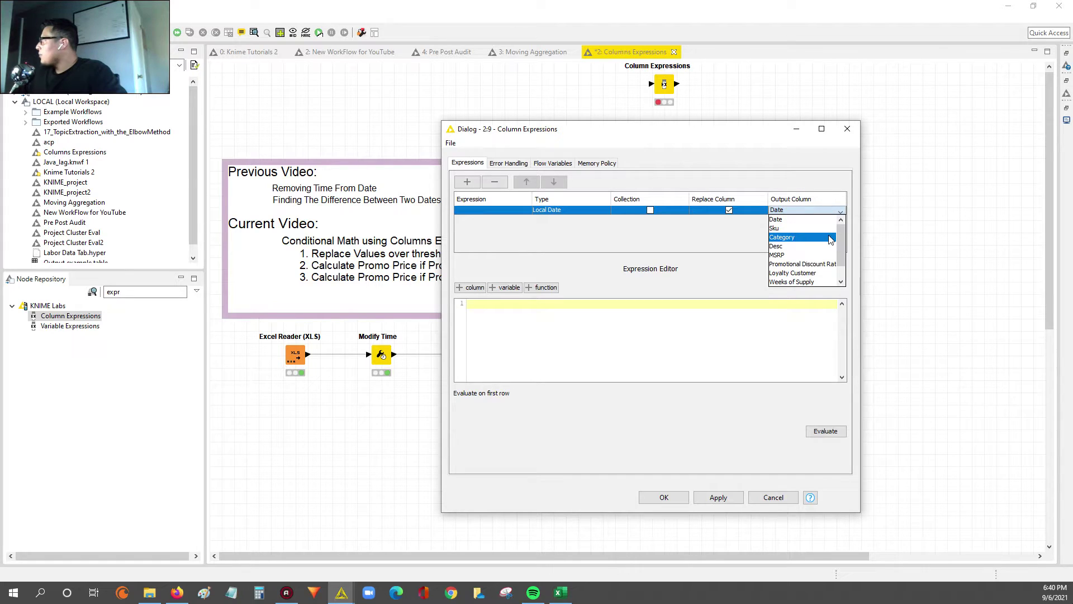
{"action": "scroll", "coordinate": [838, 246], "scroll_direction": "down", "scroll_amount": 1}
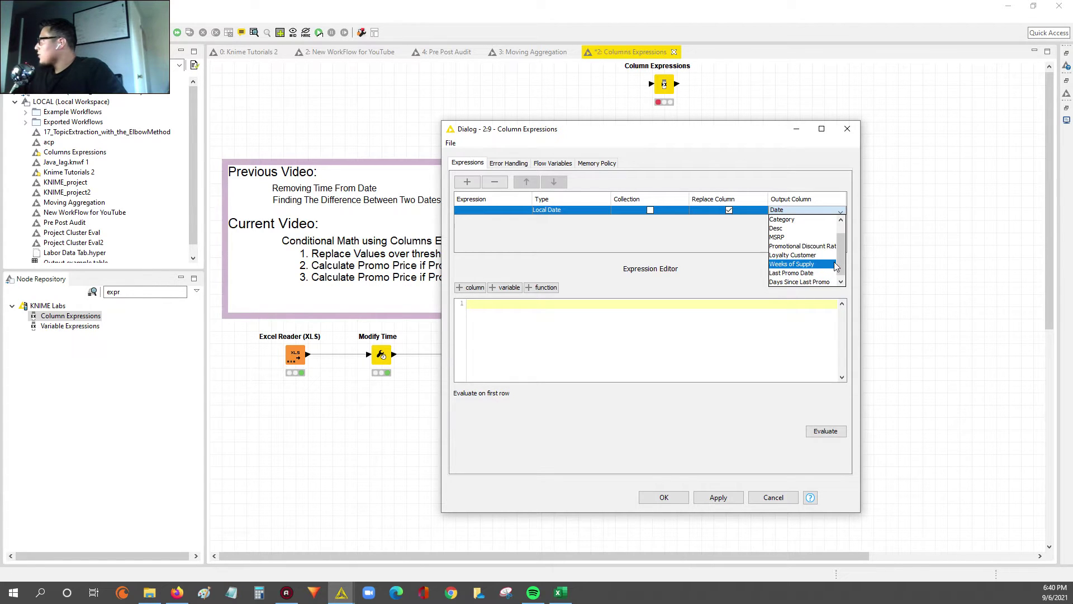
{"action": "scroll", "coordinate": [837, 267], "scroll_direction": "up", "scroll_amount": 2}
{"action": "left_click_drag", "start_coordinate": [711, 137], "coordinate": [516, 283]}
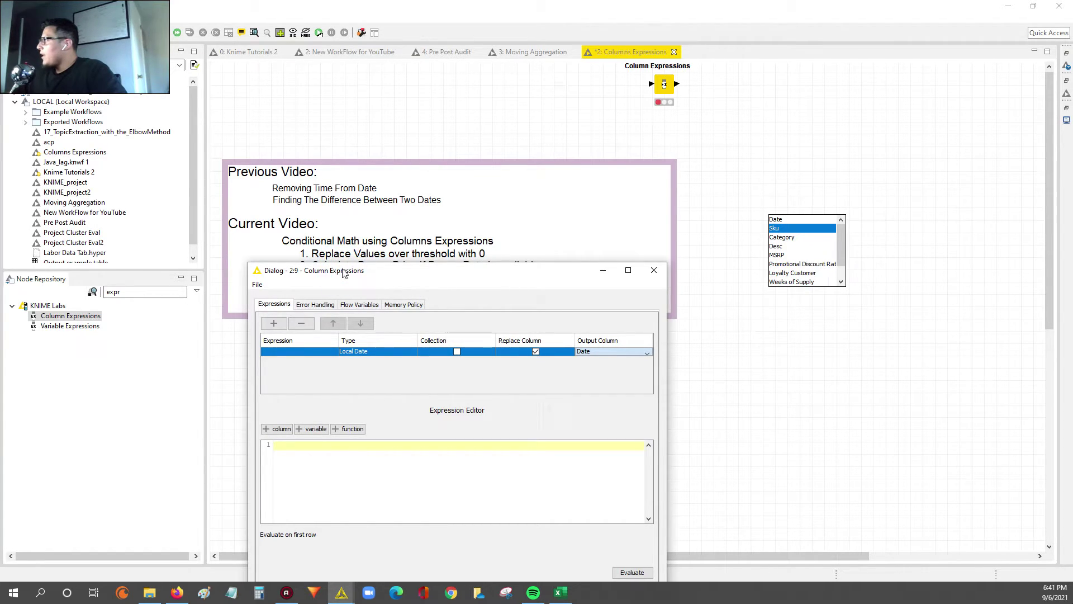
{"action": "left_click_drag", "start_coordinate": [343, 270], "coordinate": [344, 268]}
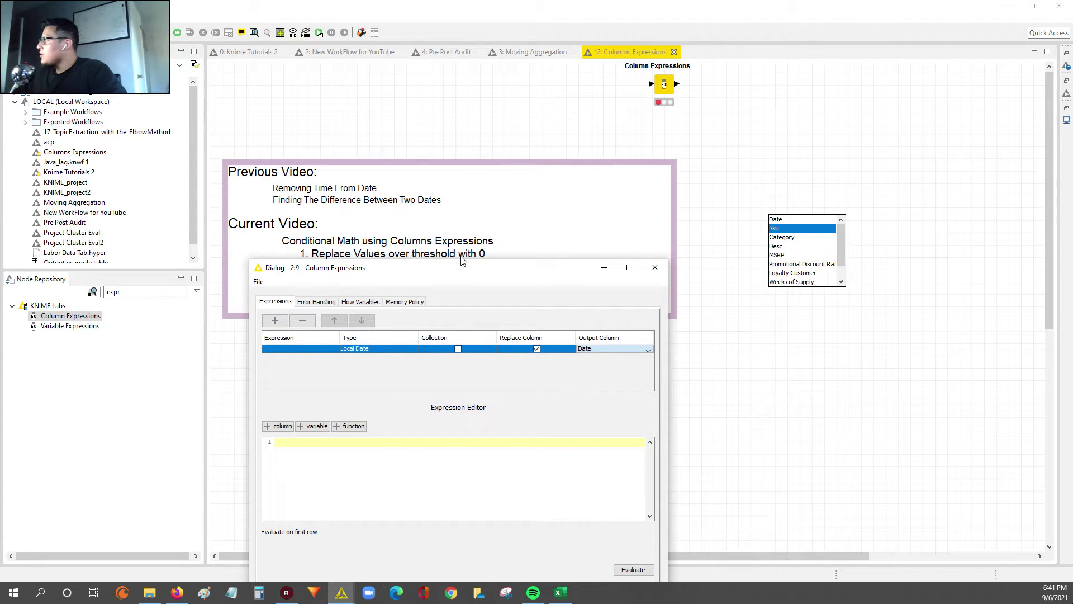
{"action": "left_click_drag", "start_coordinate": [452, 270], "coordinate": [571, 93]}
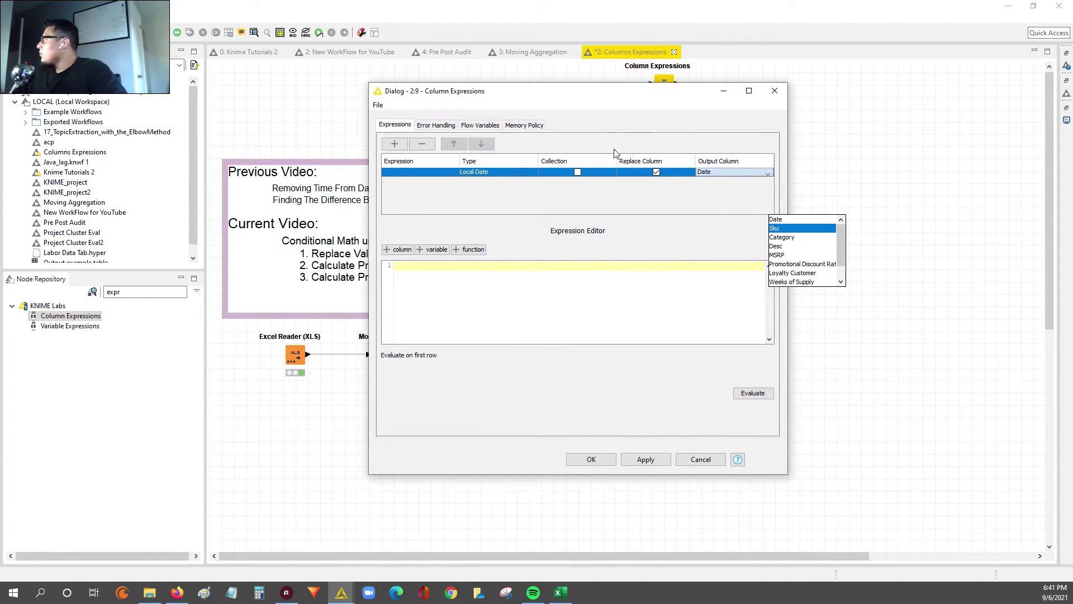
{"action": "left_click", "coordinate": [732, 172]}
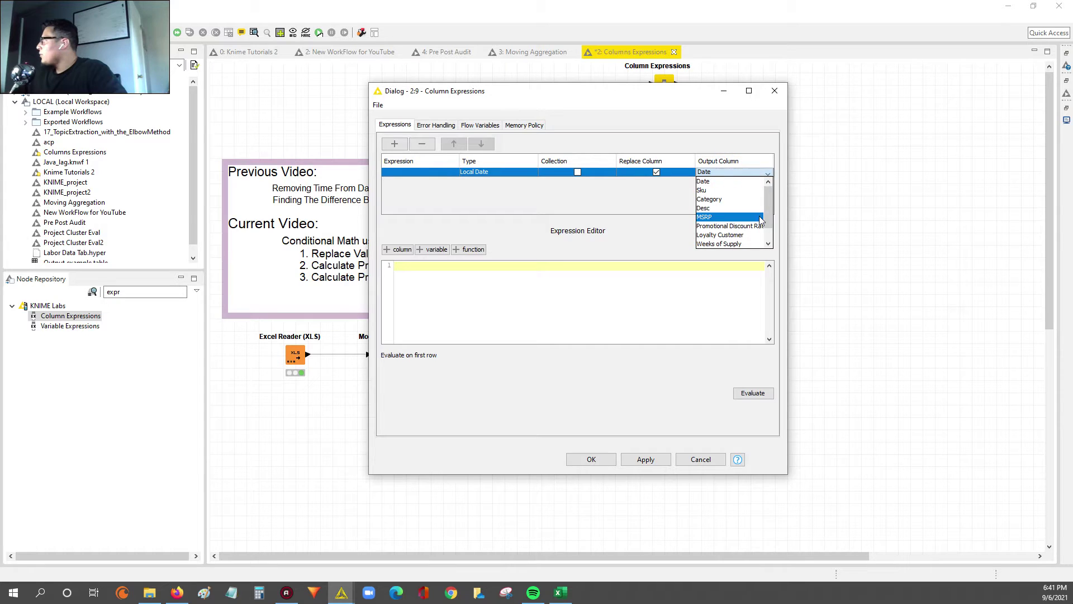
{"action": "scroll", "coordinate": [769, 218], "scroll_direction": "down", "scroll_amount": 1}
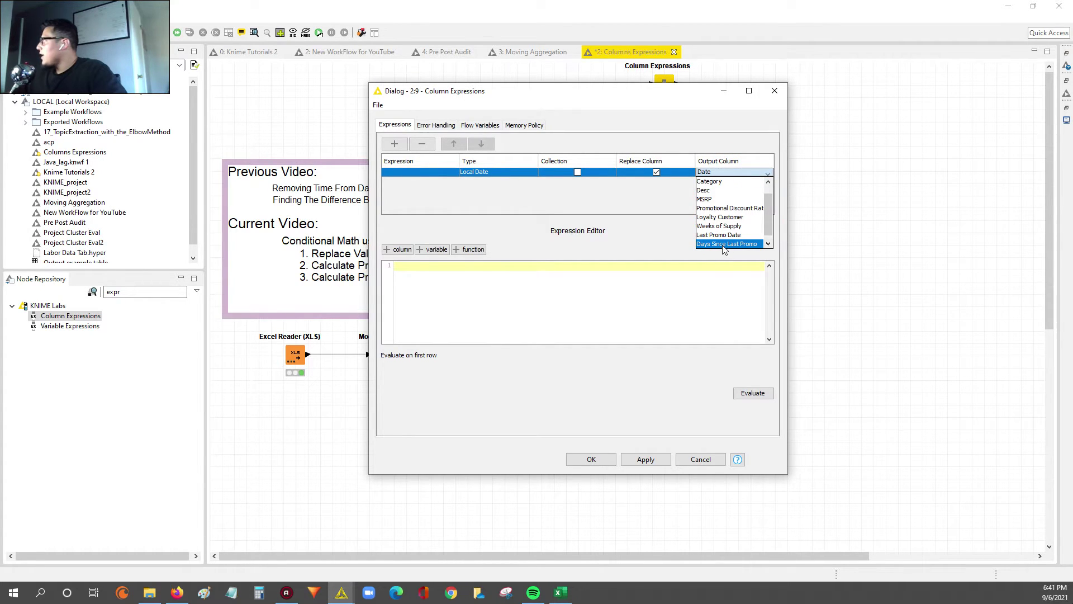
{"action": "left_click", "coordinate": [725, 244]}
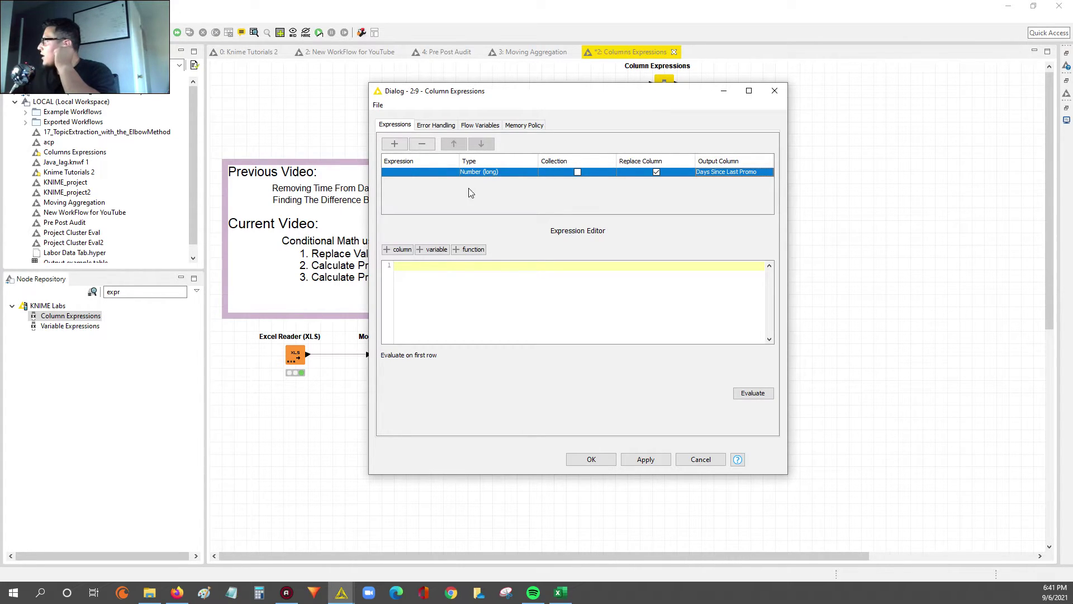
{"action": "left_click", "coordinate": [419, 274]}
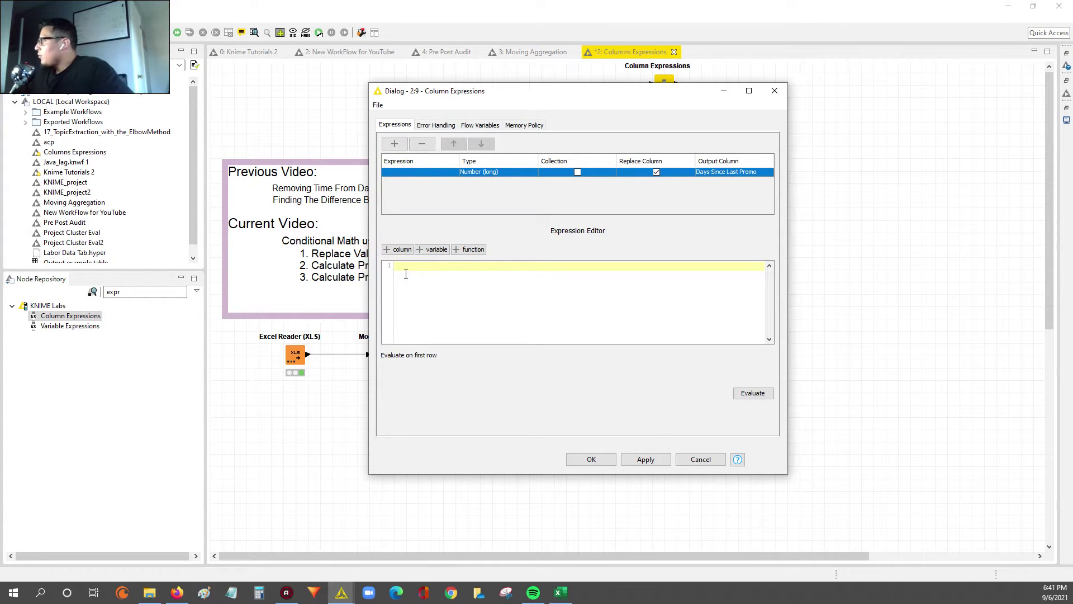
{"action": "type", "text": "dkjgndfjklgndjfngjkdfngkjdfngkj;"}
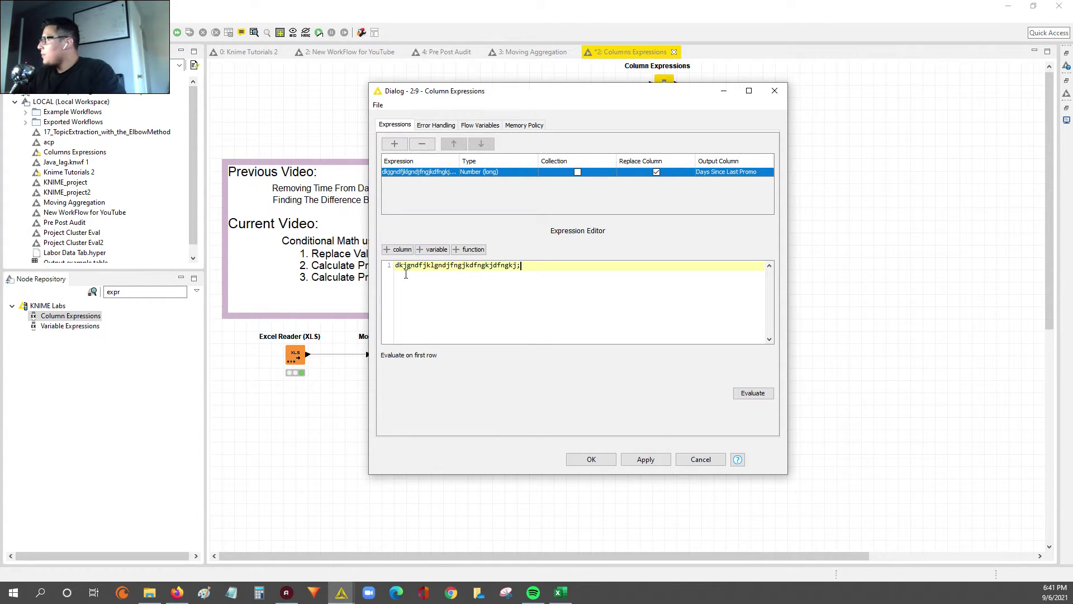
{"action": "key", "text": "ctrl+a"}
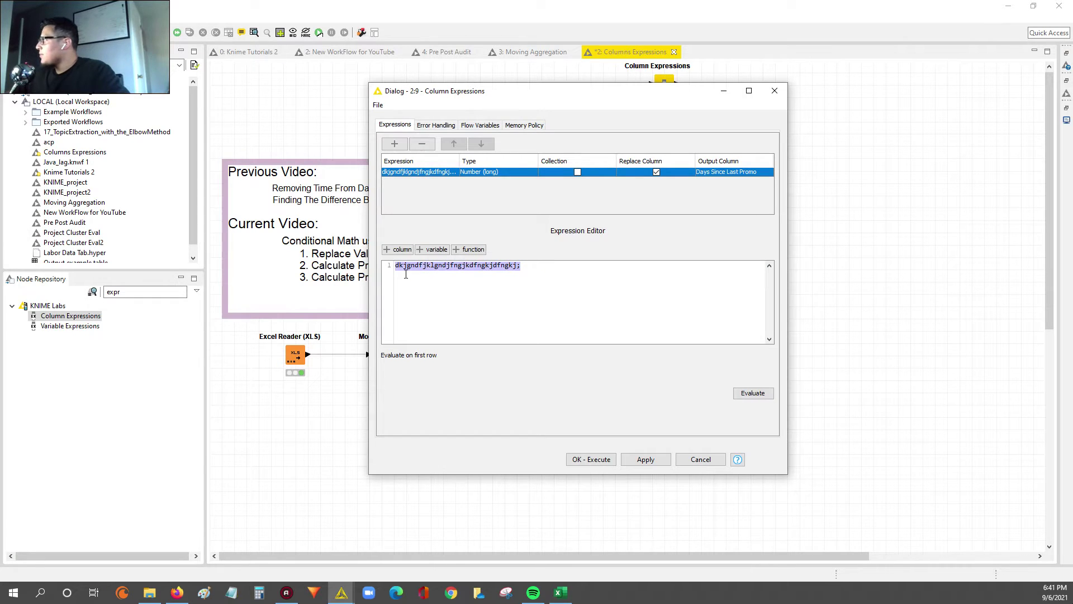
{"action": "key", "text": "BackSpace"}
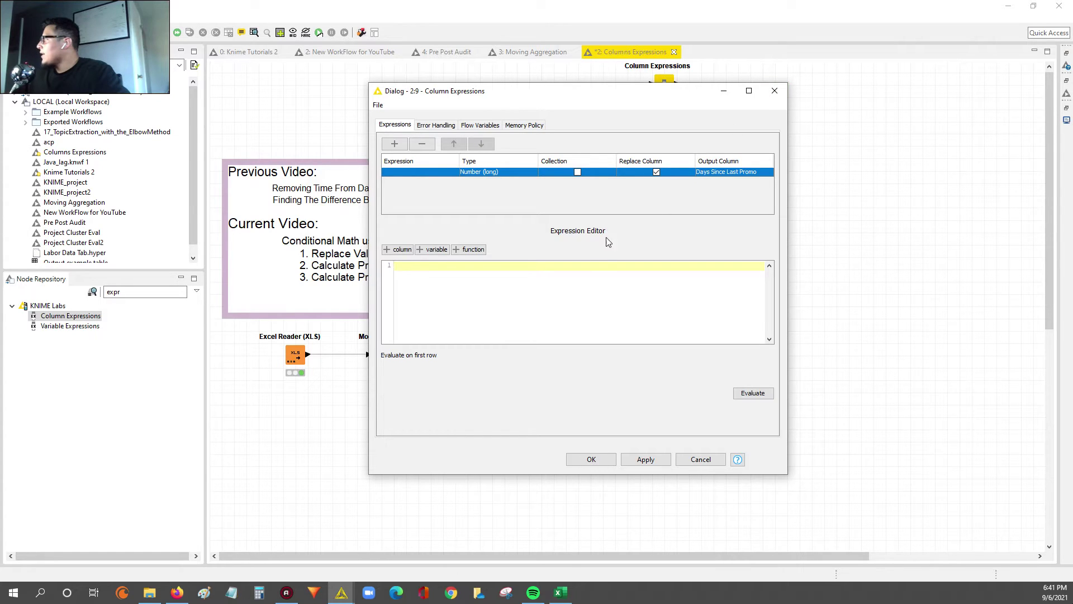
- Confirm the Column Expressions settings, read the node description, then close the description panel
{"action": "left_click", "coordinate": [579, 456]}
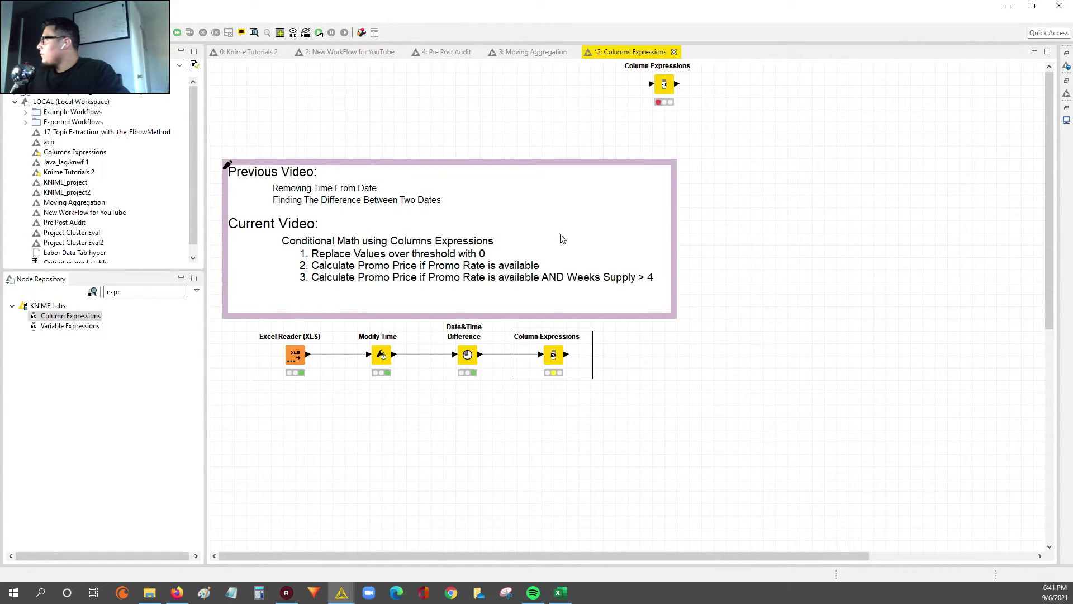
{"action": "left_click", "coordinate": [1066, 67]}
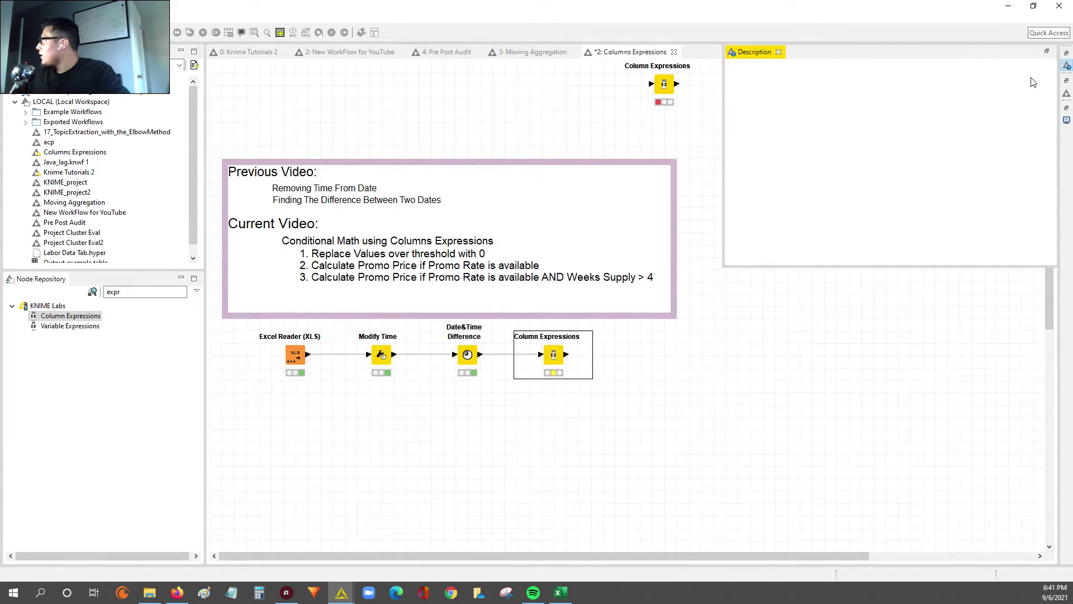
{"action": "scroll", "coordinate": [898, 191], "scroll_direction": "down", "scroll_amount": 3}
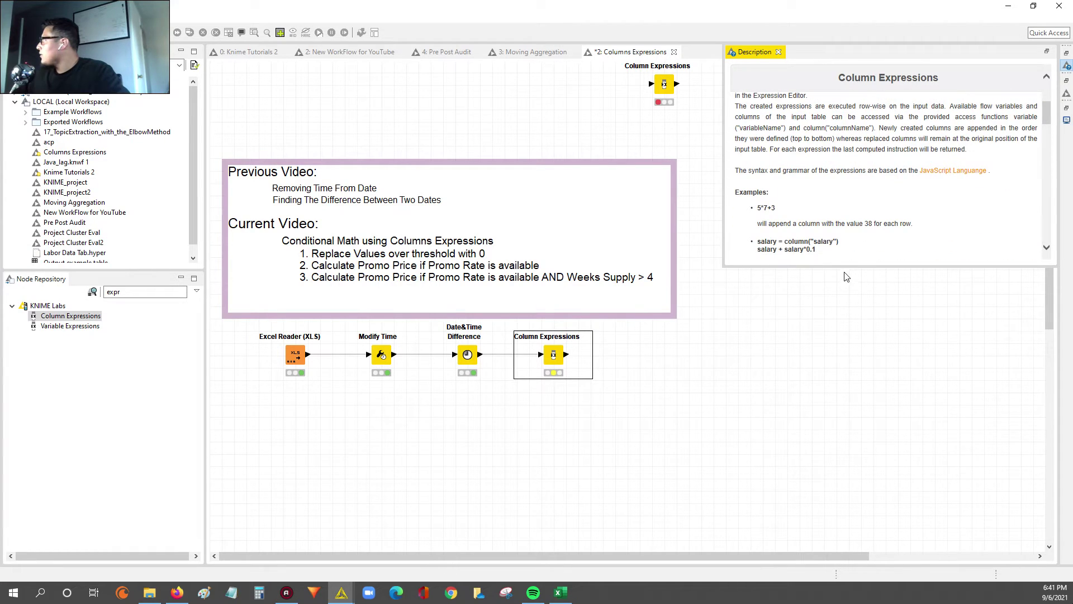
{"action": "left_click_drag", "start_coordinate": [844, 267], "coordinate": [842, 499]}
{"action": "scroll", "coordinate": [856, 286], "scroll_direction": "down", "scroll_amount": 8}
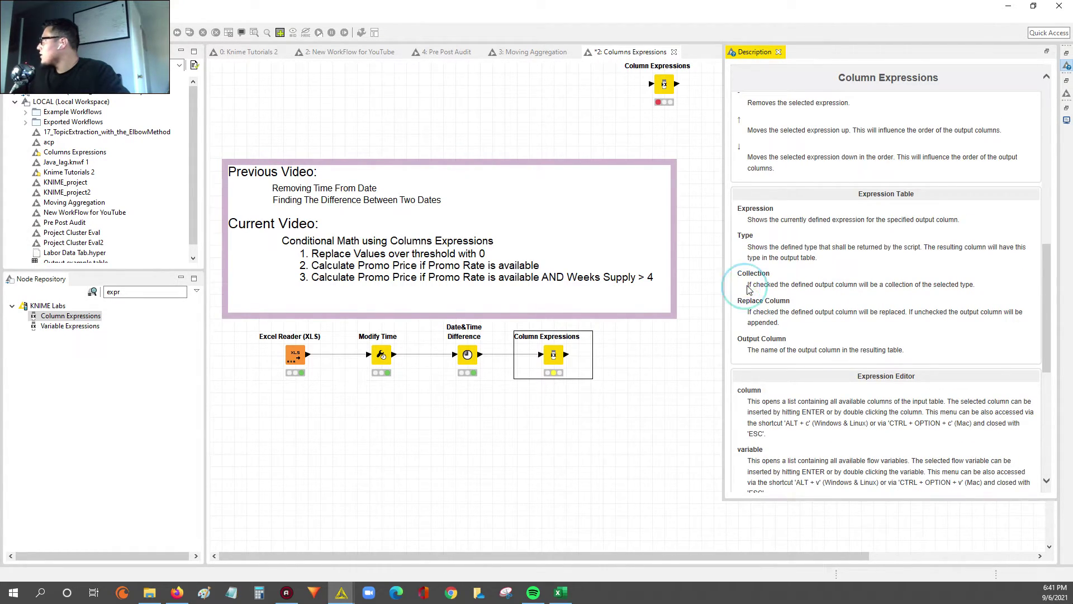
{"action": "left_click_drag", "start_coordinate": [747, 286], "coordinate": [976, 286]}
{"action": "left_click", "coordinate": [895, 300]}
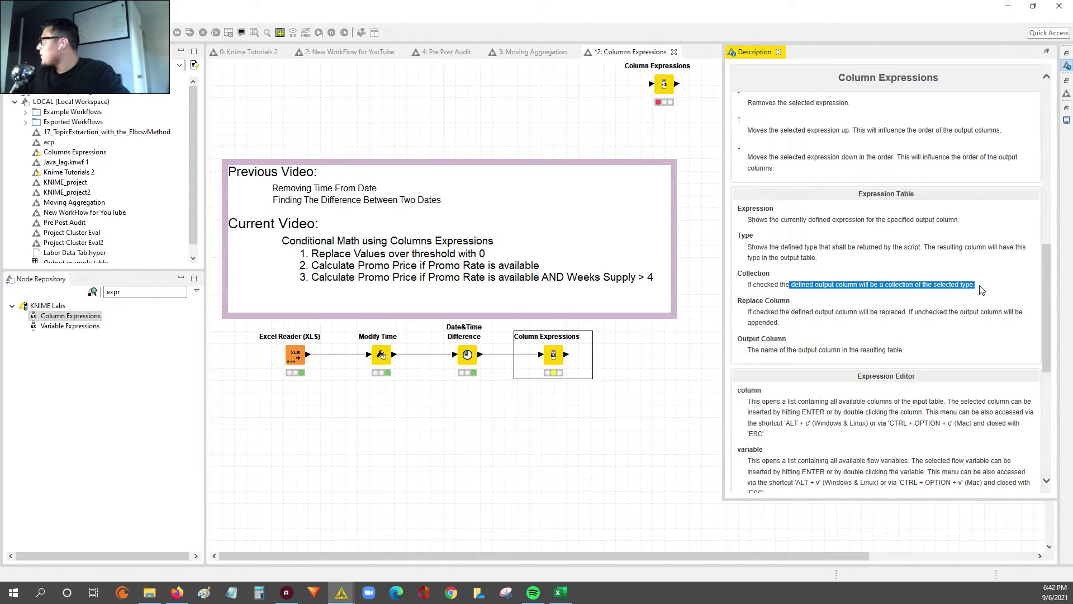
{"action": "left_click", "coordinate": [1049, 52]}
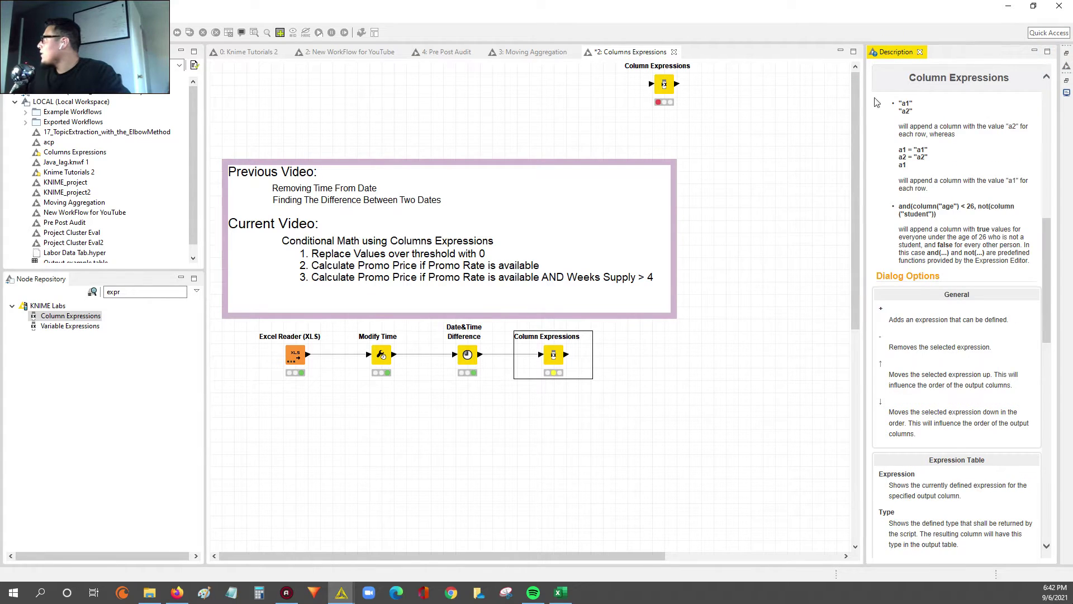
{"action": "left_click", "coordinate": [920, 52]}
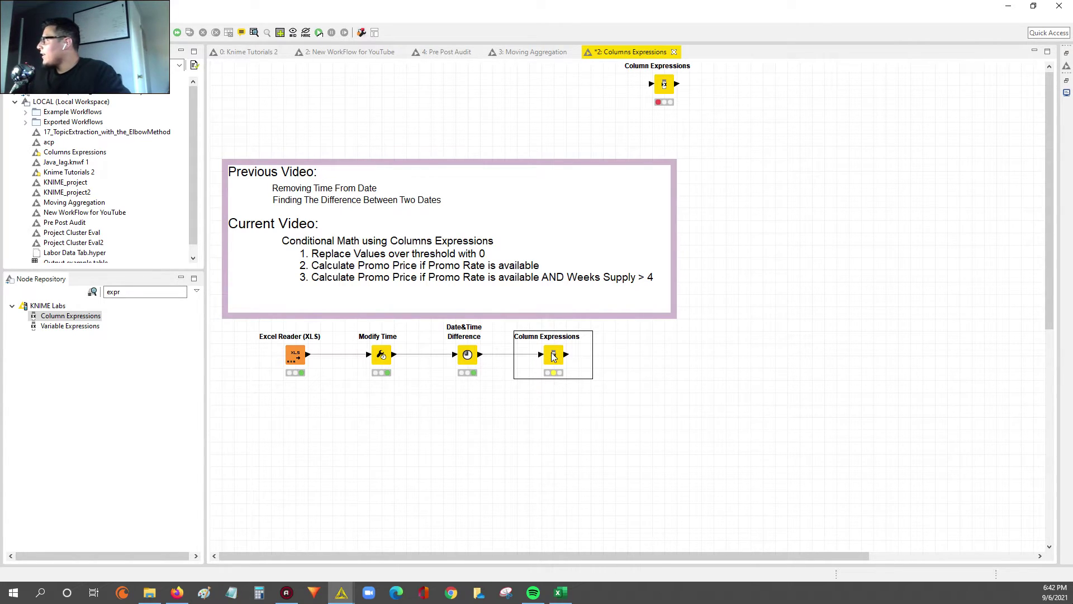
- Reopen the Column Expressions dialog and begin the expression with 'if ('
{"action": "double_click", "coordinate": [554, 357]}
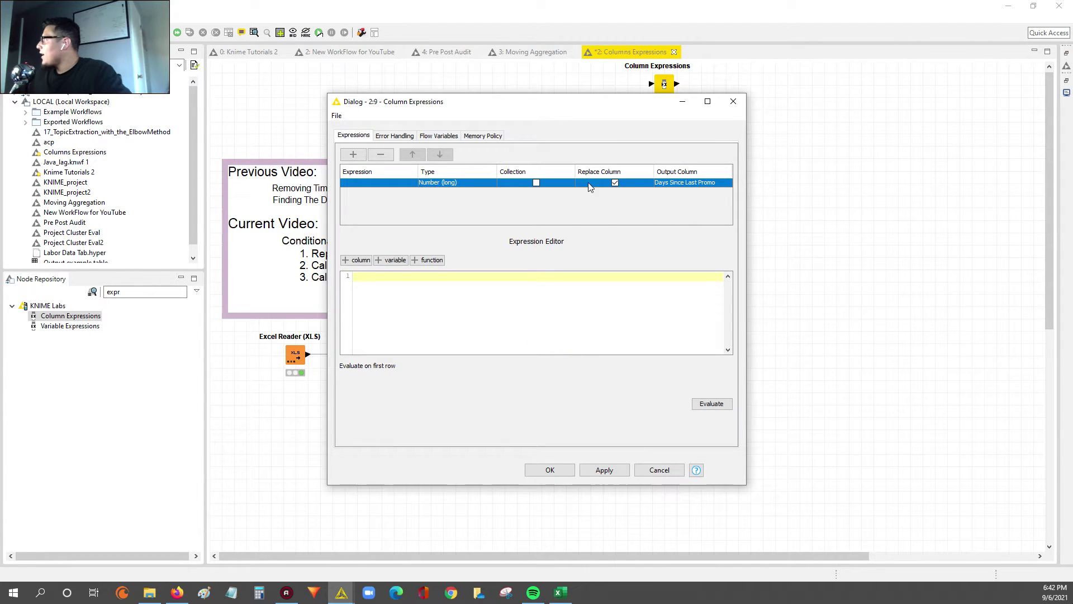
{"action": "left_click_drag", "start_coordinate": [485, 103], "coordinate": [579, 104]}
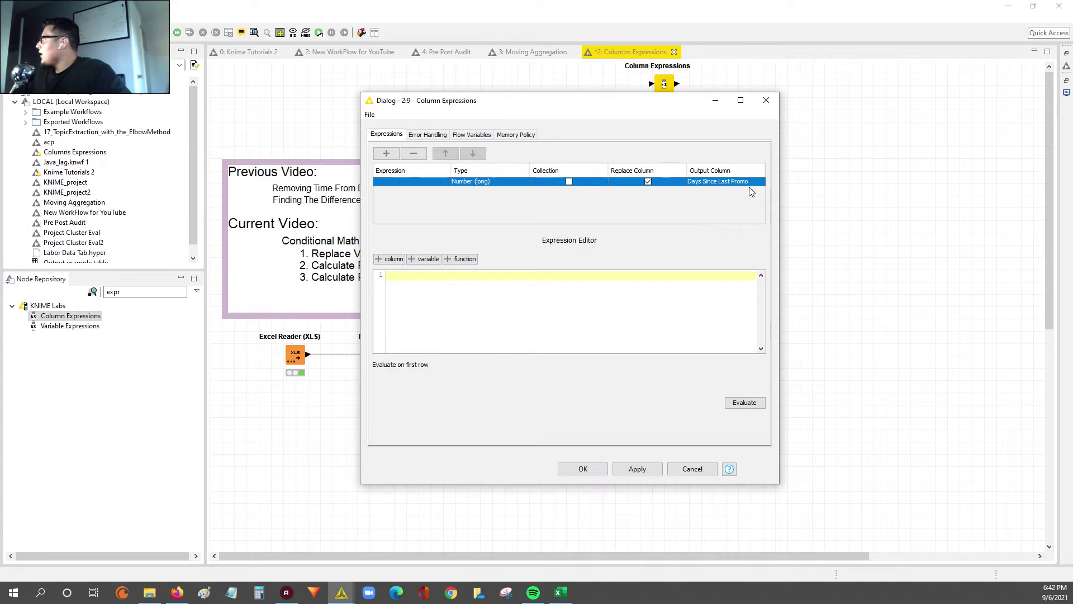
{"action": "left_click", "coordinate": [425, 282]}
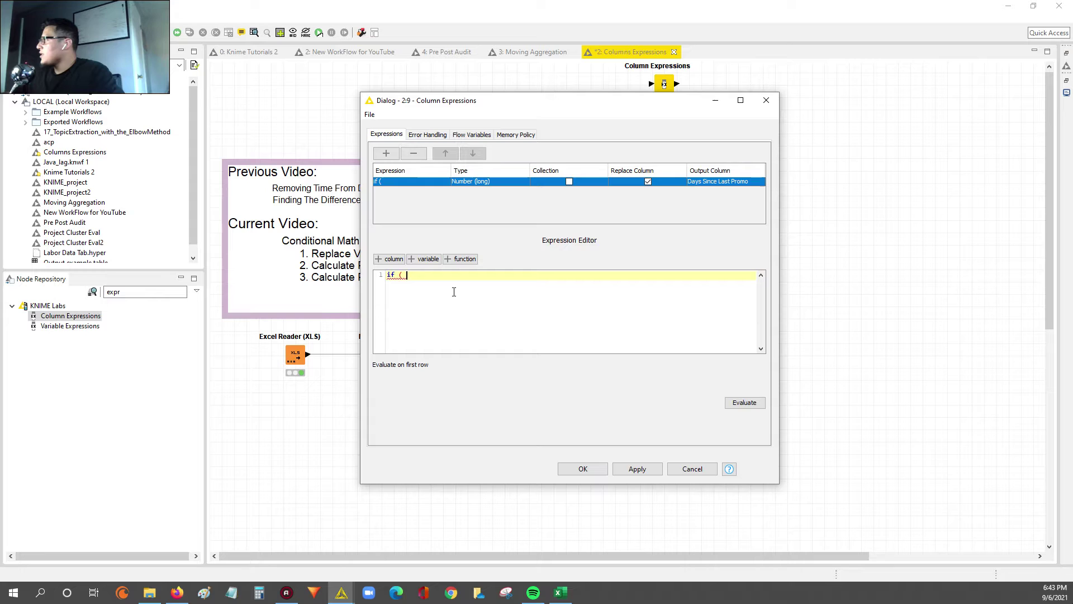
- Browse the '+ column' list of input columns, then bring up Windows Calculator
{"action": "left_click", "coordinate": [389, 259]}
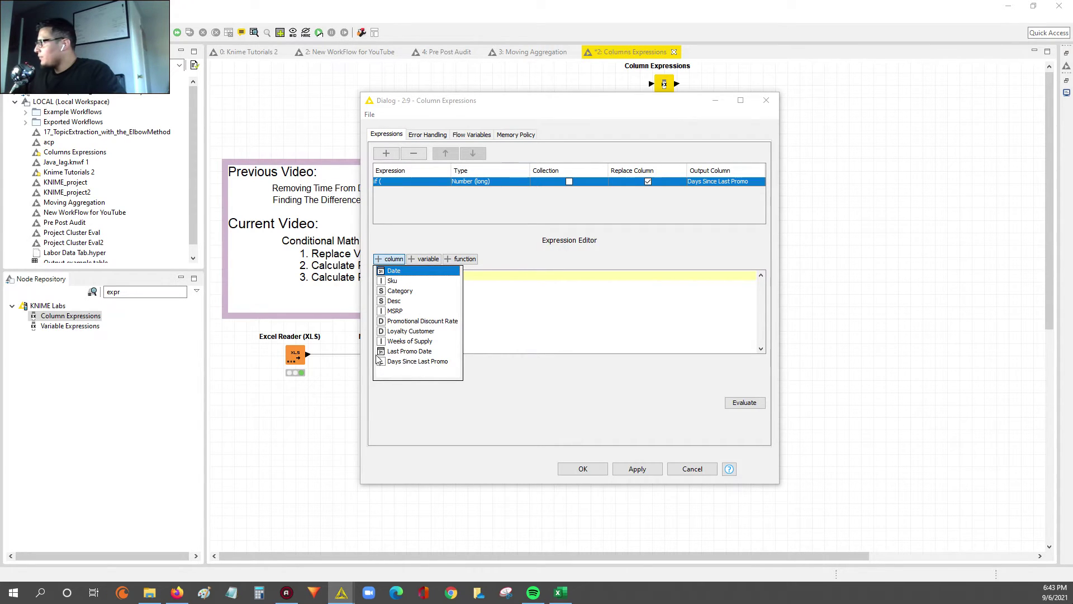
{"action": "left_click", "coordinate": [405, 342]}
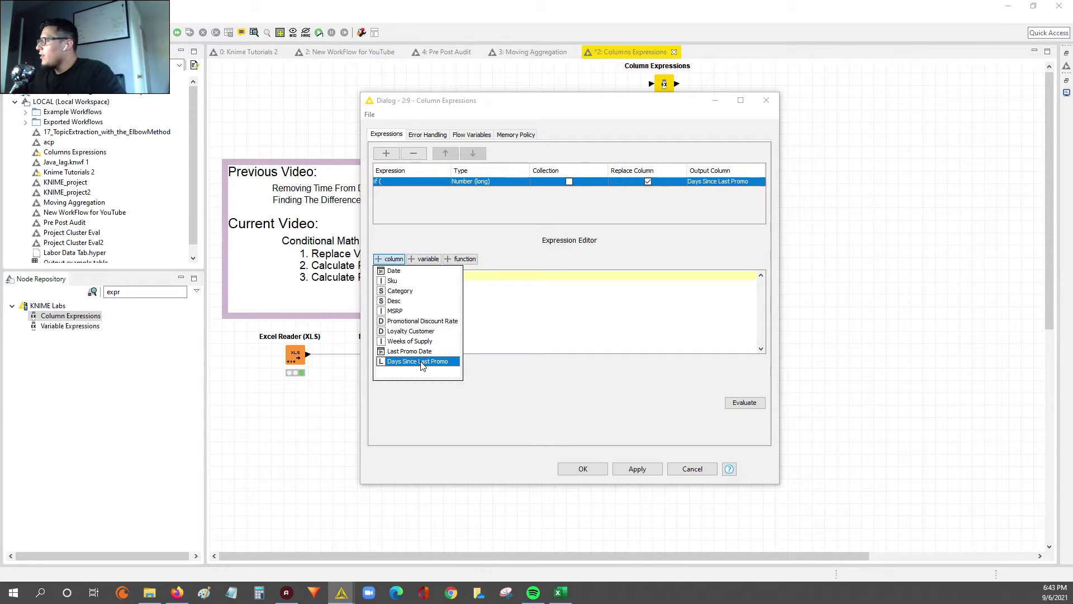
{"action": "left_click", "coordinate": [261, 595]}
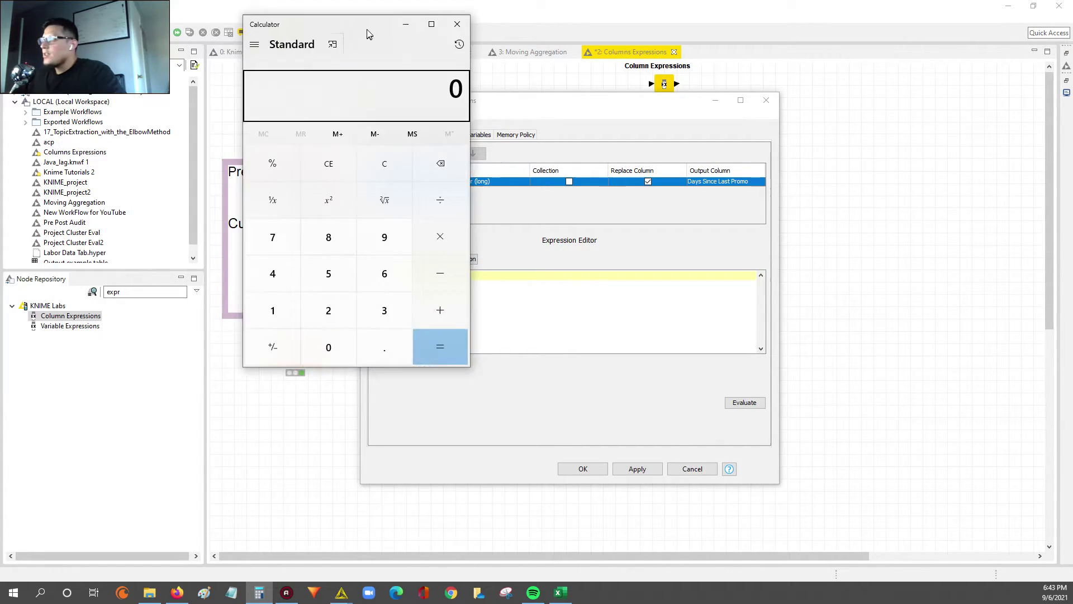
- Compute 365 × 8 = 2,920 in Calculator, then minimize it
{"action": "left_click_drag", "start_coordinate": [366, 29], "coordinate": [159, 166]}
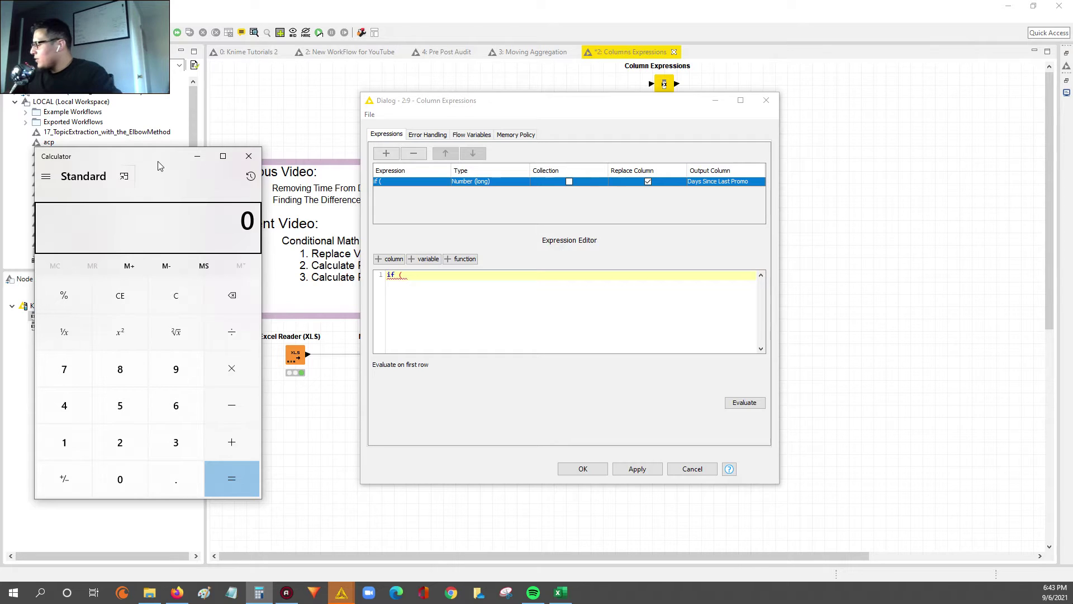
{"action": "type", "text": "365"}
{"action": "key", "text": "asterisk"}
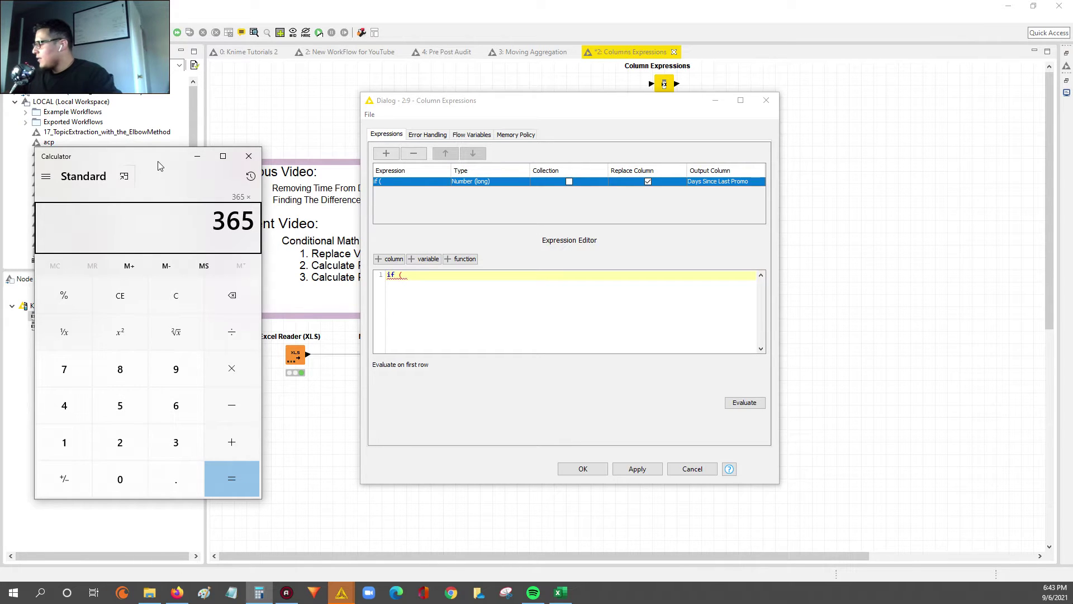
{"action": "type", "text": "8"}
{"action": "key", "text": "Return"}
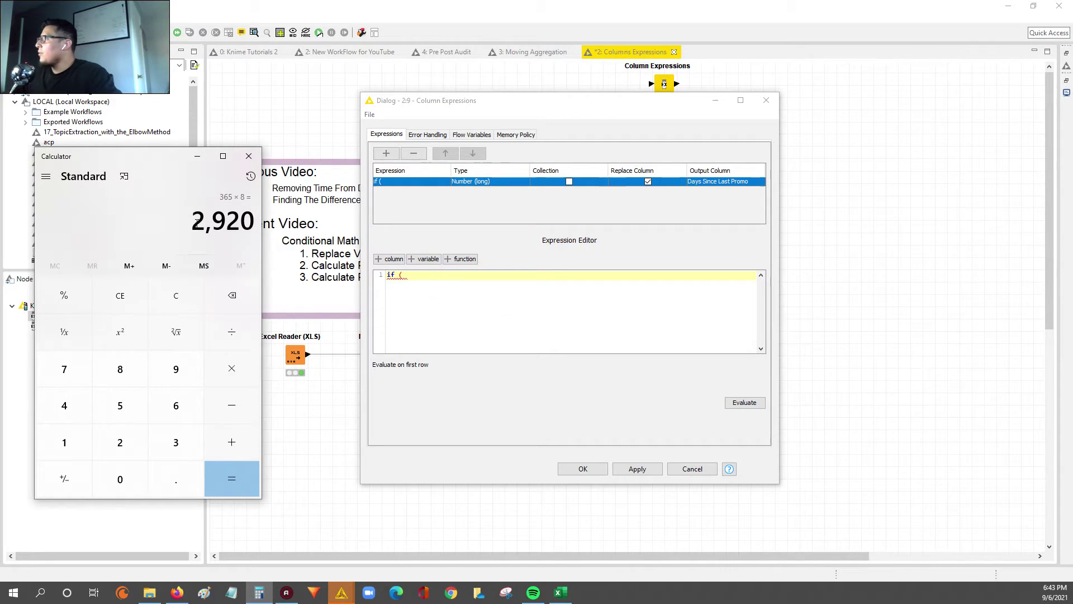
{"action": "left_click_drag", "start_coordinate": [193, 220], "coordinate": [292, 247]}
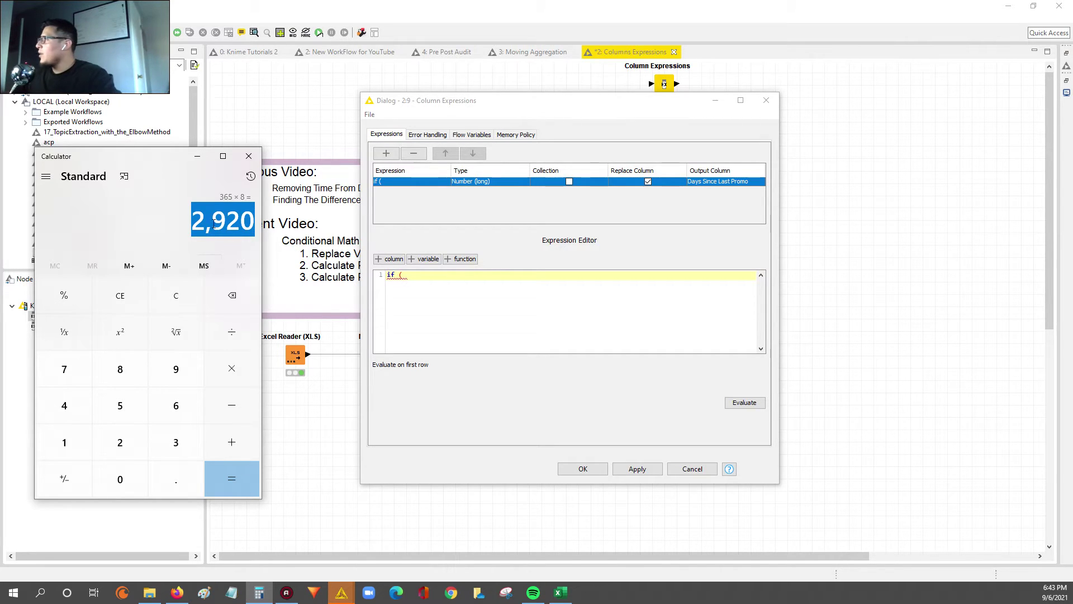
{"action": "left_click", "coordinate": [197, 156]}
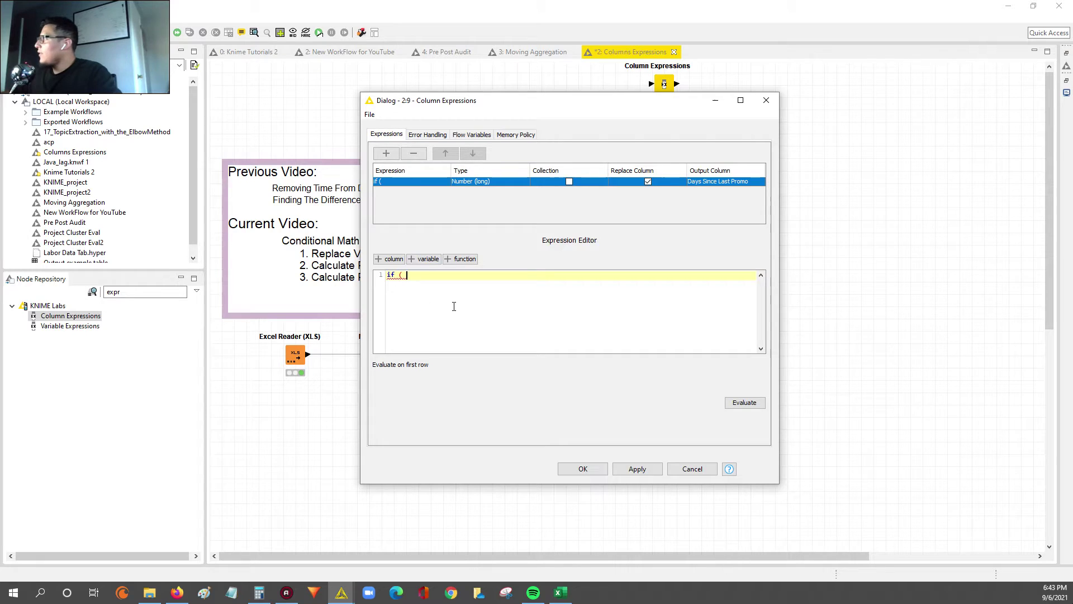
- Insert column("Days Since Last Promo") after 'if (' from the column list
{"action": "left_click", "coordinate": [460, 260]}
{"action": "left_click", "coordinate": [390, 259]}
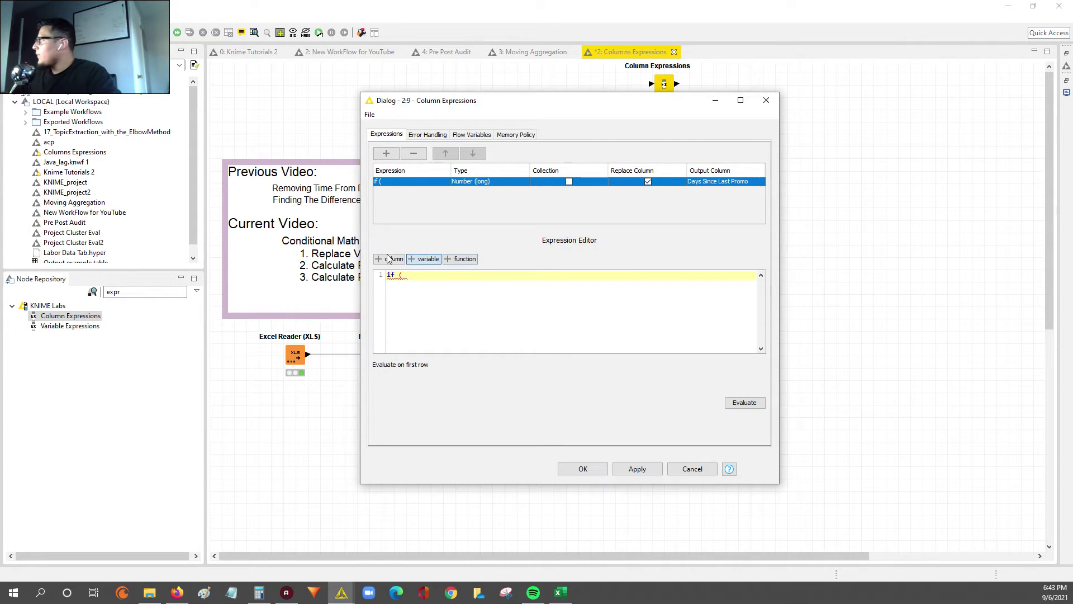
{"action": "left_click", "coordinate": [390, 259]}
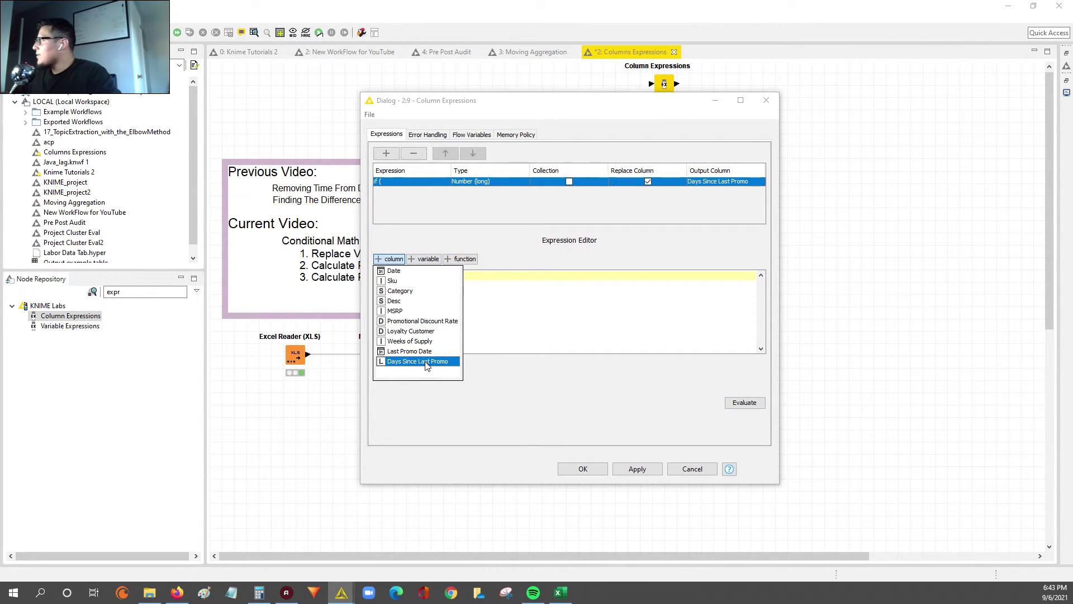
{"action": "left_click", "coordinate": [429, 361]}
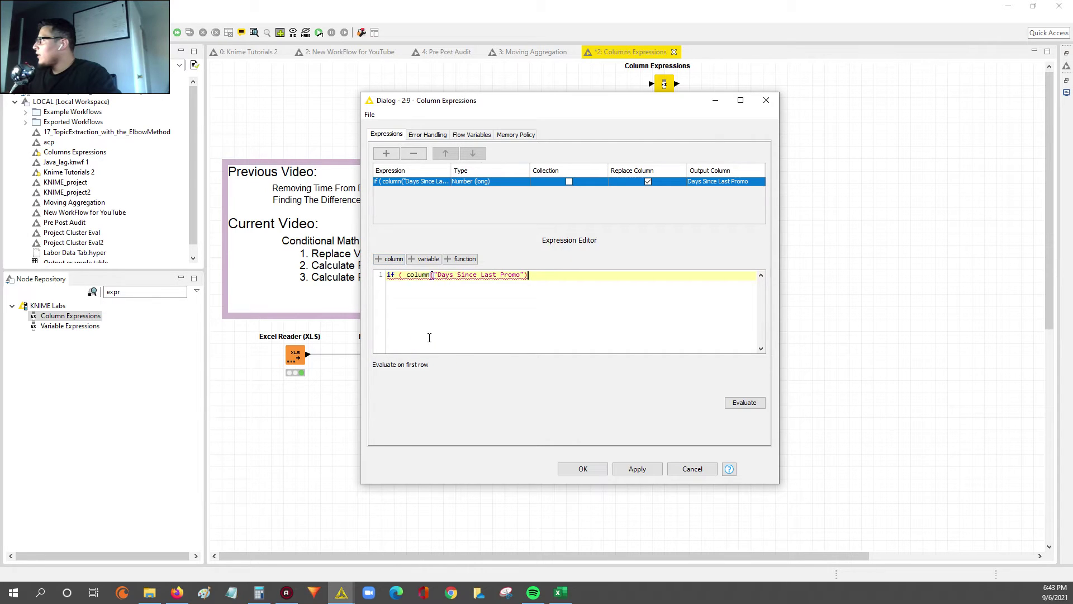
{"action": "left_click_drag", "start_coordinate": [407, 275], "coordinate": [529, 275]}
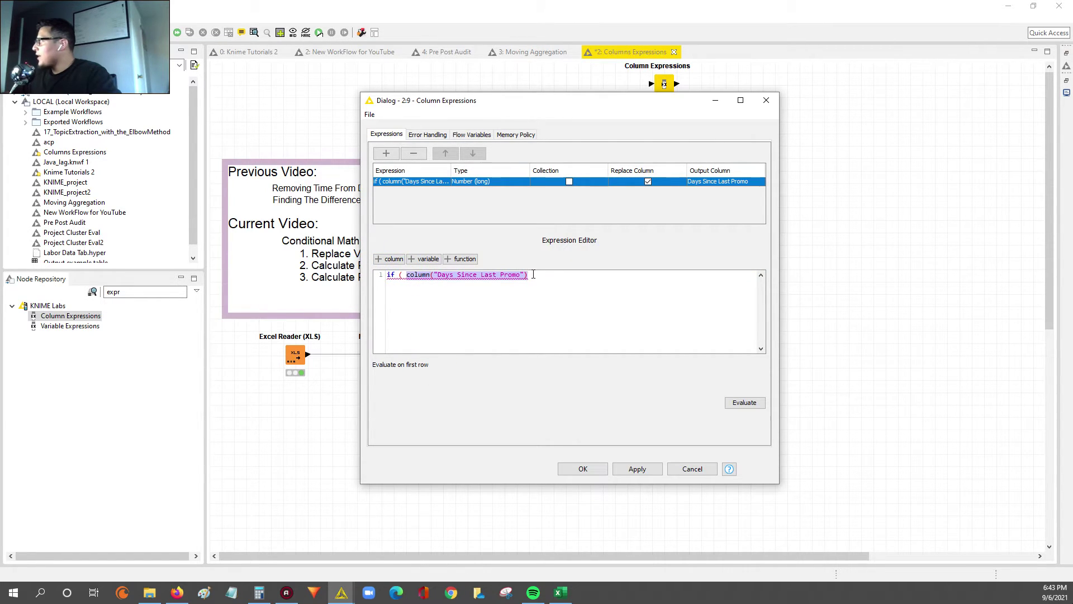
{"action": "left_click_drag", "start_coordinate": [406, 274], "coordinate": [533, 275]}
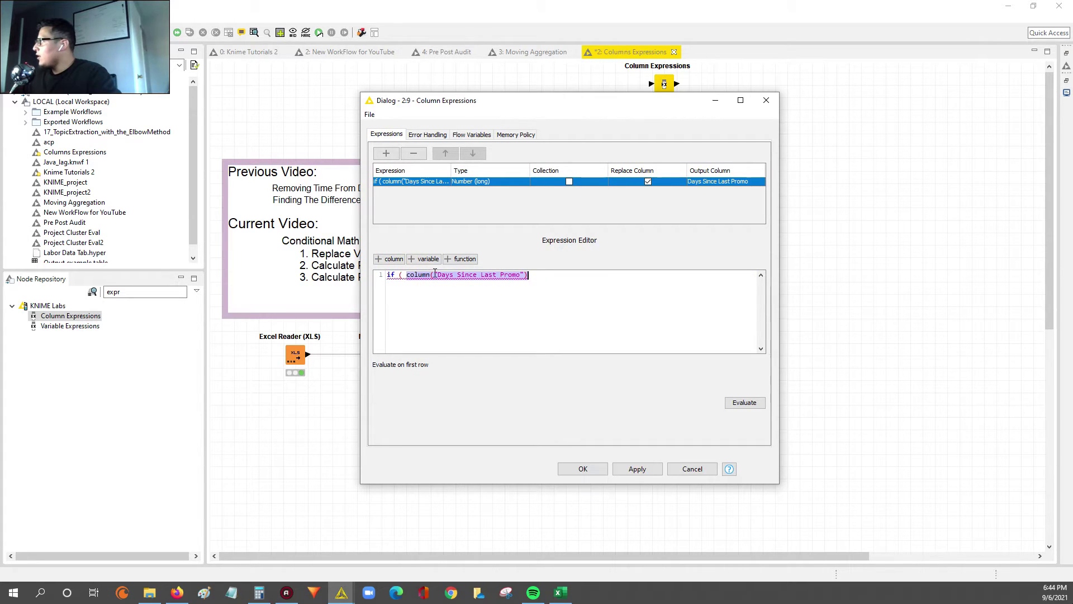
{"action": "left_click_drag", "start_coordinate": [437, 275], "coordinate": [520, 275]}
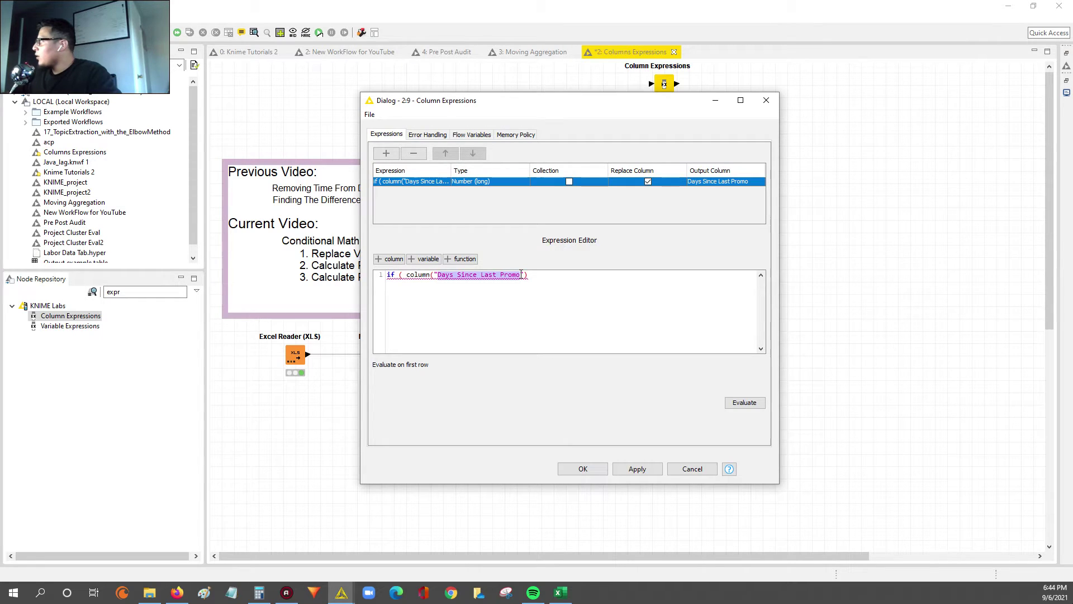
{"action": "left_click", "coordinate": [522, 275]}
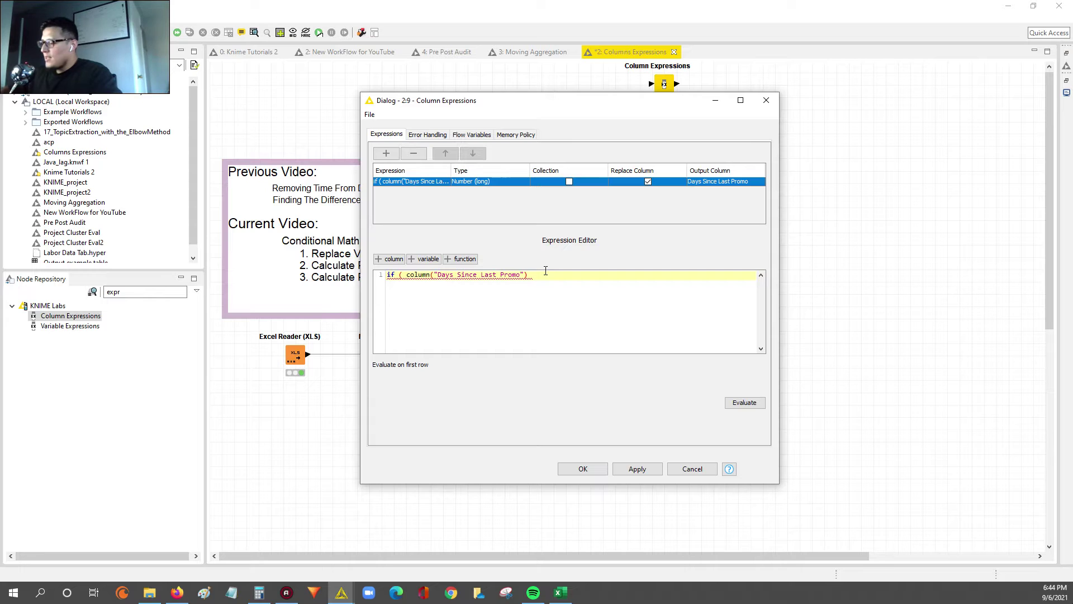
- Complete the condition with '> 3000 )' and start an opening brace on the next line
{"action": "type", "text": ">"}
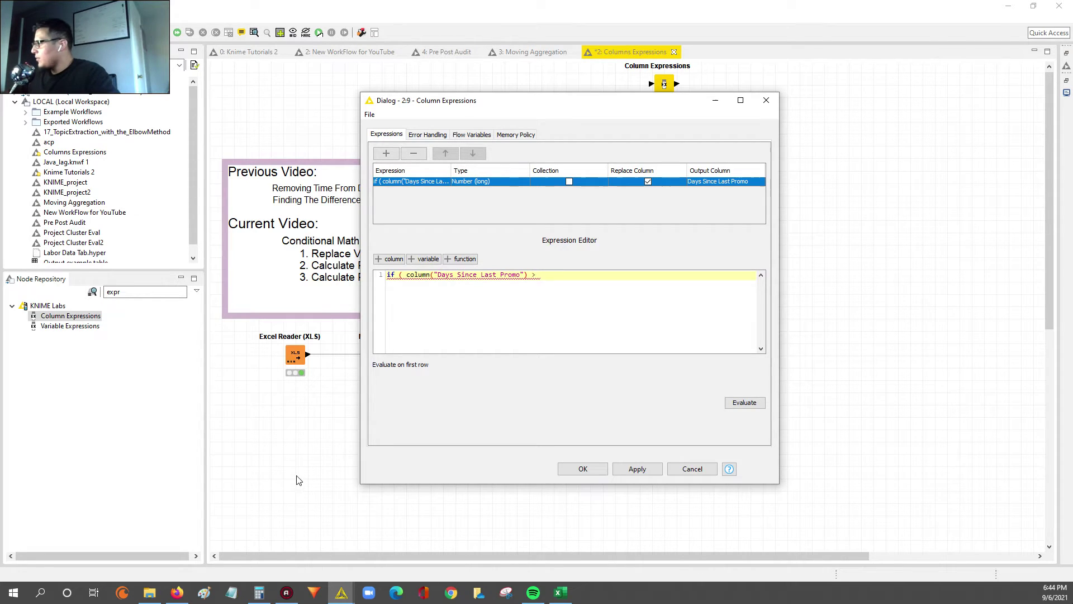
{"action": "left_click", "coordinate": [264, 595]}
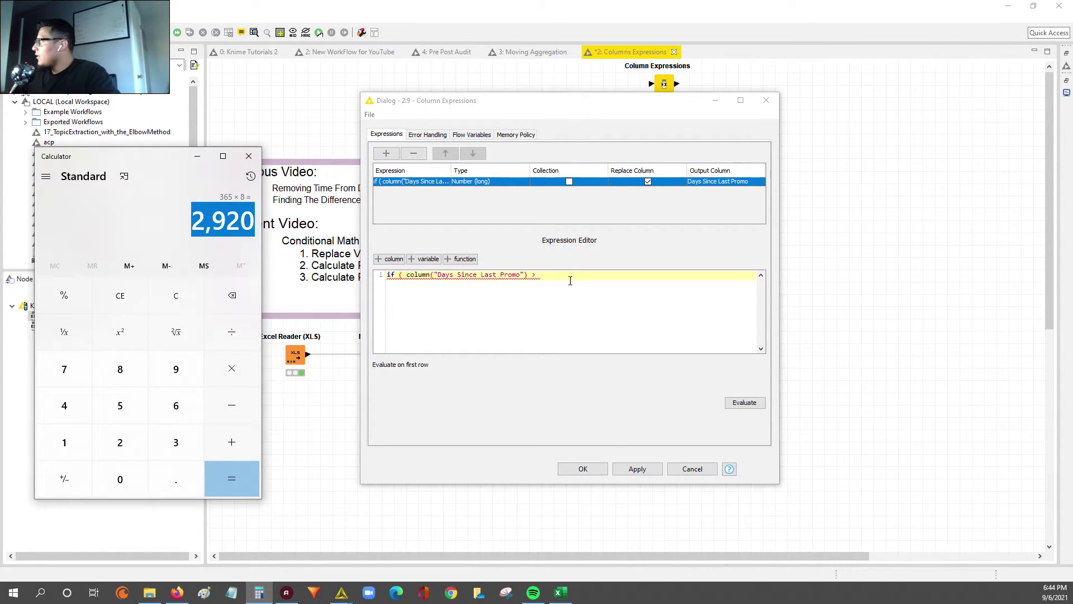
{"action": "left_click", "coordinate": [557, 275]}
{"action": "type", "text": "3000"}
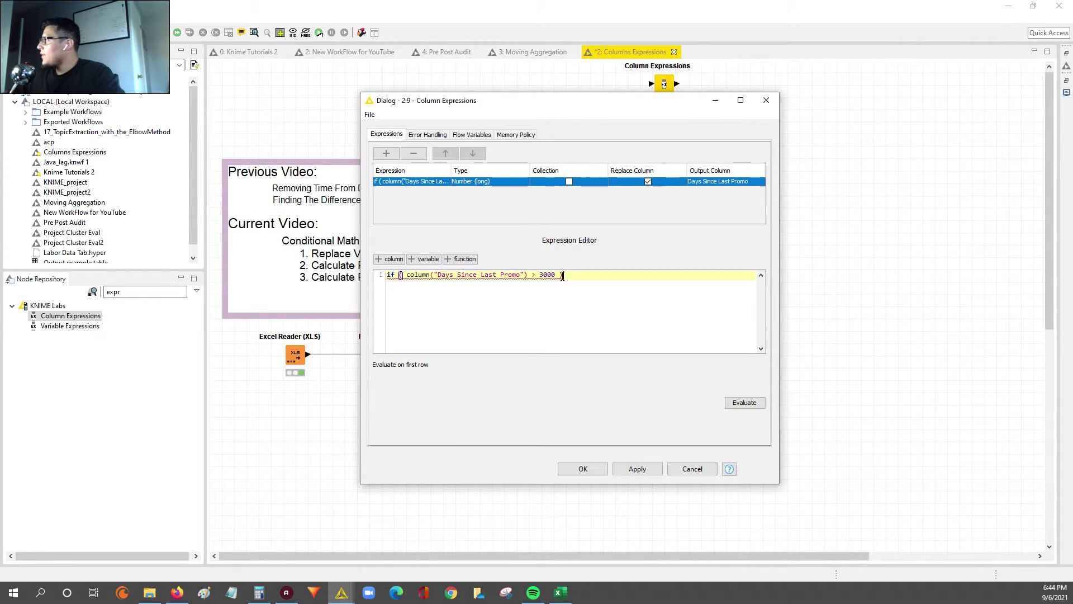
{"action": "key", "text": "Return"}
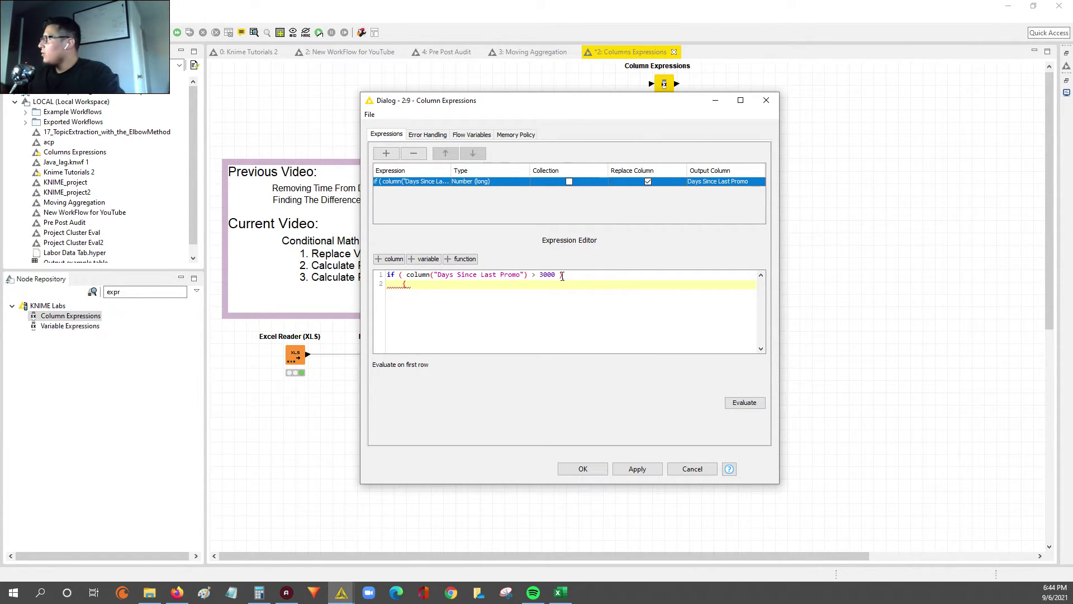
{"action": "left_click", "coordinate": [562, 275]}
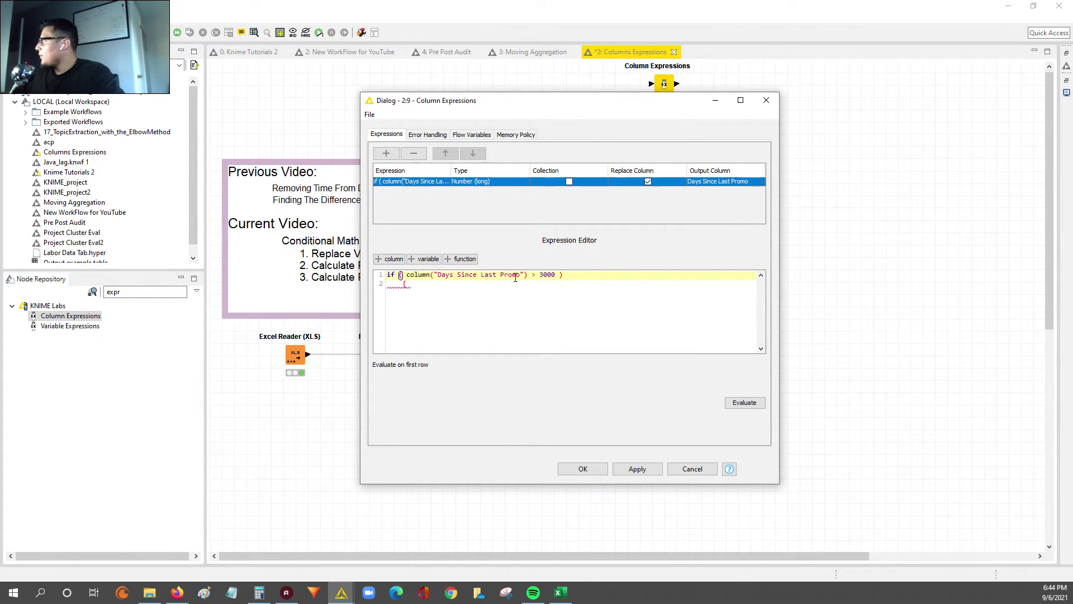
{"action": "left_click", "coordinate": [446, 286]}
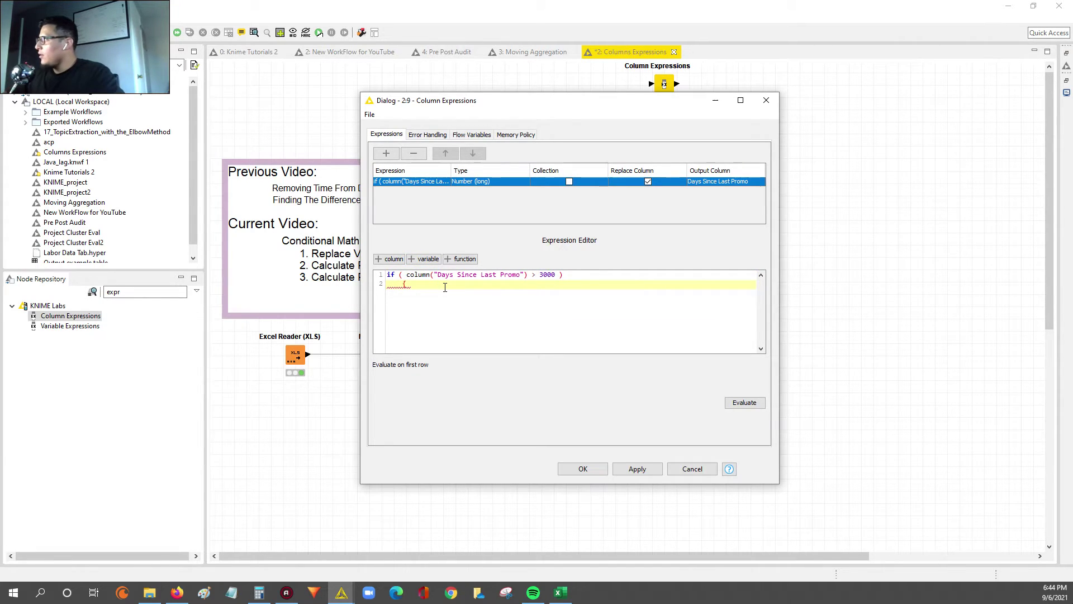
- Finish the if branch as { 0 } and start a new line for the else branch
{"action": "type", "text": "}"}
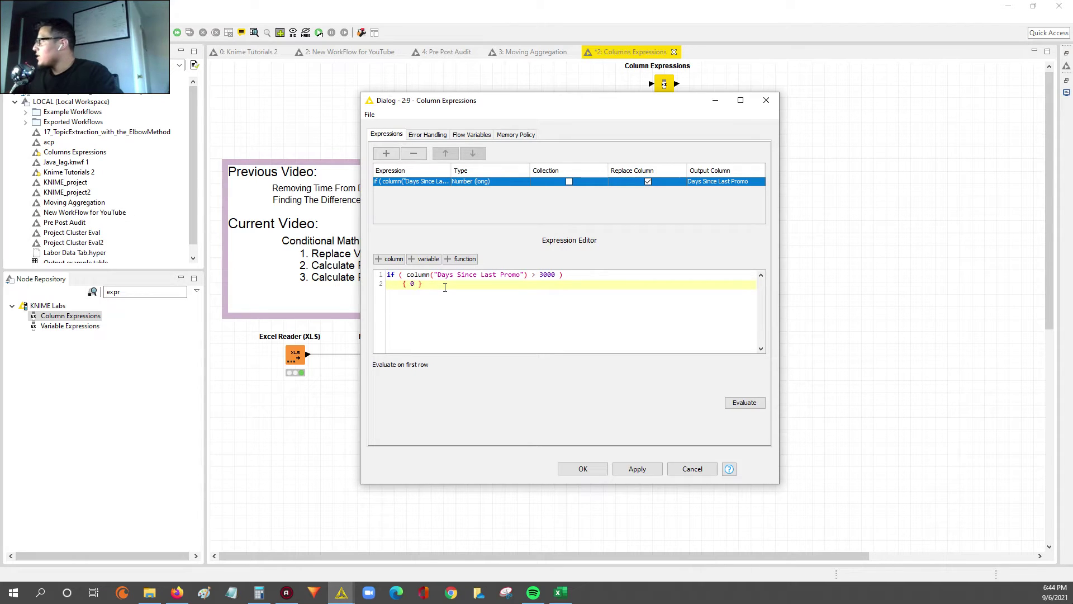
{"action": "left_click", "coordinate": [445, 287]}
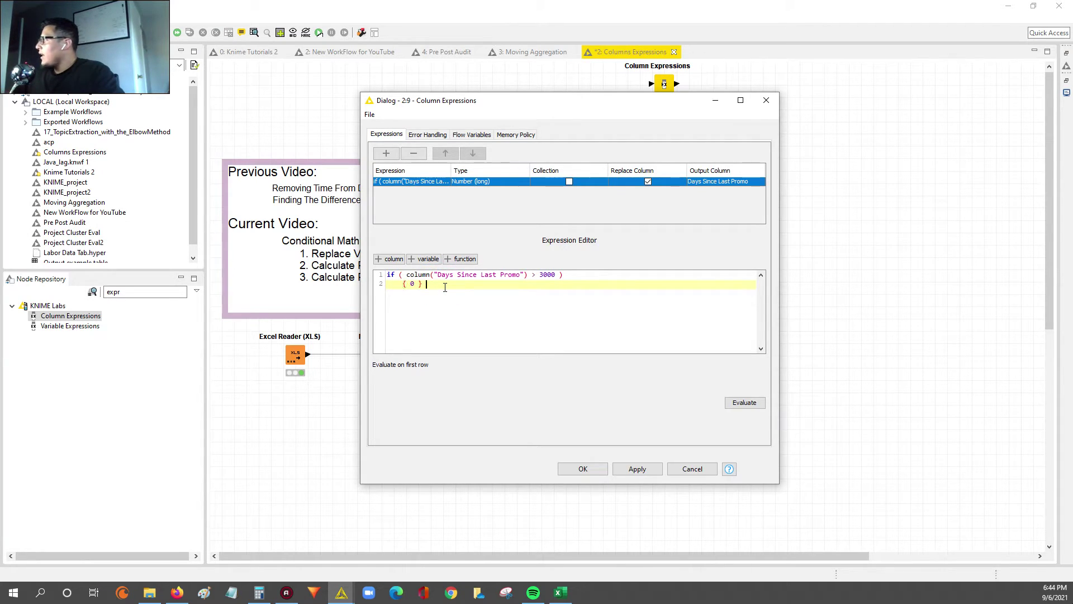
{"action": "key", "text": "Return"}
- Write the else line returning column("Days Since Last Promo") from the input column list
{"action": "type", "text": "else {"}
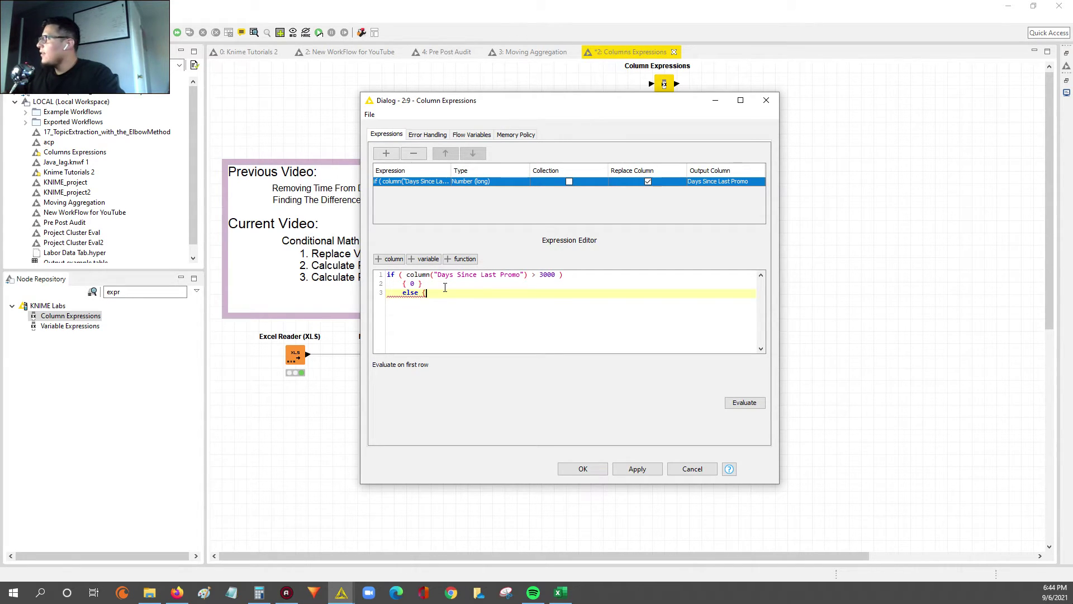
{"action": "left_click", "coordinate": [389, 259]}
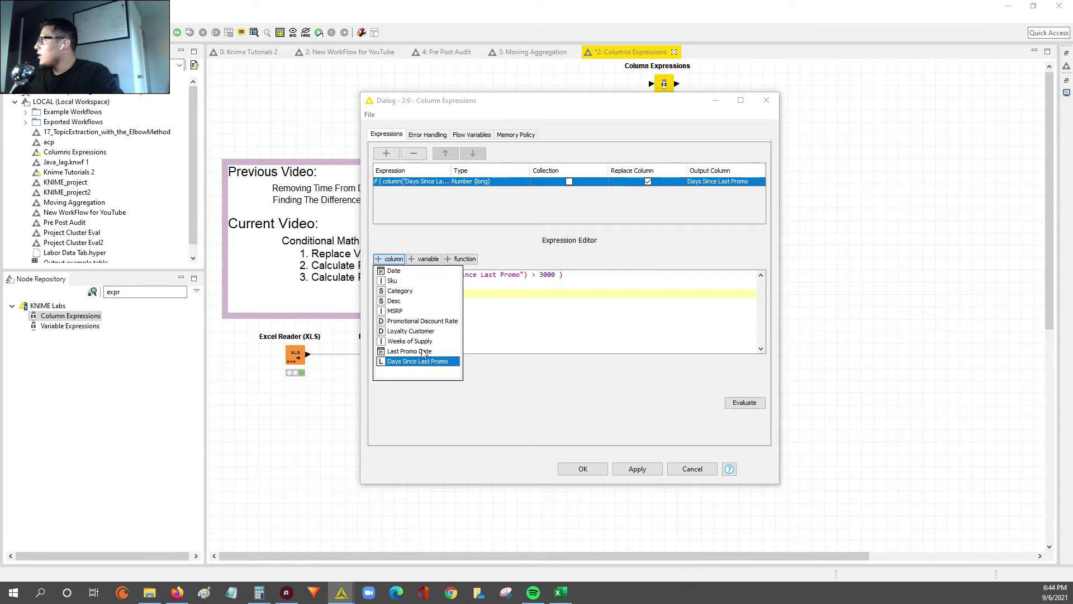
{"action": "left_click", "coordinate": [417, 361]}
{"action": "type", "text": "}"}
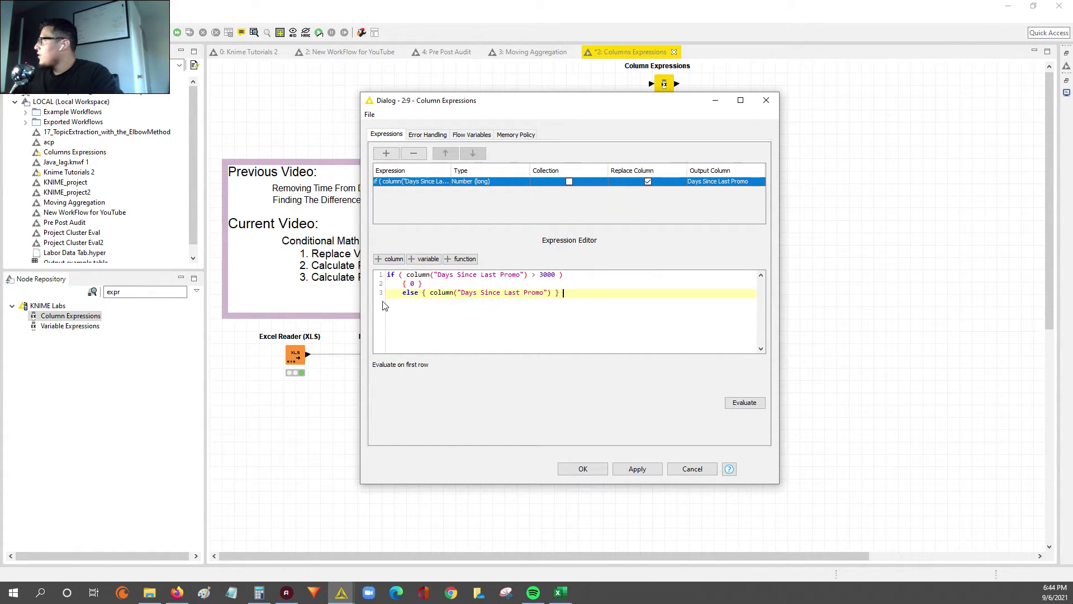
{"action": "left_click", "coordinate": [391, 277]}
{"action": "left_click_drag", "start_coordinate": [559, 294], "coordinate": [382, 293]}
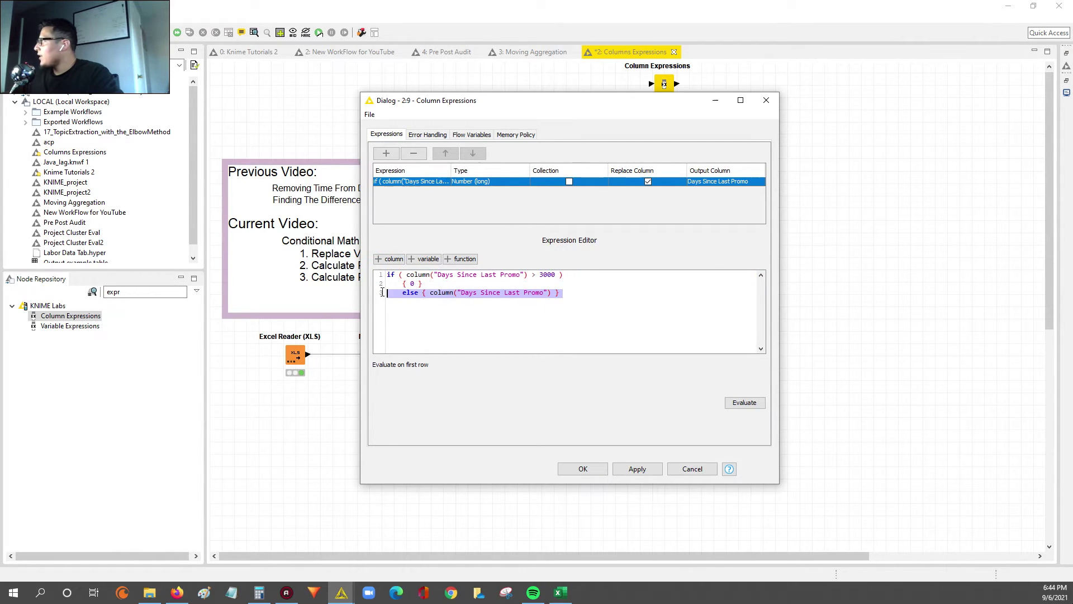
{"action": "left_click", "coordinate": [562, 294]}
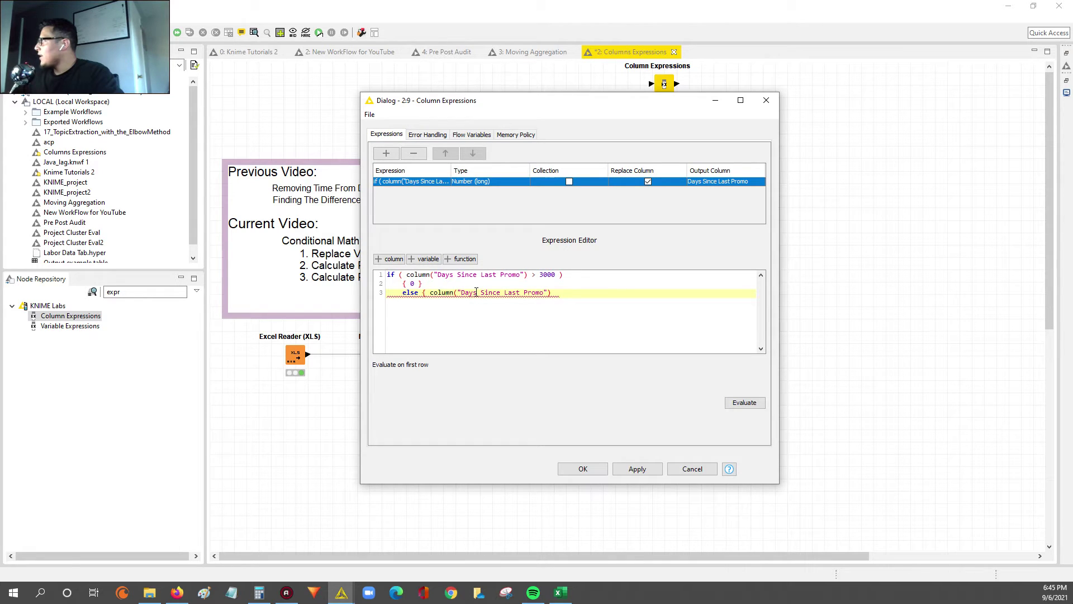
- Add the closing brace to the else line and review the full if/else expression with its 3000 threshold
{"action": "mouse_move", "coordinate": [476, 292]}
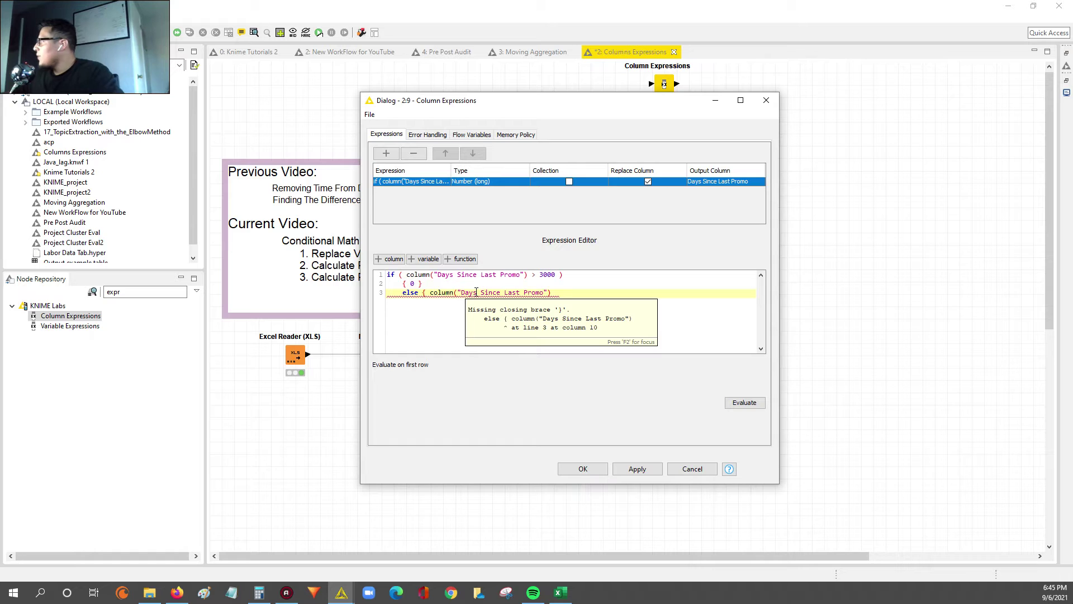
{"action": "left_click", "coordinate": [591, 306]}
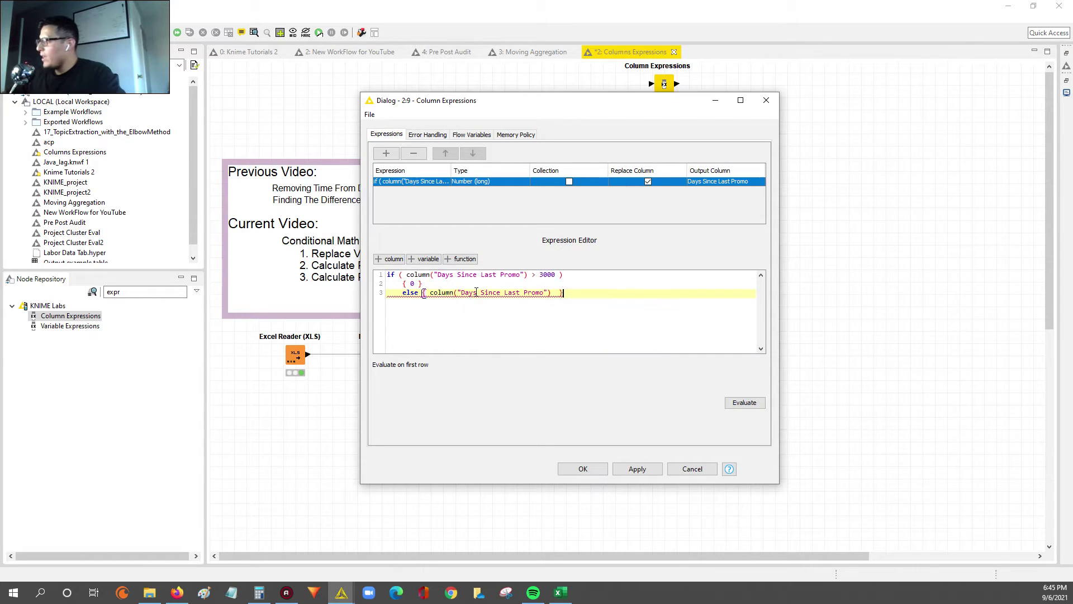
{"action": "type", "text": "}"}
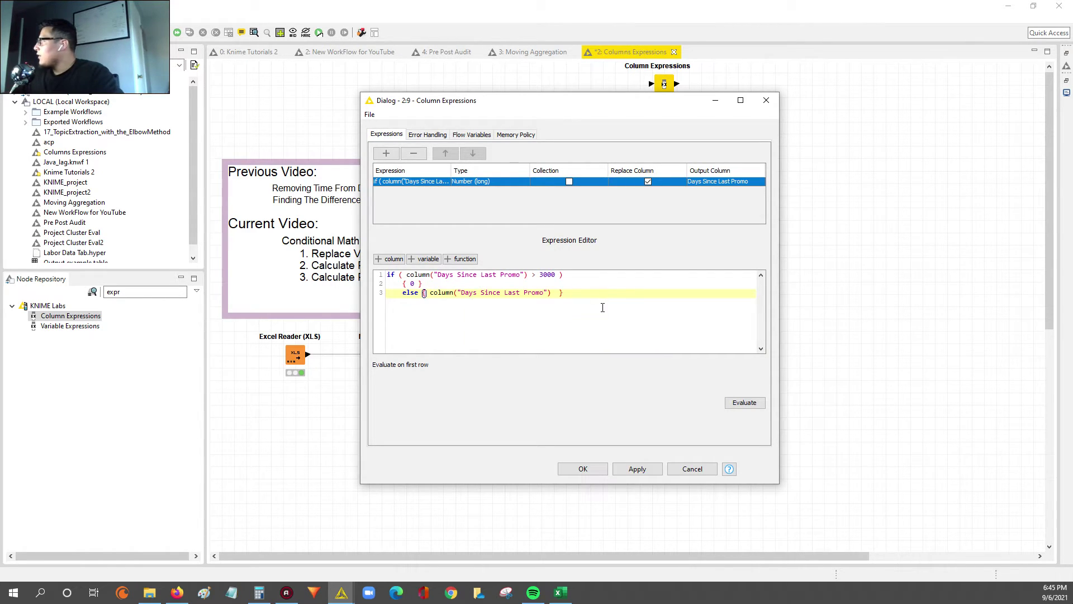
{"action": "left_click_drag", "start_coordinate": [588, 297], "coordinate": [371, 276]}
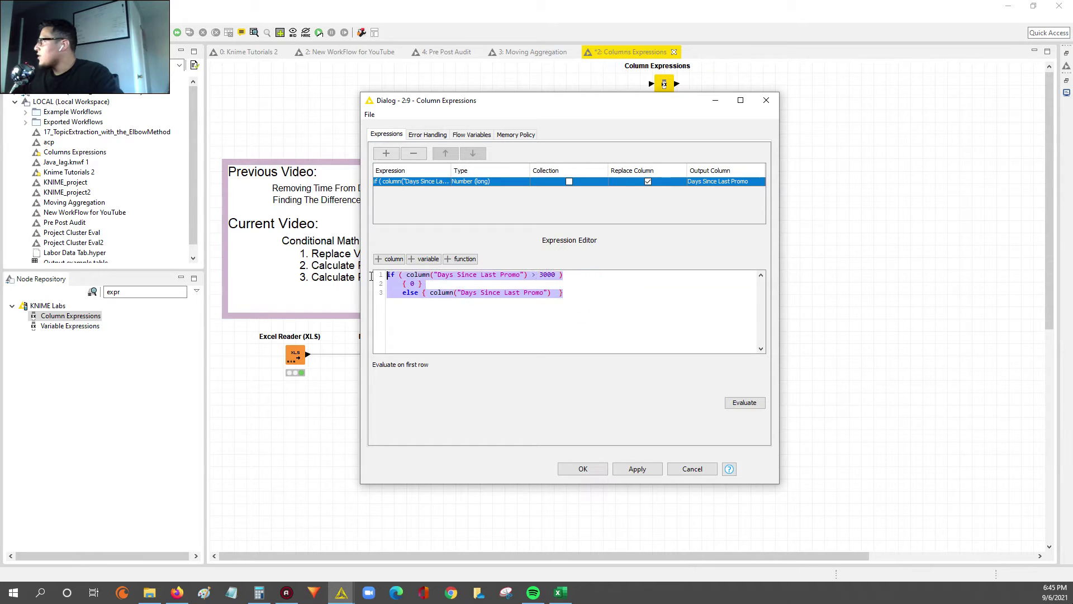
{"action": "left_click", "coordinate": [430, 302]}
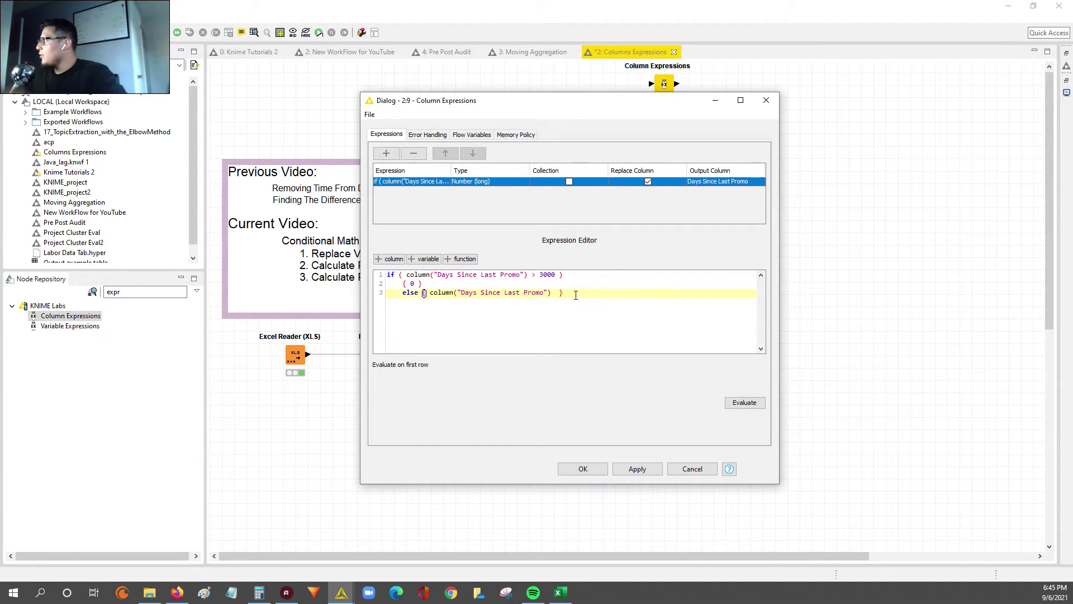
{"action": "left_click_drag", "start_coordinate": [576, 293], "coordinate": [353, 270]}
{"action": "left_click", "coordinate": [607, 291]}
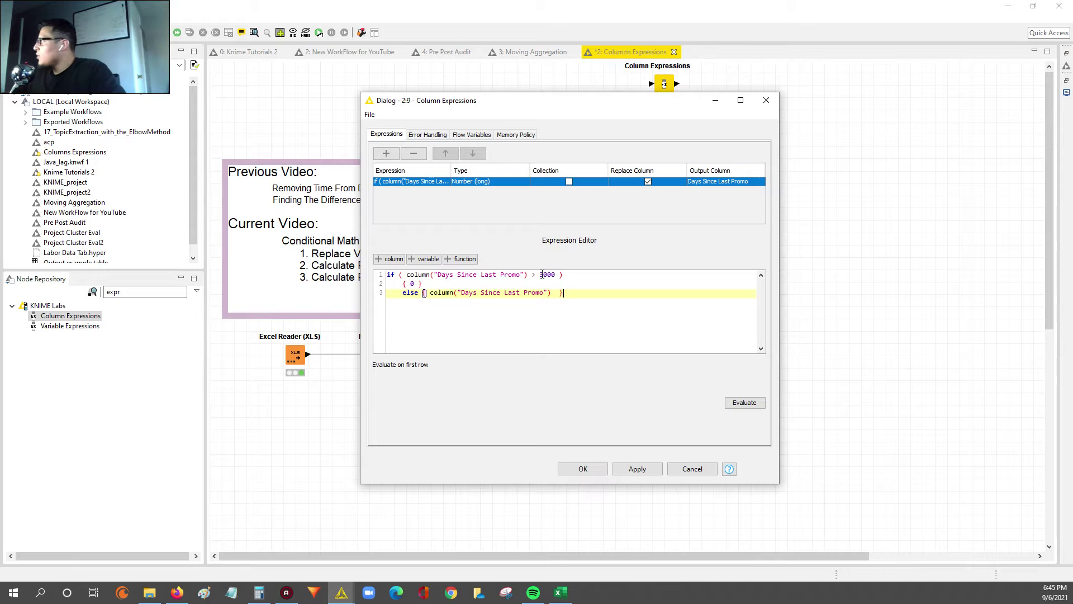
{"action": "left_click_drag", "start_coordinate": [540, 275], "coordinate": [553, 275]}
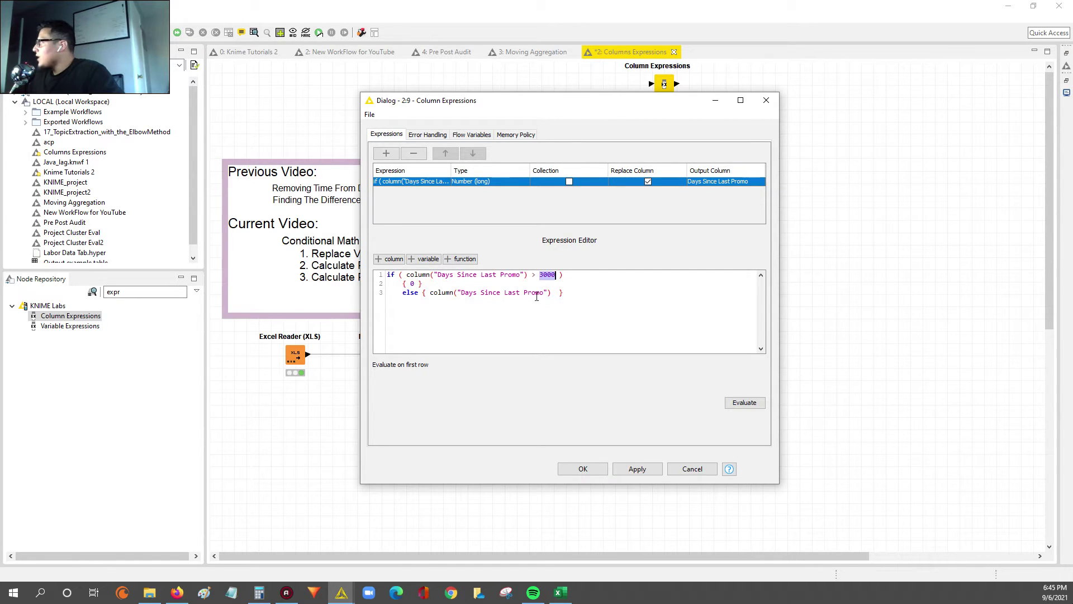
{"action": "left_click_drag", "start_coordinate": [564, 293], "coordinate": [393, 294]}
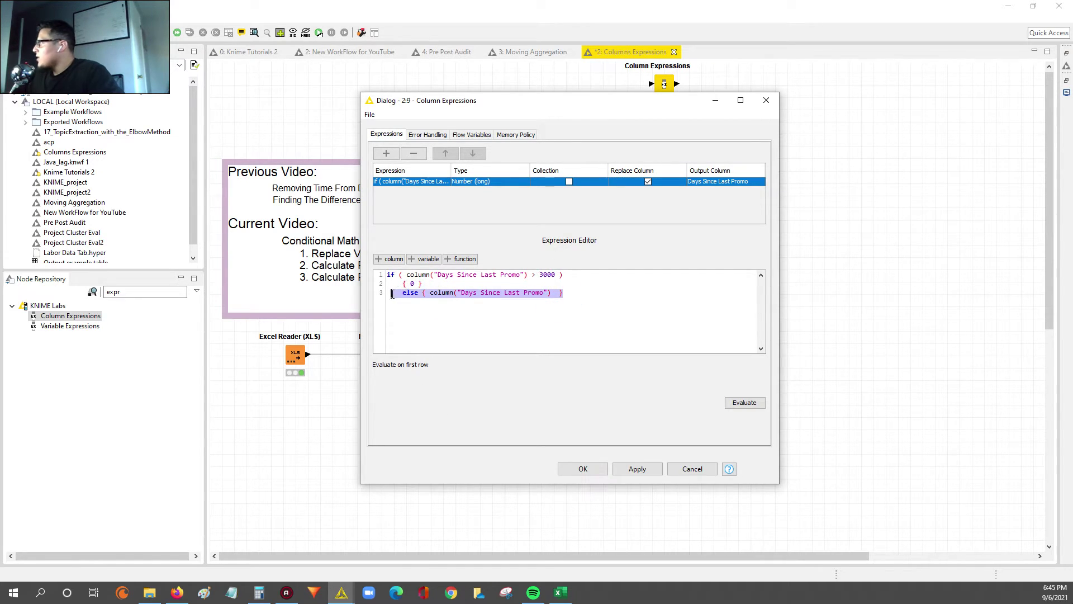
- Evaluate the expression on the first row and confirm it returns 65
{"action": "left_click", "coordinate": [545, 274]}
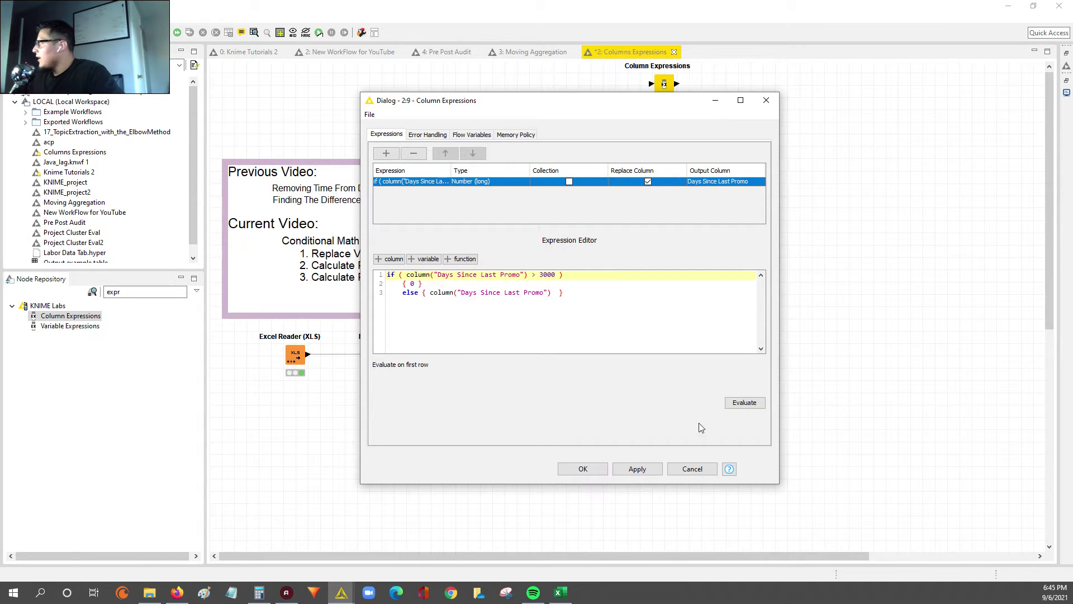
{"action": "left_click", "coordinate": [615, 311]}
{"action": "left_click", "coordinate": [743, 402]}
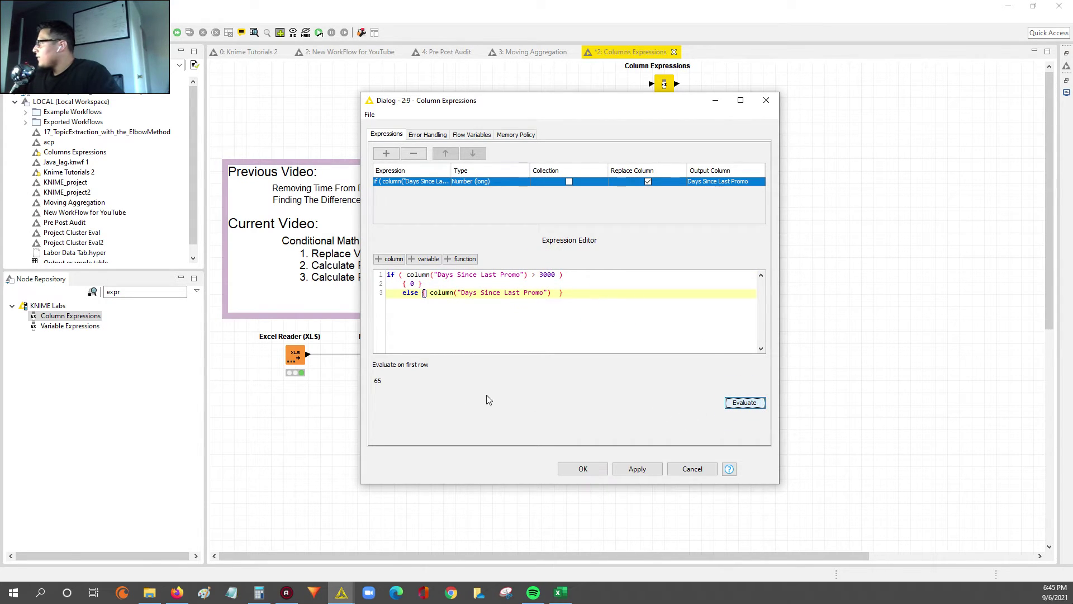
{"action": "left_click", "coordinate": [386, 385]}
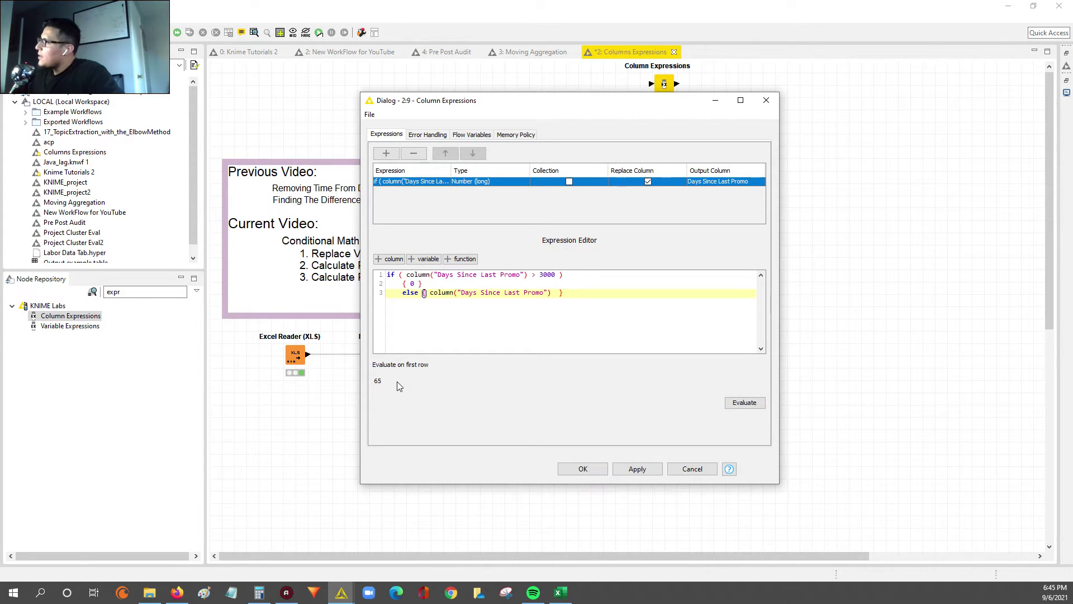
{"action": "double_click", "coordinate": [377, 381]}
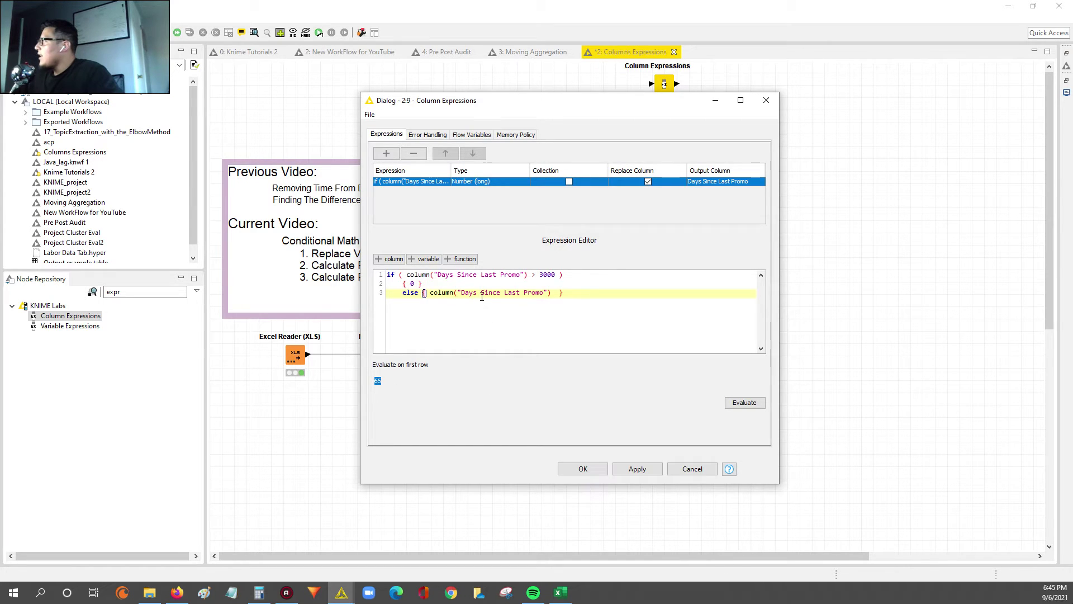
- Apply the Column Expressions settings
{"action": "left_click_drag", "start_coordinate": [482, 296], "coordinate": [543, 292]}
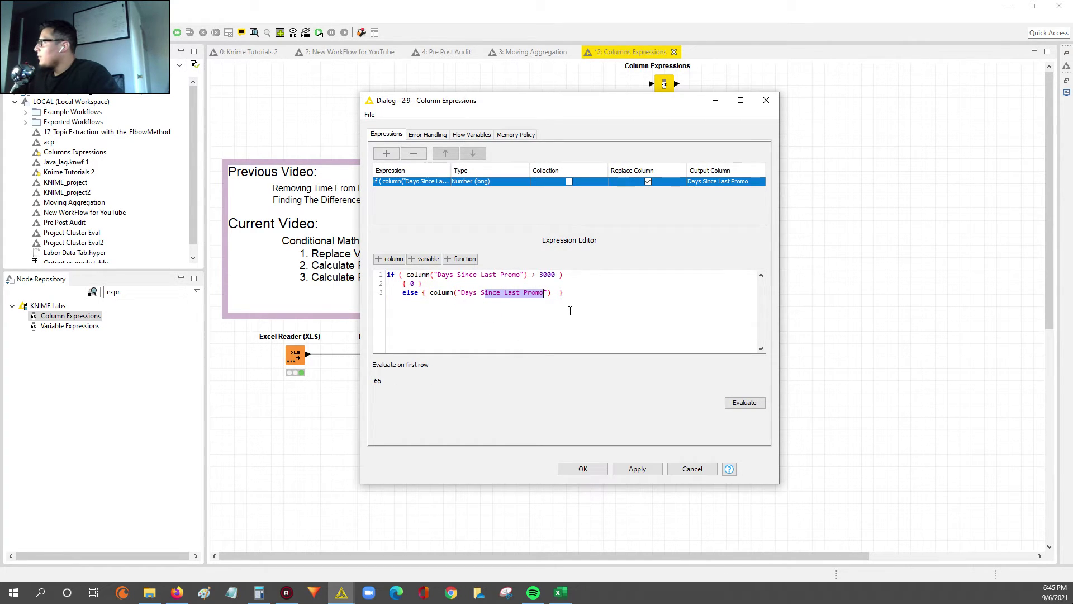
{"action": "left_click", "coordinate": [566, 294]}
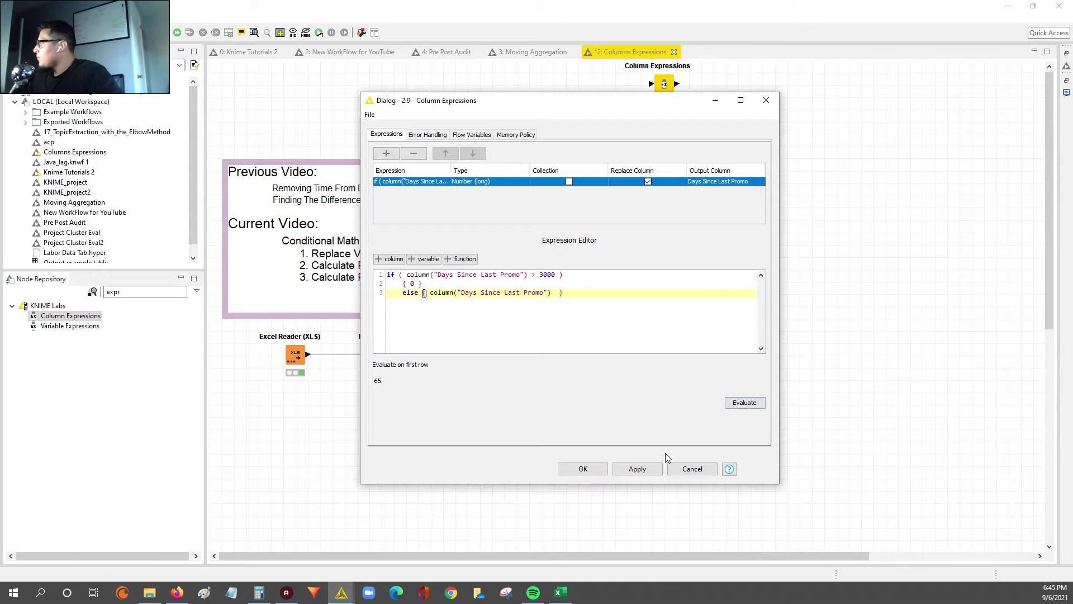
{"action": "left_click", "coordinate": [636, 469]}
{"action": "left_click_drag", "start_coordinate": [565, 293], "coordinate": [340, 278]}
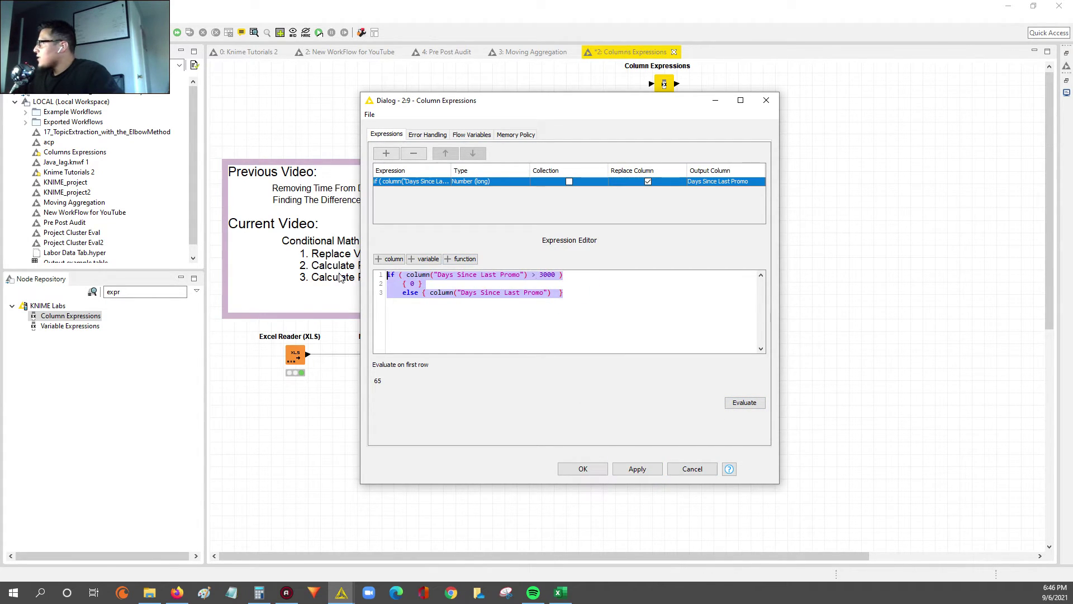
{"action": "left_click", "coordinate": [633, 274]}
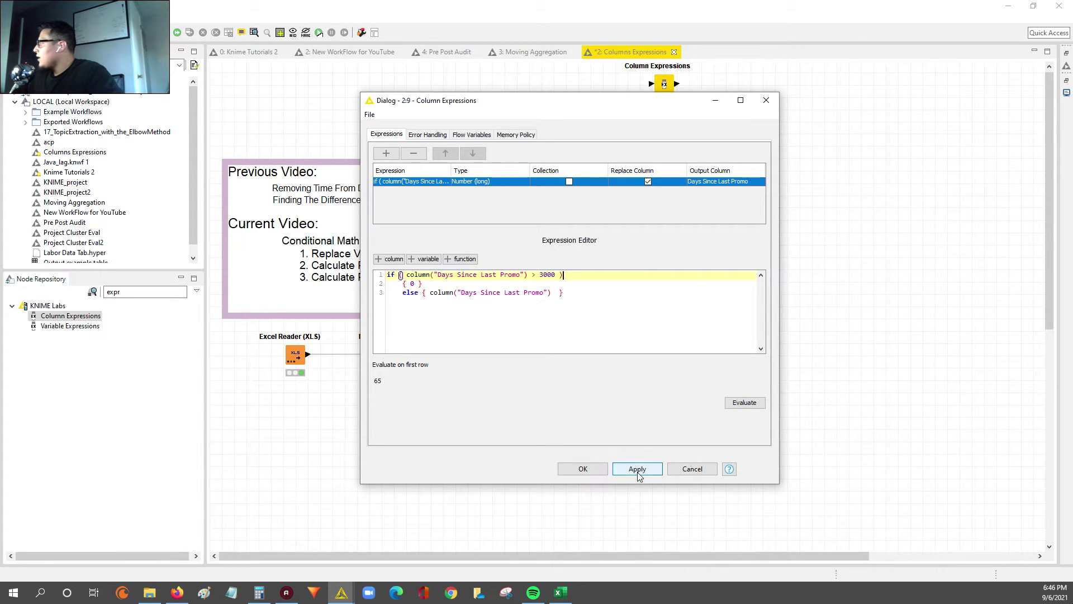
- Confirm the dialog with OK and execute the Column Expressions node
{"action": "left_click", "coordinate": [582, 468]}
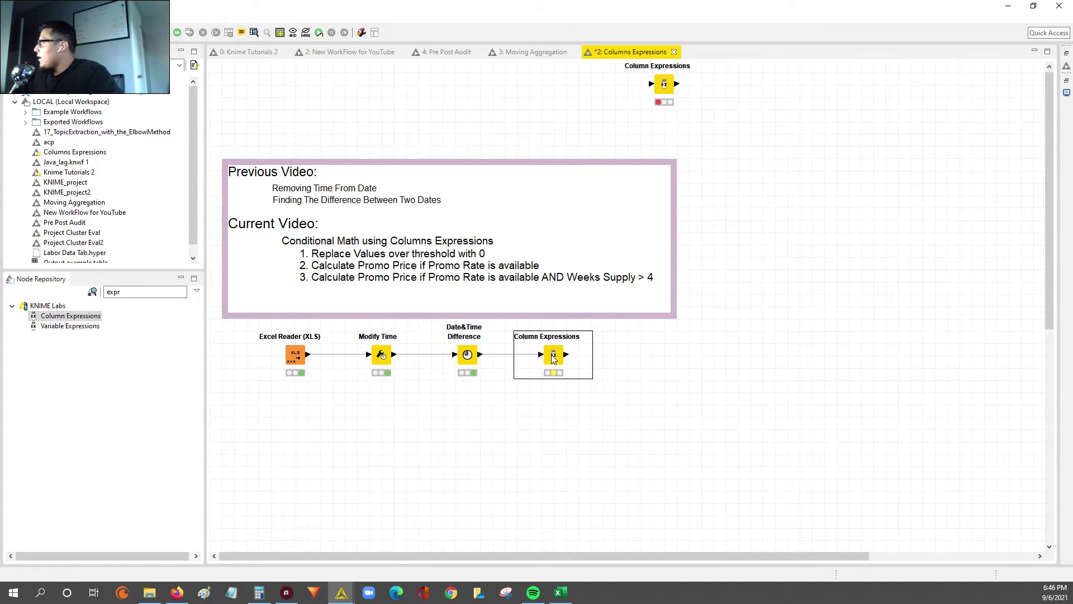
{"action": "right_click", "coordinate": [553, 358]}
{"action": "left_click", "coordinate": [582, 110]}
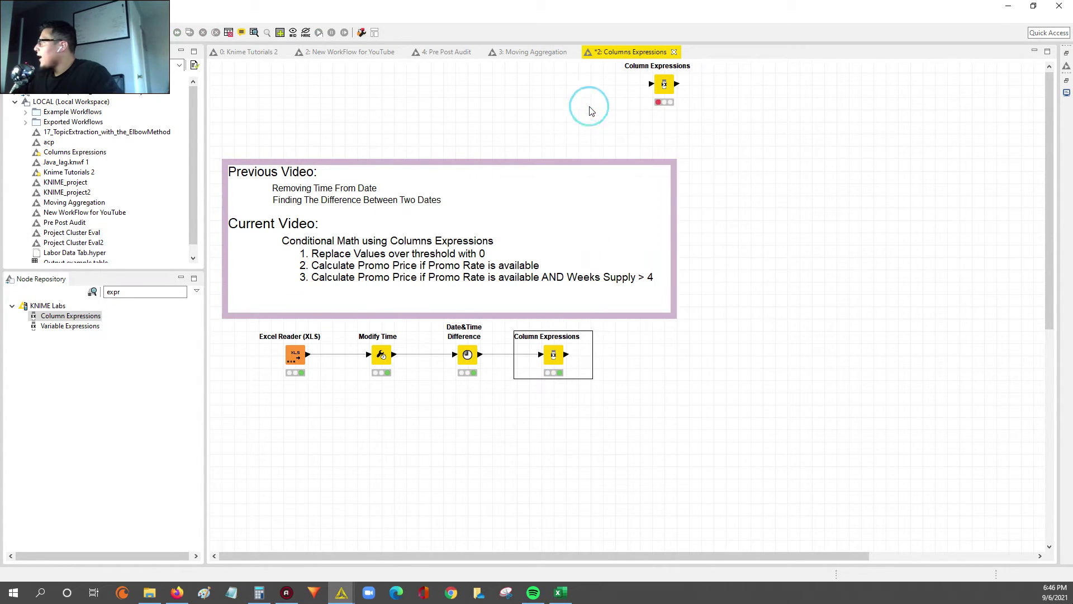
- Open the Date&Time Difference output table and inspect Row0's Days Since Last Promo value 65
{"action": "left_click", "coordinate": [470, 360]}
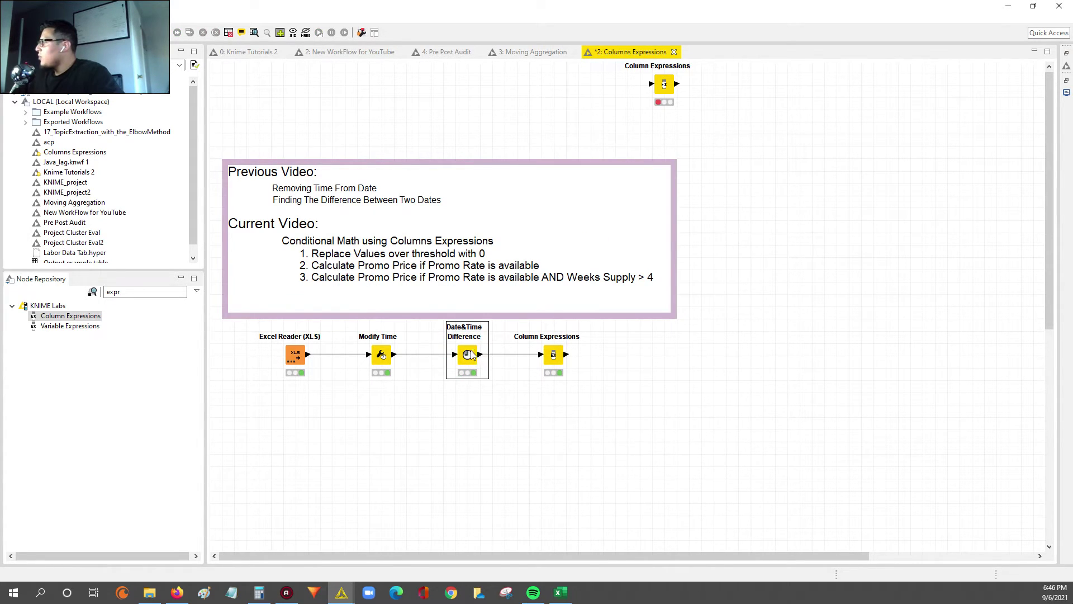
{"action": "right_click", "coordinate": [474, 358]}
{"action": "left_click", "coordinate": [520, 343]}
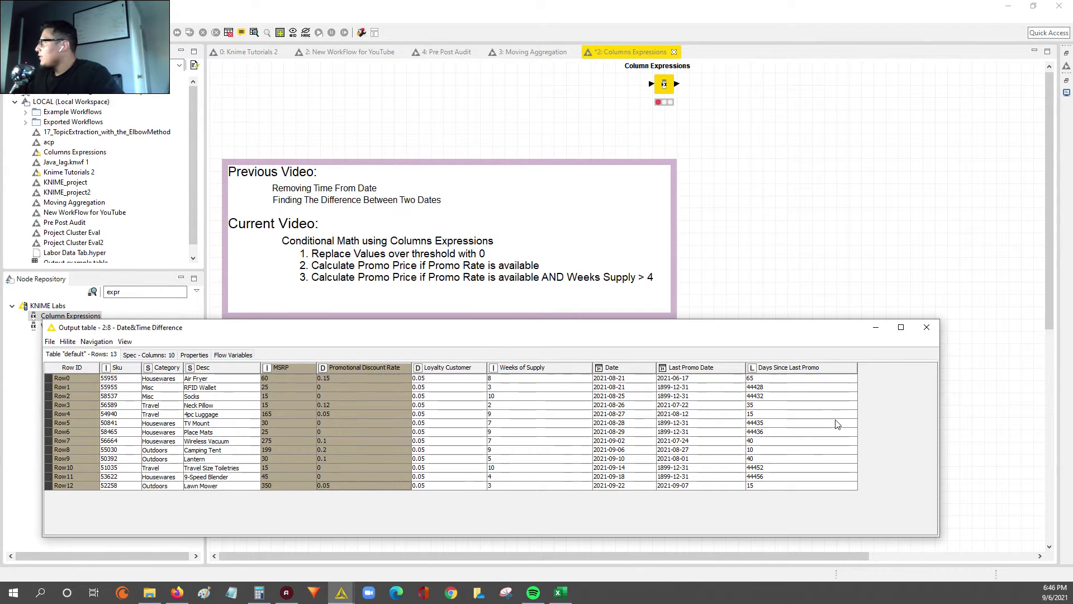
{"action": "left_click", "coordinate": [767, 387]}
{"action": "left_click", "coordinate": [762, 379]}
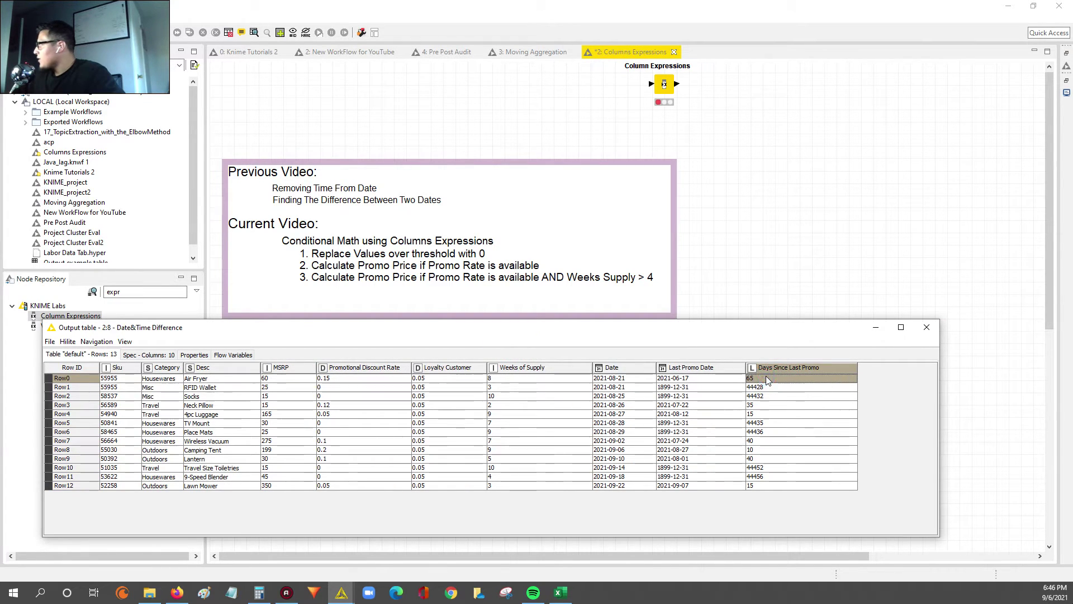
{"action": "left_click_drag", "start_coordinate": [674, 382], "coordinate": [73, 380]}
{"action": "left_click", "coordinate": [782, 379]}
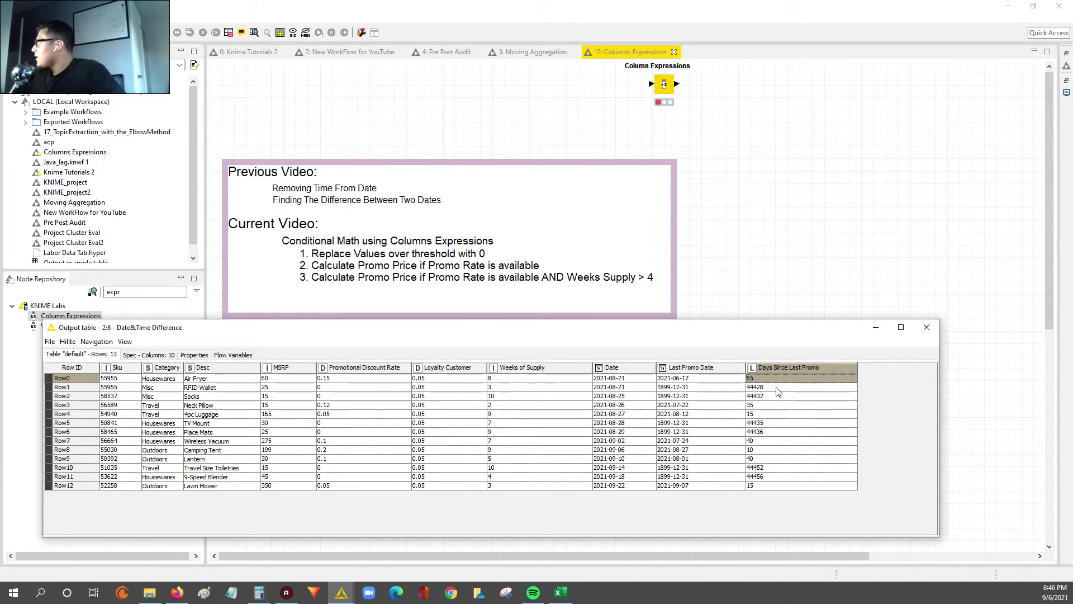
- Mark the huge day counts 44428, 44432, 44435, 44436 and their 1899-12-31 last promo dates
{"action": "left_click", "coordinate": [781, 387]}
{"action": "left_click", "coordinate": [774, 396], "text": "ctrl"}
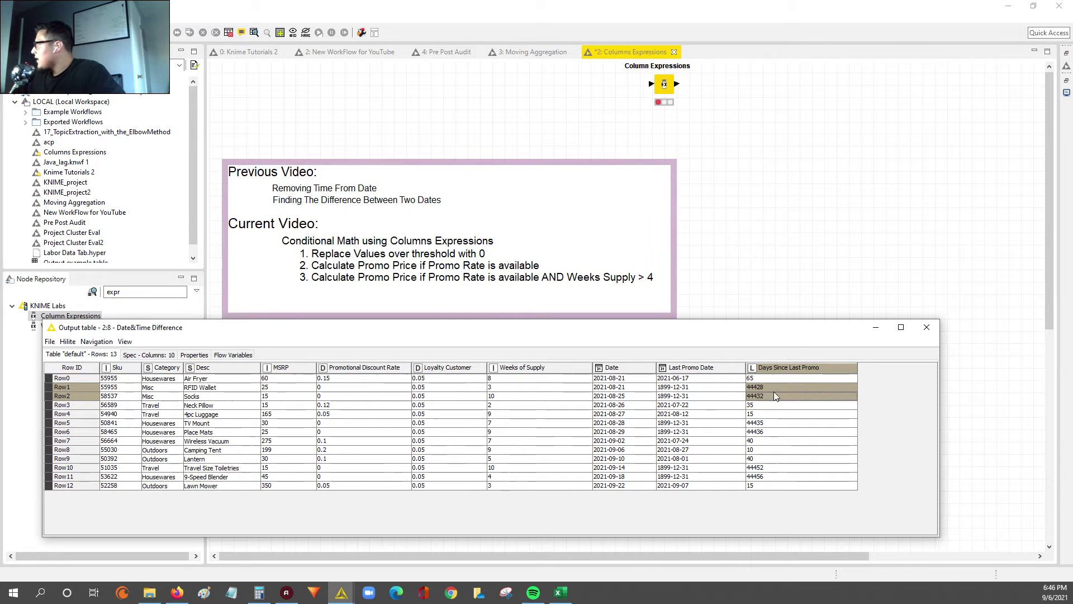
{"action": "left_click", "coordinate": [764, 422], "text": "ctrl"}
{"action": "left_click", "coordinate": [765, 431], "text": "ctrl"}
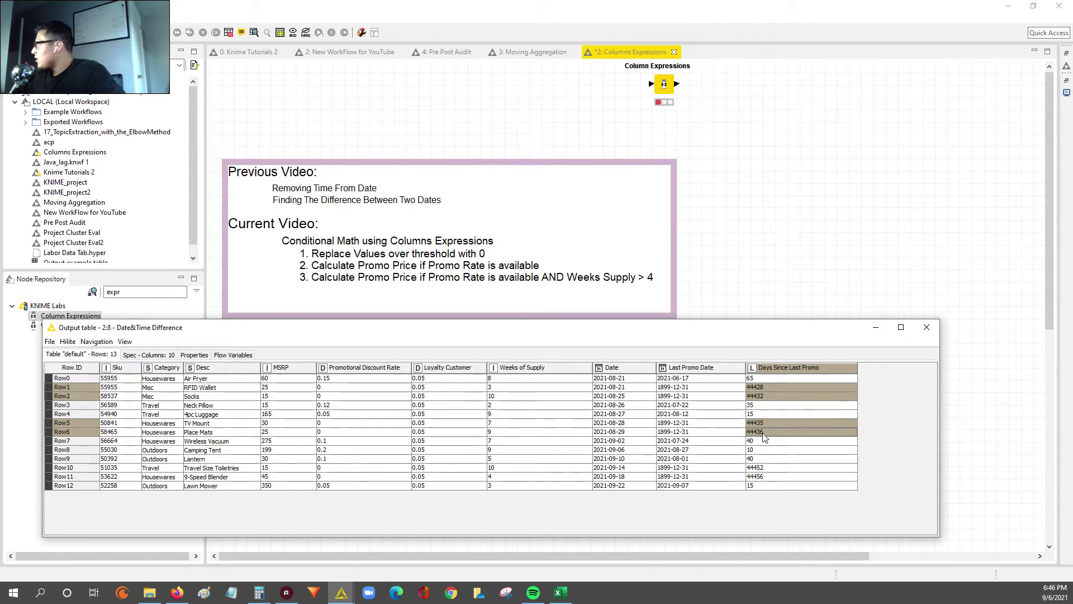
{"action": "left_click", "coordinate": [674, 423]}
{"action": "left_click", "coordinate": [675, 433], "text": "ctrl"}
{"action": "left_click", "coordinate": [676, 424]}
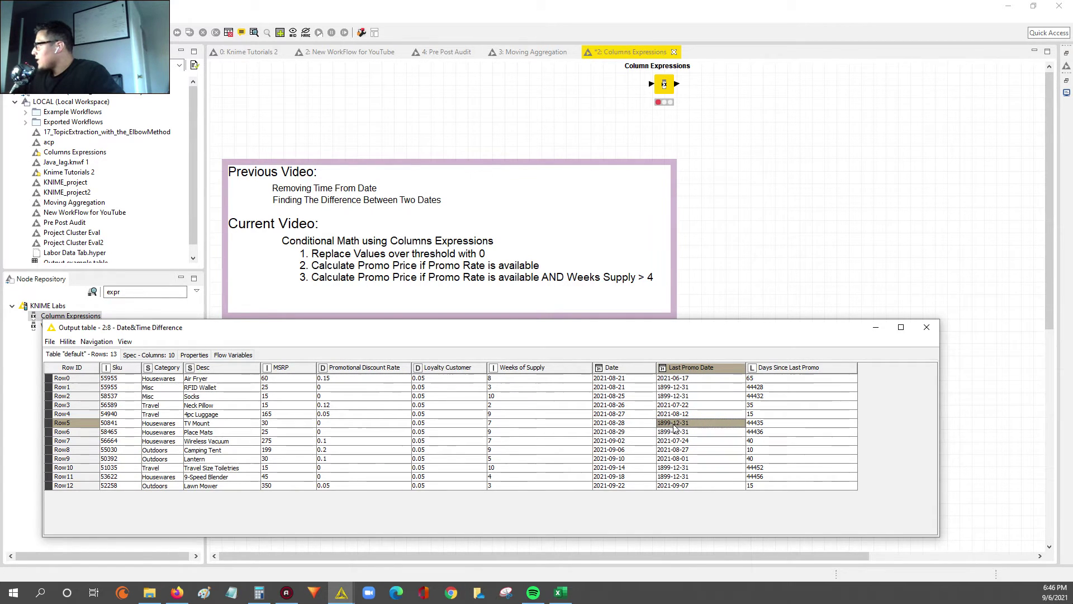
- Select the large day counts in Rows 1, 2, 5, 6, 10 and 11, up to 44456
{"action": "left_click", "coordinate": [770, 425]}
{"action": "left_click_drag", "start_coordinate": [772, 424], "coordinate": [771, 430]}
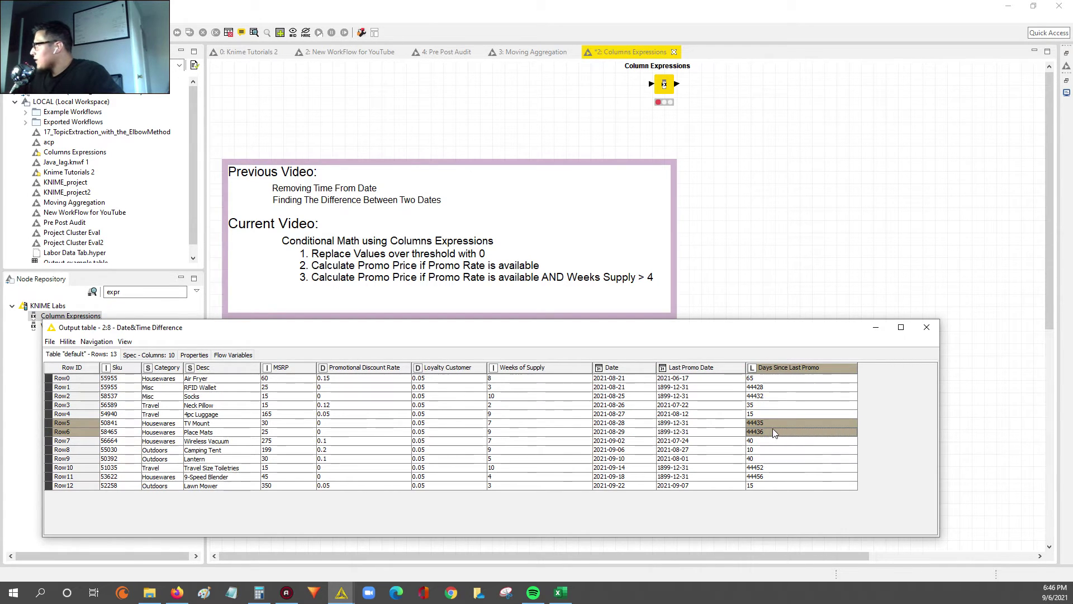
{"action": "left_click_drag", "start_coordinate": [632, 423], "coordinate": [673, 424]}
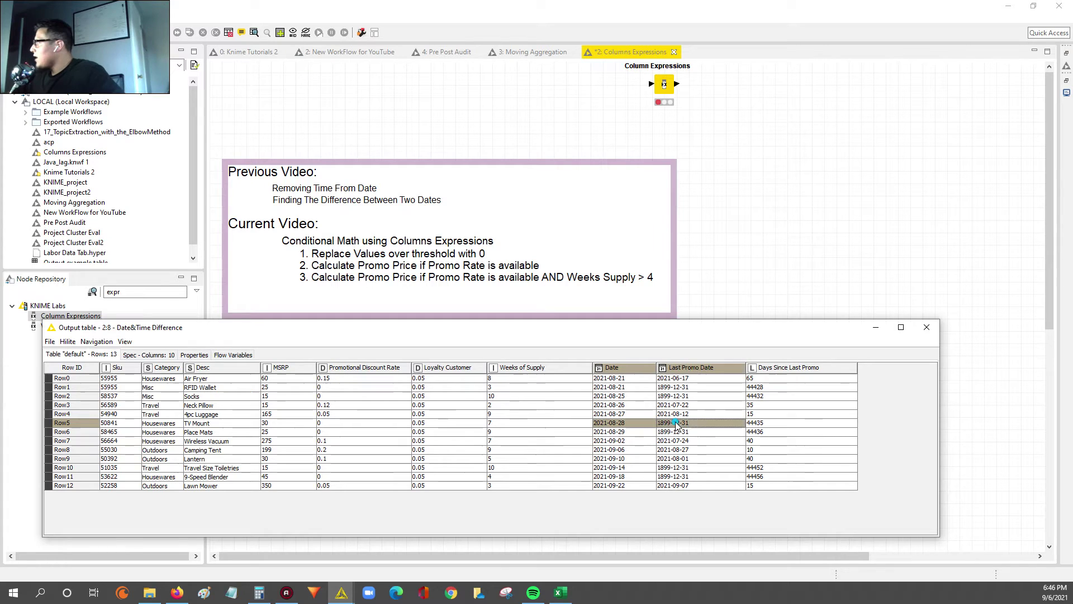
{"action": "left_click", "coordinate": [767, 425]}
{"action": "left_click_drag", "start_coordinate": [767, 426], "coordinate": [769, 434]}
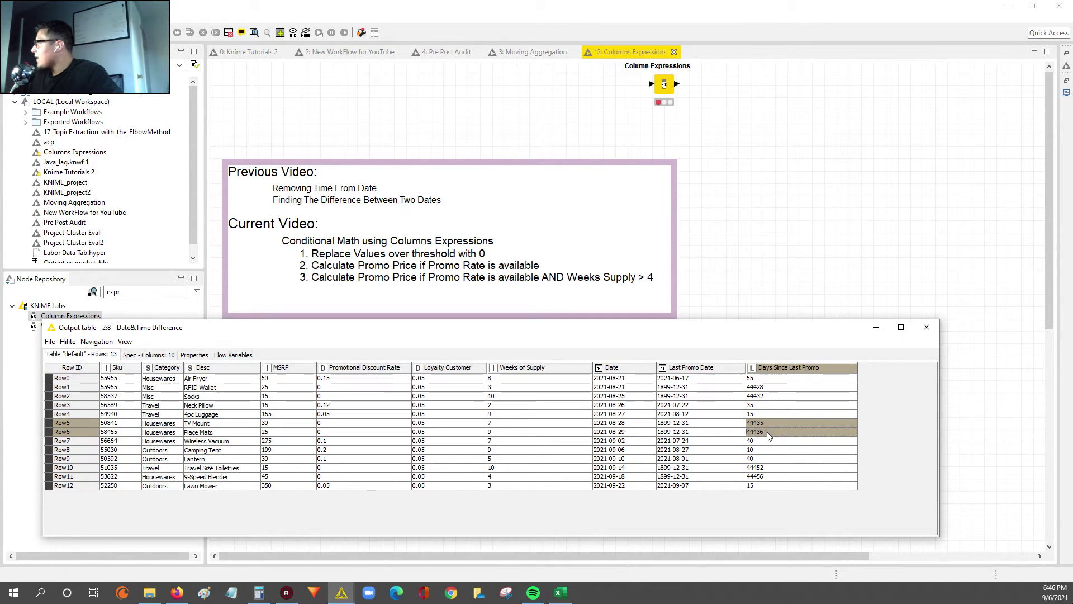
{"action": "left_click_drag", "start_coordinate": [762, 390], "coordinate": [764, 398]}
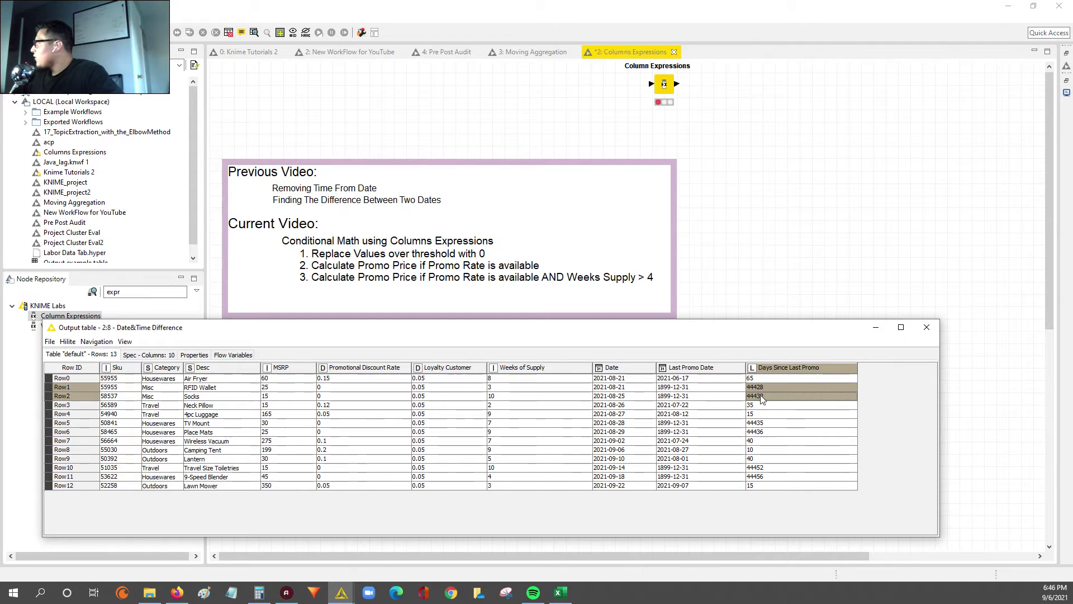
{"action": "left_click", "coordinate": [769, 423], "text": "ctrl"}
{"action": "left_click", "coordinate": [770, 432], "text": "ctrl"}
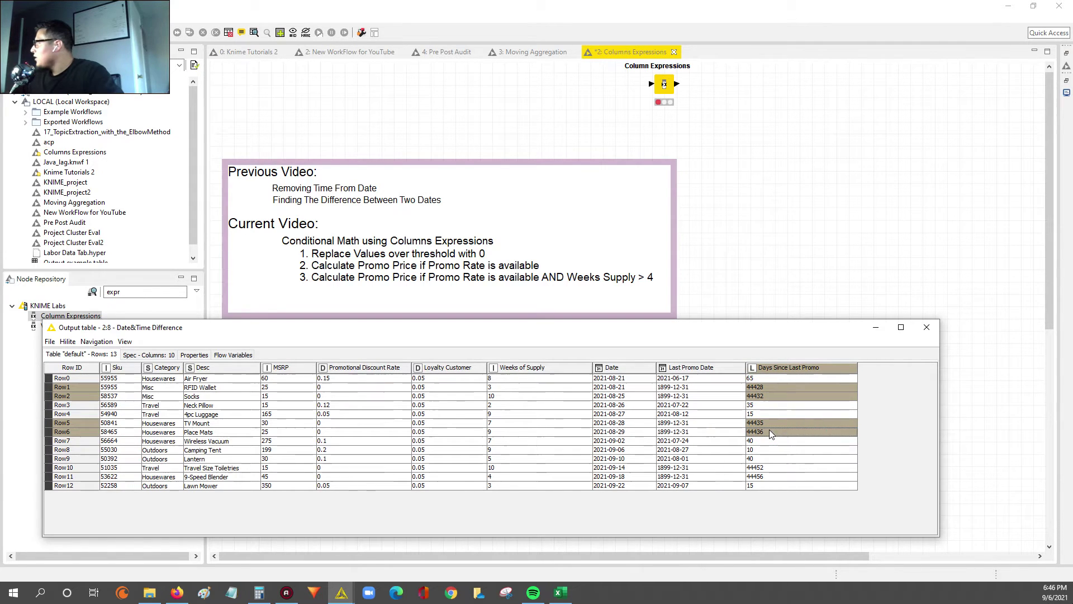
{"action": "left_click", "coordinate": [768, 468], "text": "ctrl"}
{"action": "left_click", "coordinate": [768, 476], "text": "ctrl"}
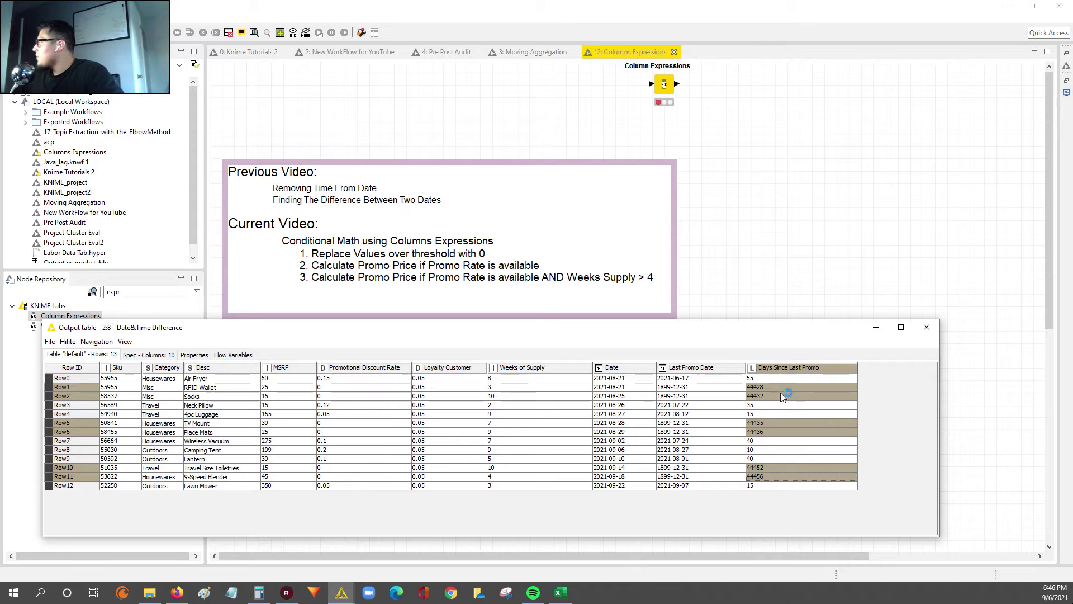
- Open the Column Expressions output table and shrink its window to reveal the workflow
{"action": "left_click", "coordinate": [754, 279]}
{"action": "right_click", "coordinate": [552, 358]}
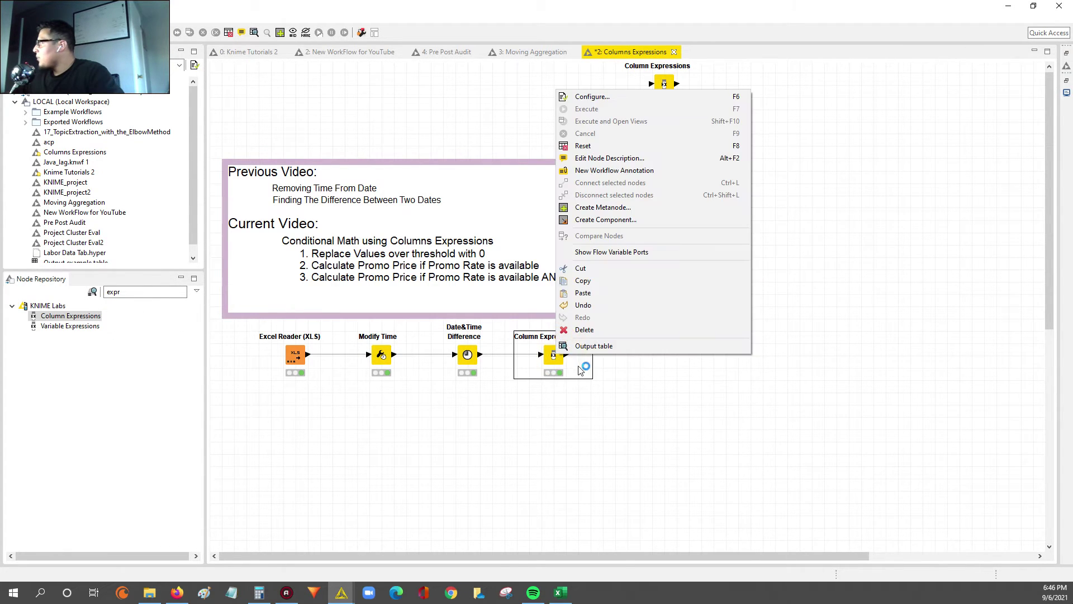
{"action": "left_click", "coordinate": [593, 346]}
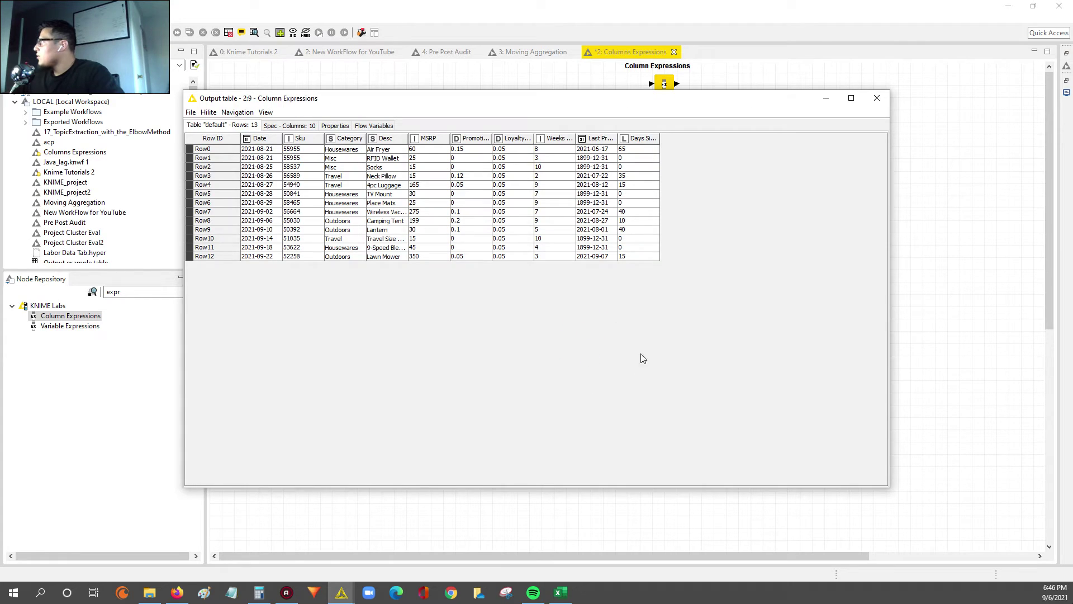
{"action": "left_click_drag", "start_coordinate": [889, 486], "coordinate": [841, 304]}
- Select Rows 0, 1, 2, 5, 6, 10 and 11, where the large day counts are now 0
{"action": "left_click_drag", "start_coordinate": [622, 240], "coordinate": [629, 248]}
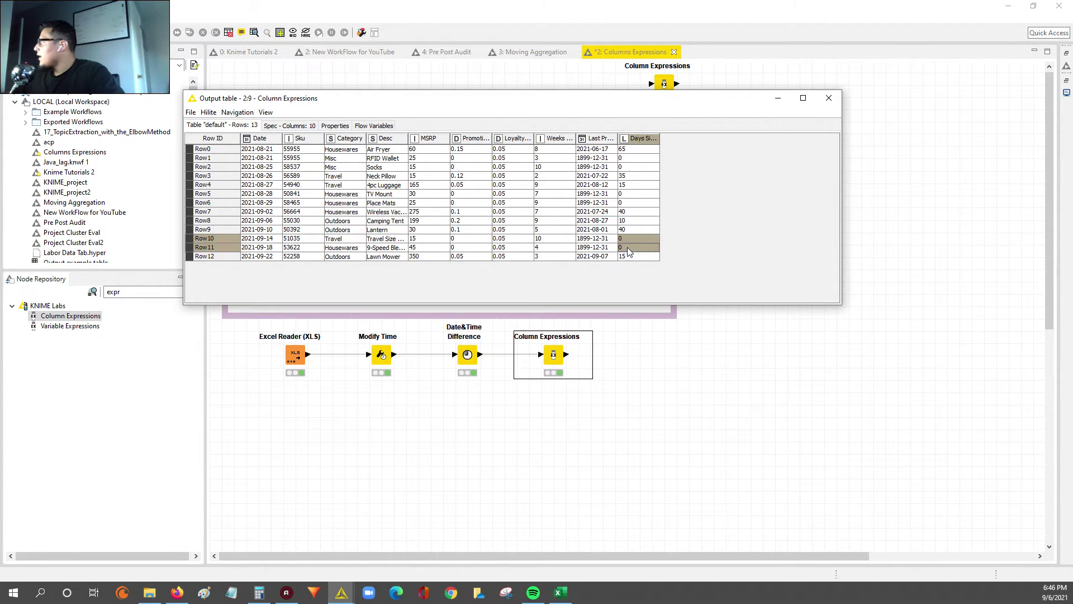
{"action": "left_click", "coordinate": [624, 202], "text": "ctrl"}
{"action": "left_click", "coordinate": [626, 194], "text": "ctrl"}
{"action": "left_click", "coordinate": [627, 167], "text": "ctrl"}
{"action": "left_click", "coordinate": [627, 158], "text": "ctrl"}
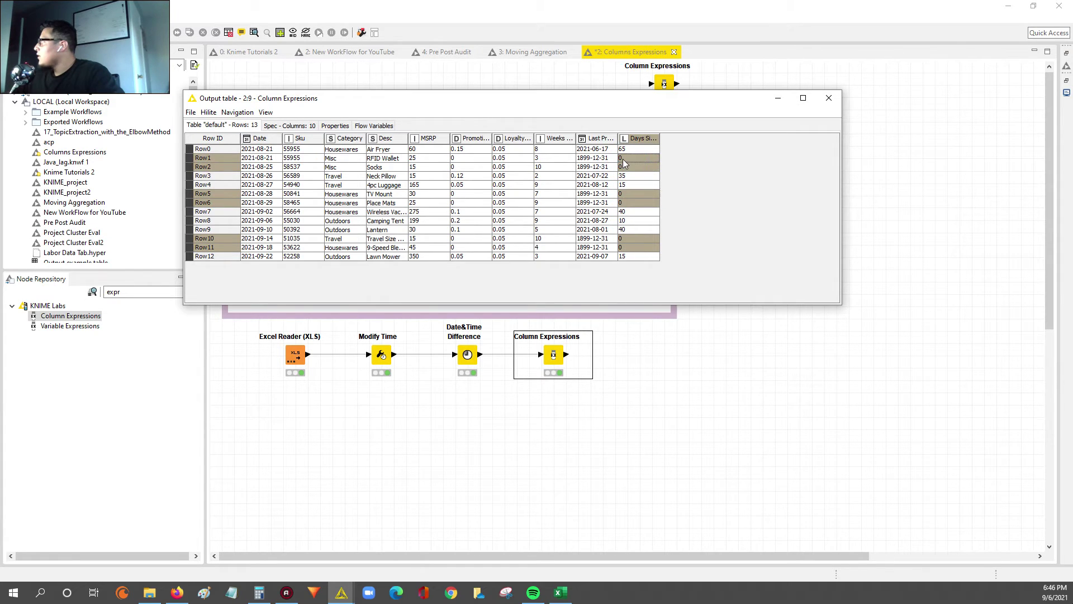
{"action": "left_click", "coordinate": [647, 149], "text": "ctrl"}
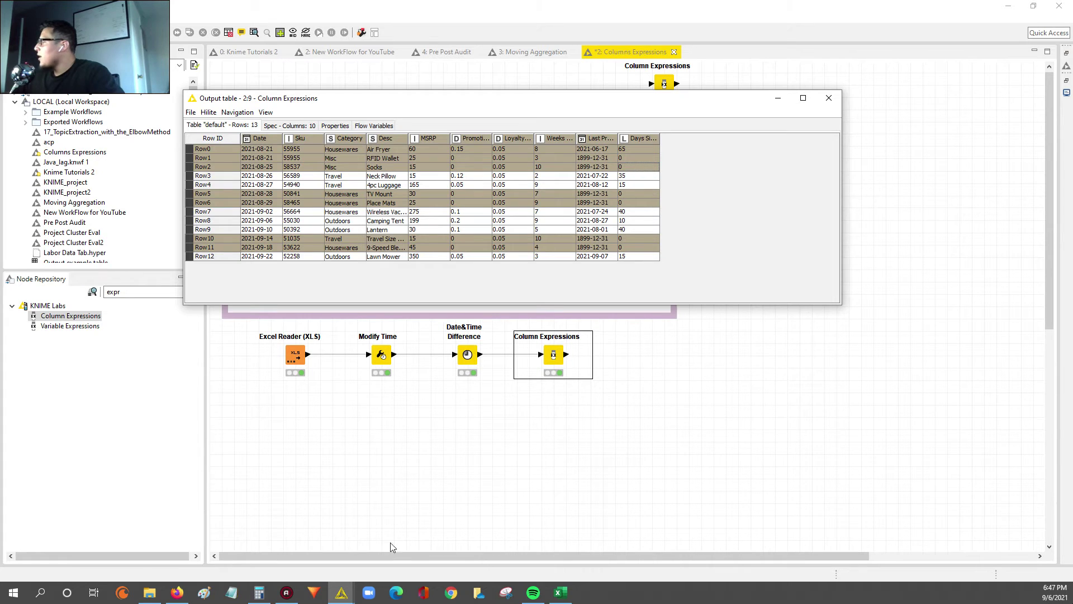
{"action": "left_click", "coordinate": [342, 592]}
- Place the Date&Time Difference output table beside the new output, resized and with a narrower Last Promo Date column
{"action": "left_click", "coordinate": [460, 548]}
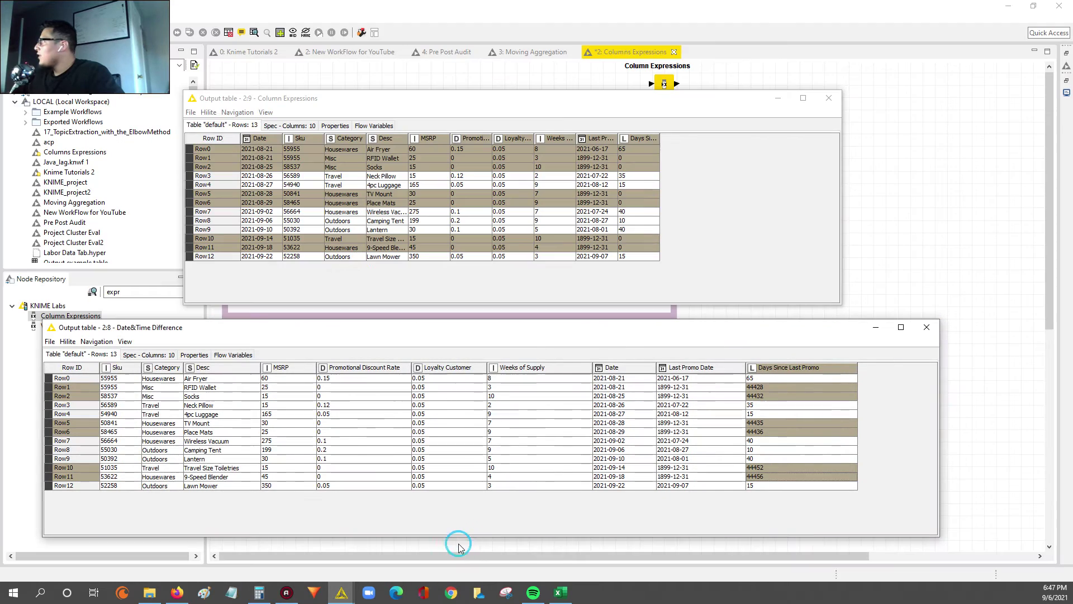
{"action": "left_click_drag", "start_coordinate": [571, 330], "coordinate": [569, 319]}
{"action": "left_click_drag", "start_coordinate": [937, 350], "coordinate": [874, 350]}
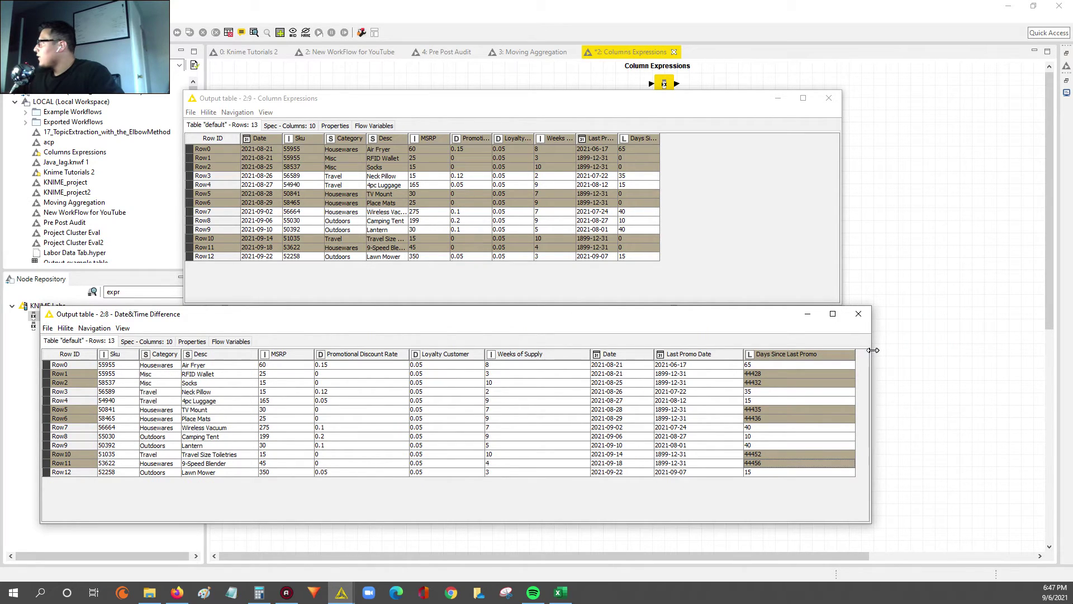
{"action": "left_click_drag", "start_coordinate": [744, 354], "coordinate": [716, 357]}
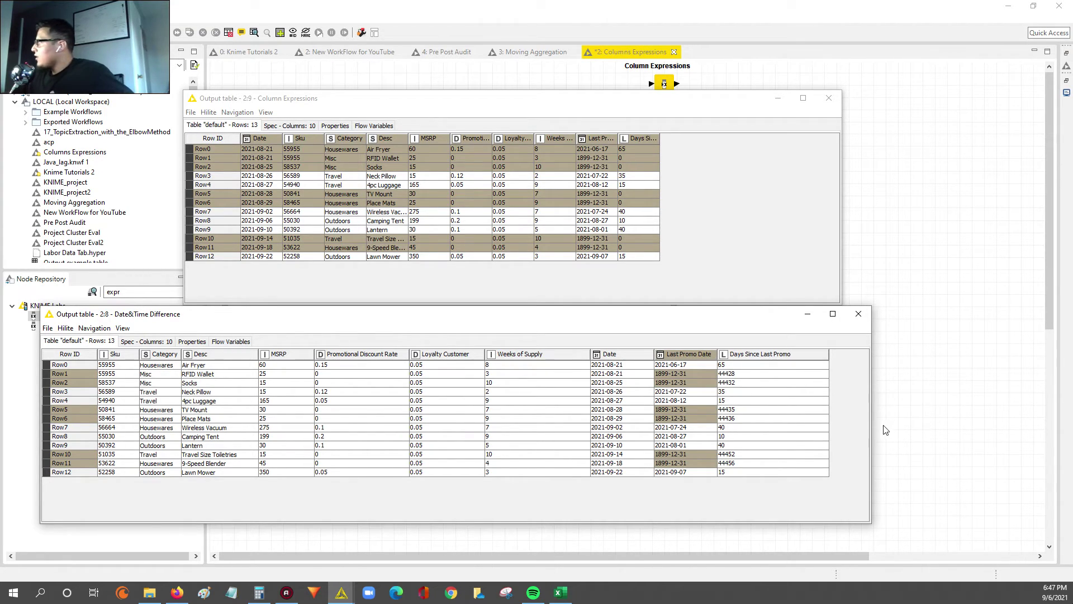
{"action": "left_click_drag", "start_coordinate": [871, 431], "coordinate": [922, 432]}
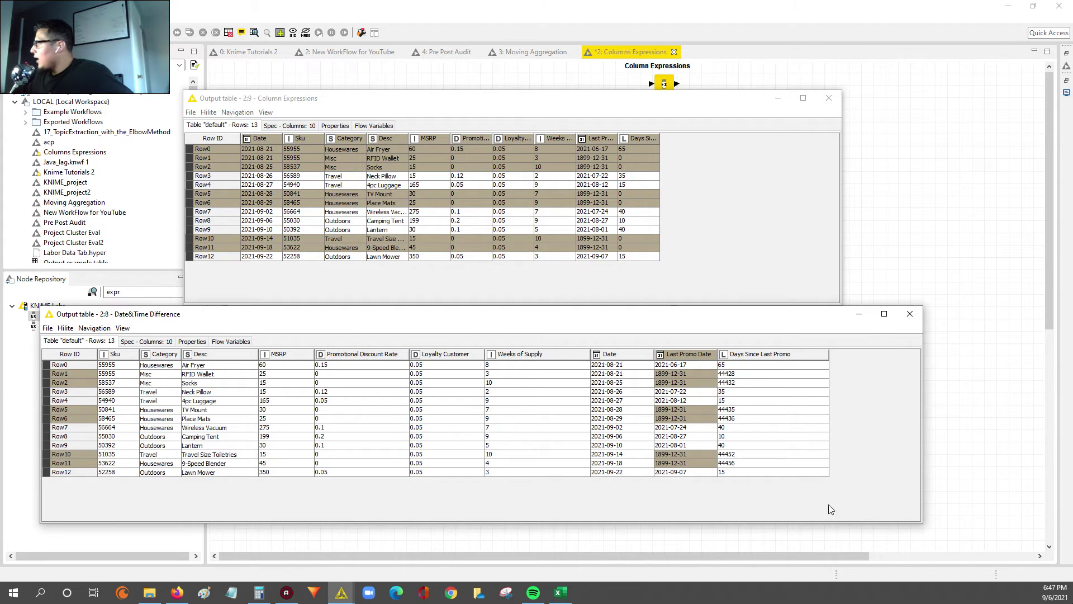
{"action": "left_click_drag", "start_coordinate": [769, 522], "coordinate": [775, 488]}
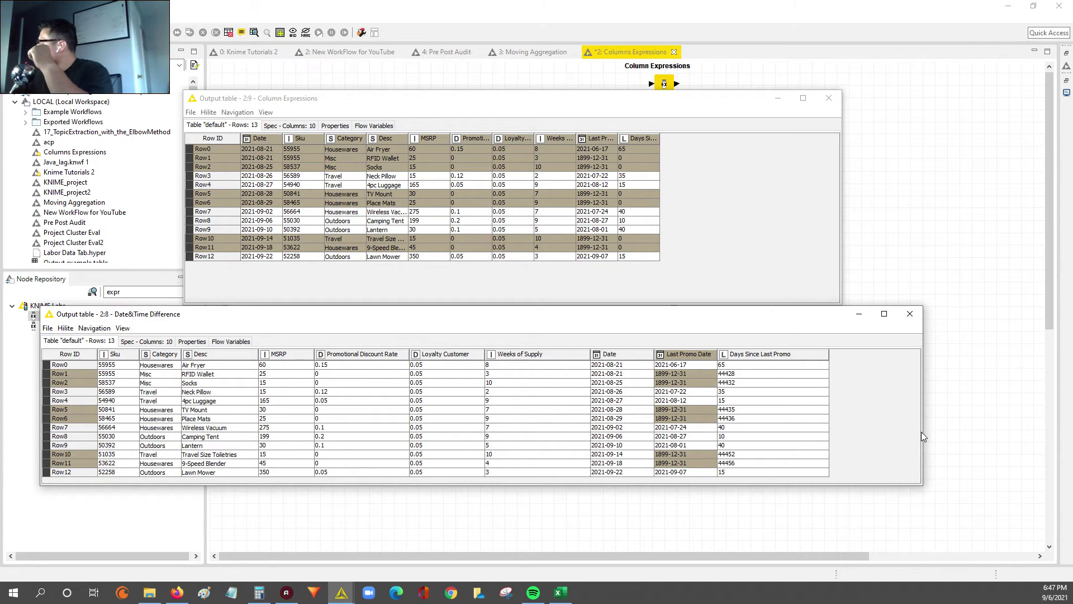
{"action": "left_click_drag", "start_coordinate": [922, 431], "coordinate": [860, 440]}
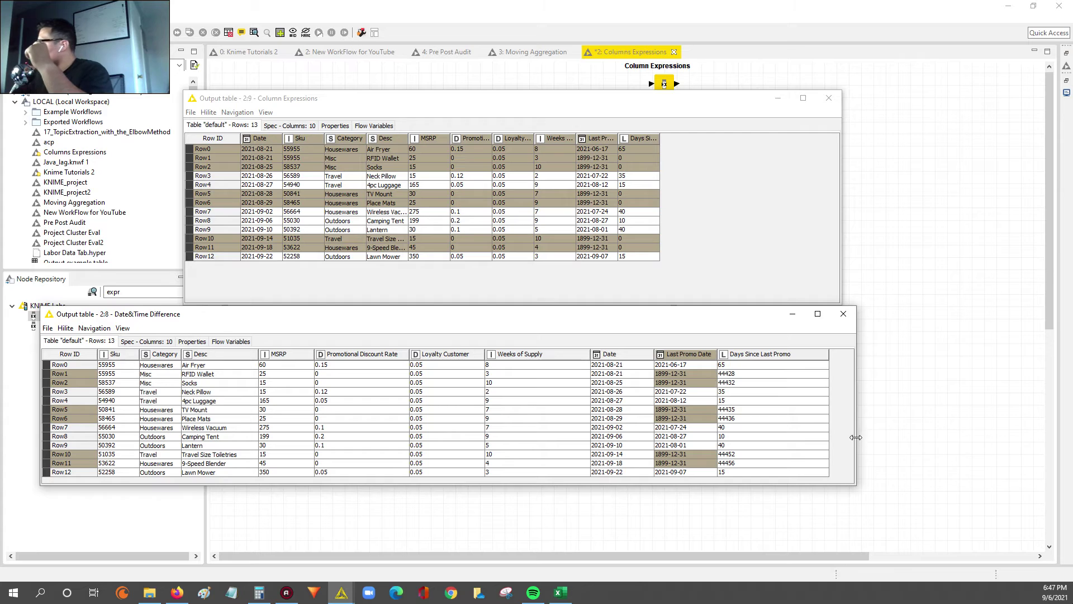
{"action": "left_click_drag", "start_coordinate": [705, 421], "coordinate": [668, 420]}
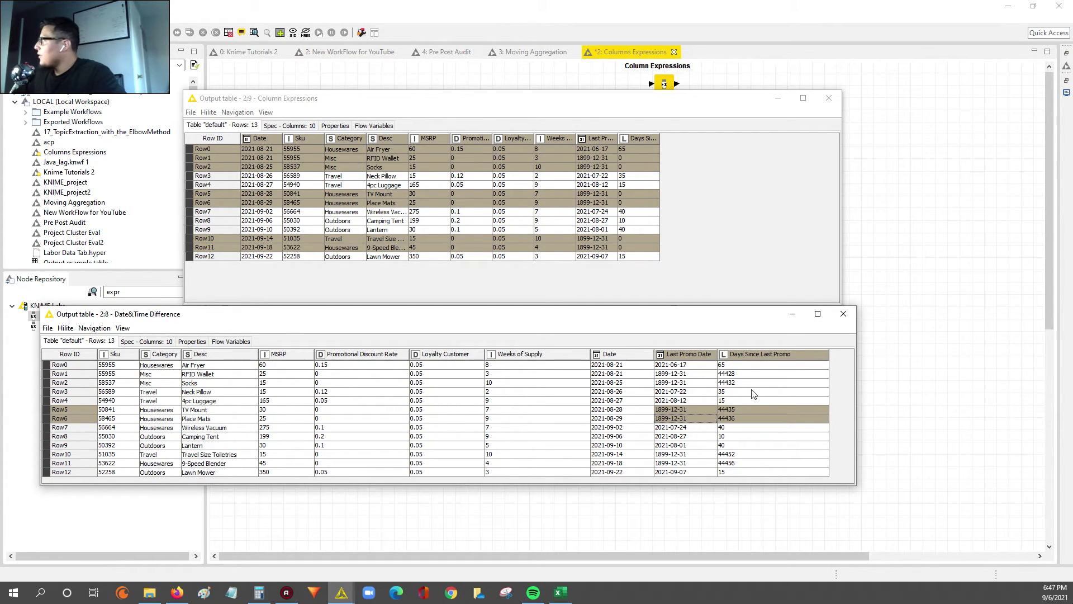
- Select the original huge day counts in Rows 1, 2, 5, 6, 10 and 11, such as 44435–44456
{"action": "left_click", "coordinate": [702, 374], "text": "ctrl"}
{"action": "left_click", "coordinate": [705, 383], "text": "ctrl"}
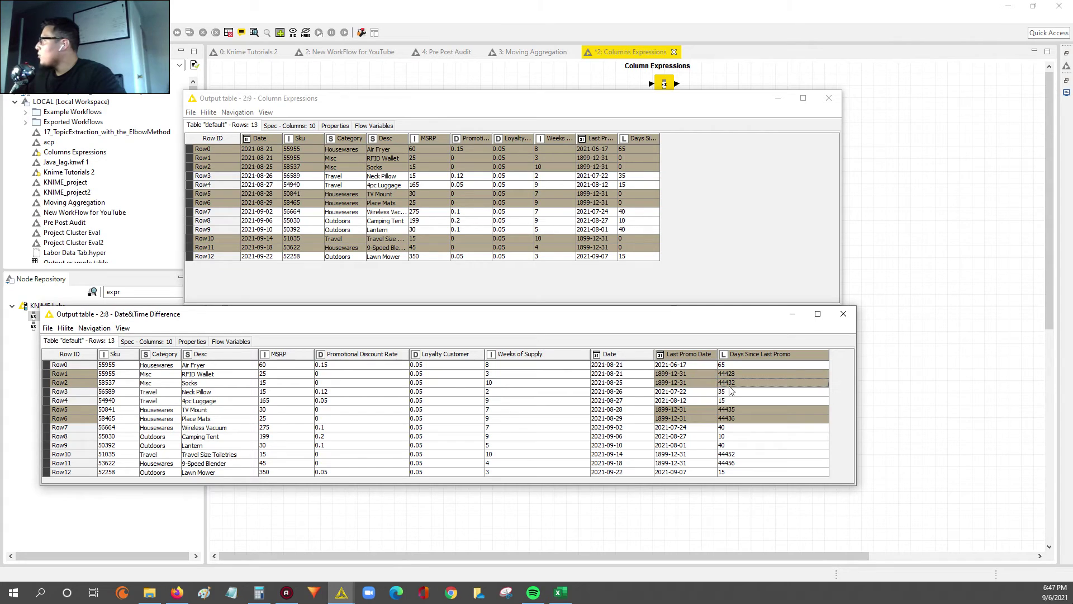
{"action": "left_click", "coordinate": [686, 454], "text": "ctrl"}
{"action": "left_click", "coordinate": [749, 463], "text": "ctrl"}
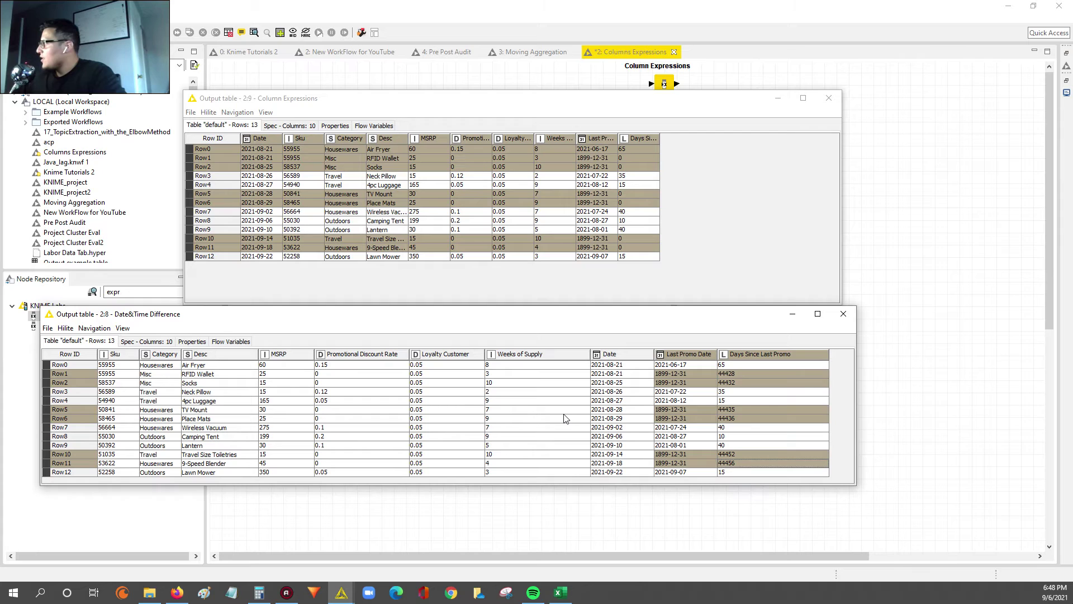
{"action": "left_click", "coordinate": [688, 454]}
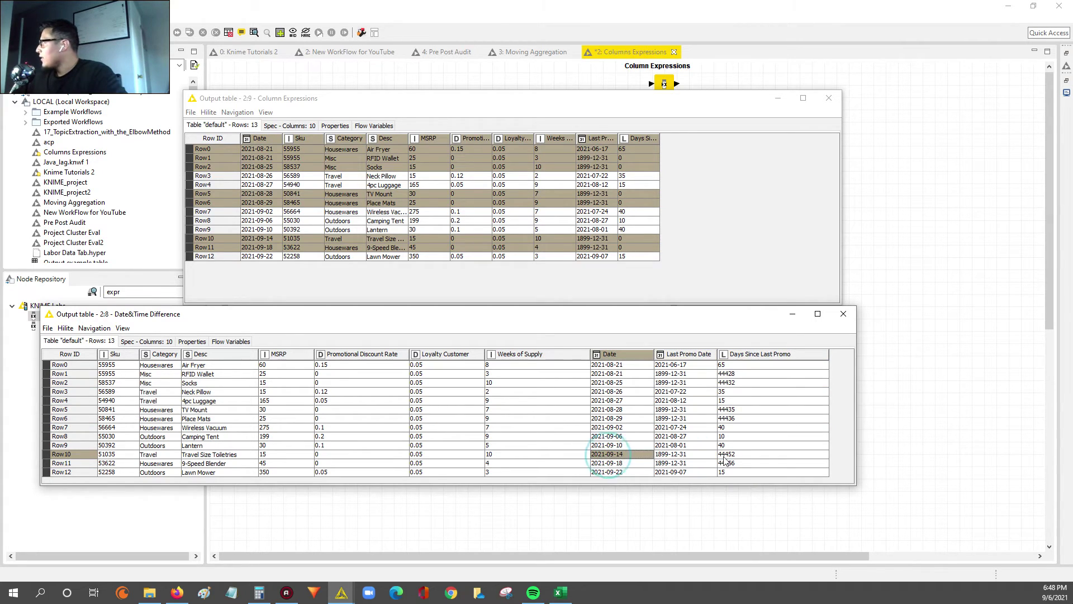
{"action": "left_click_drag", "start_coordinate": [739, 454], "coordinate": [737, 467]}
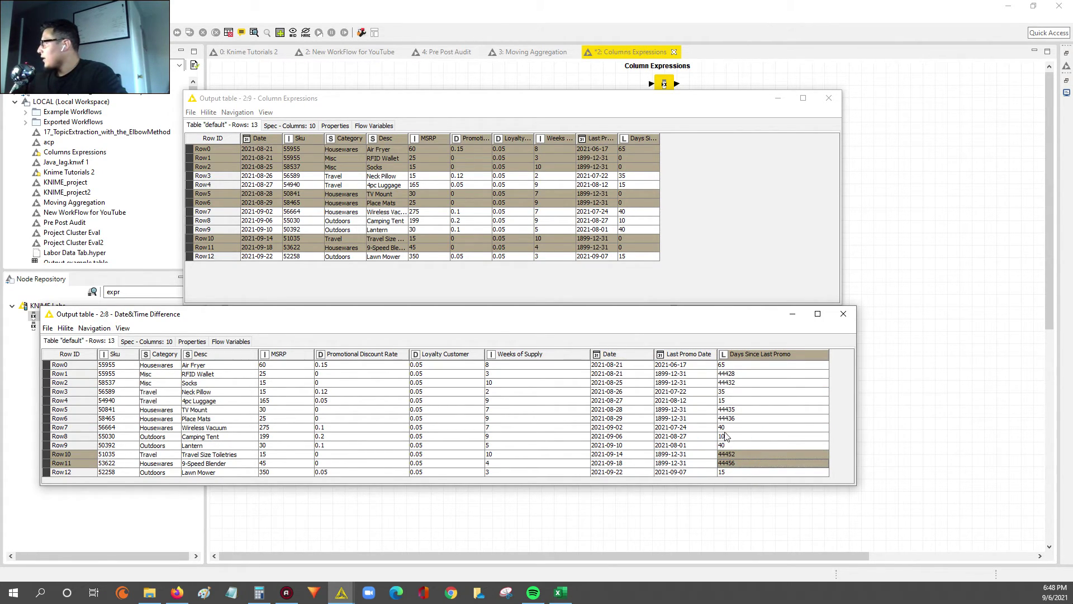
{"action": "left_click_drag", "start_coordinate": [727, 419], "coordinate": [731, 387]}
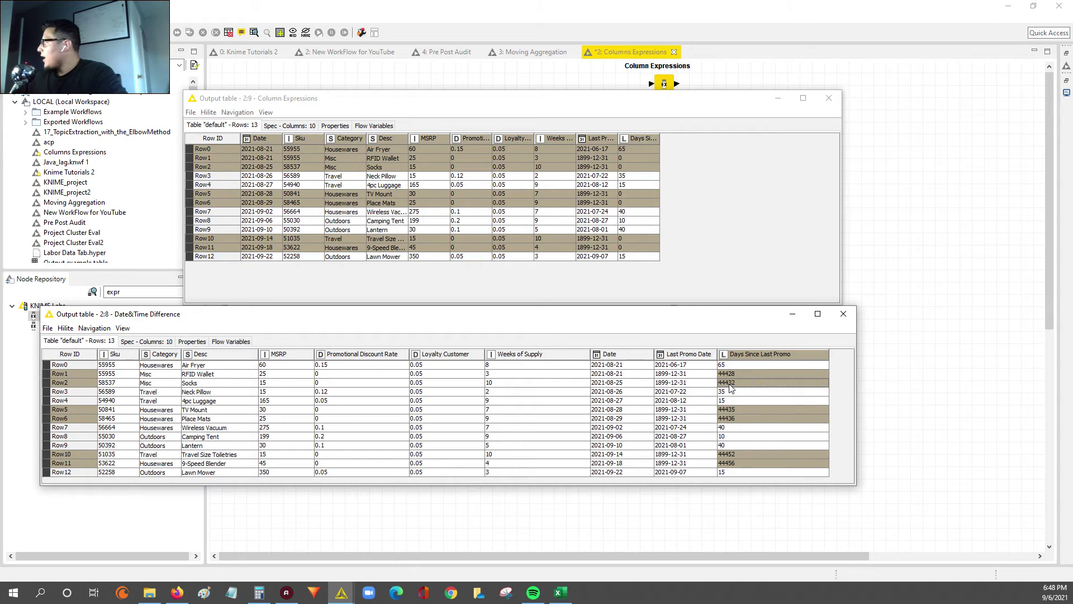
- Select the matching rows in the Column Expressions output, where those day counts are 0
{"action": "left_click_drag", "start_coordinate": [632, 191], "coordinate": [635, 202]}
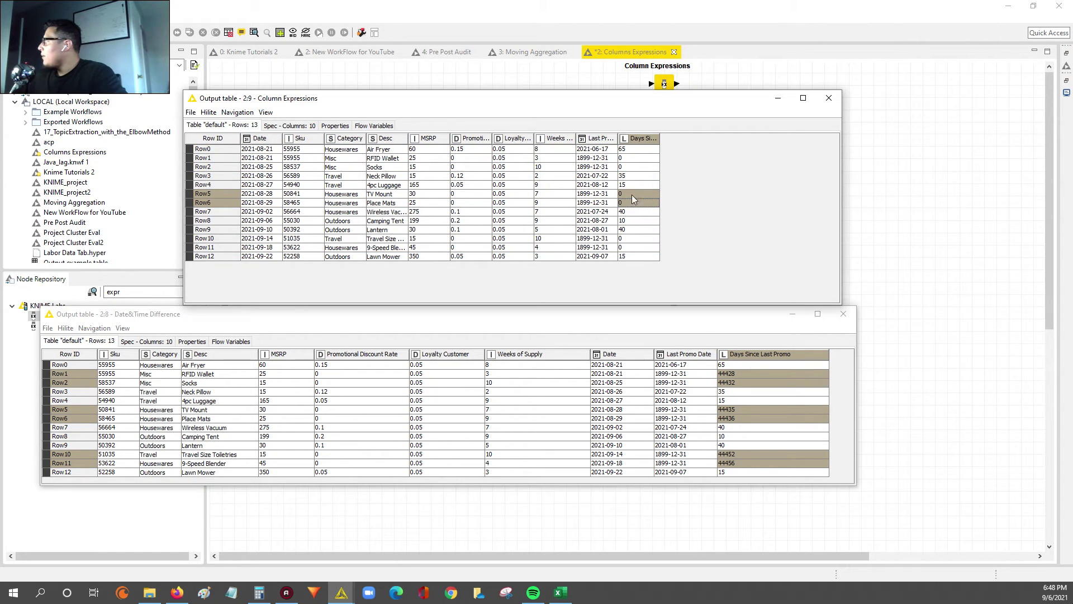
{"action": "left_click_drag", "start_coordinate": [627, 159], "coordinate": [629, 171]}
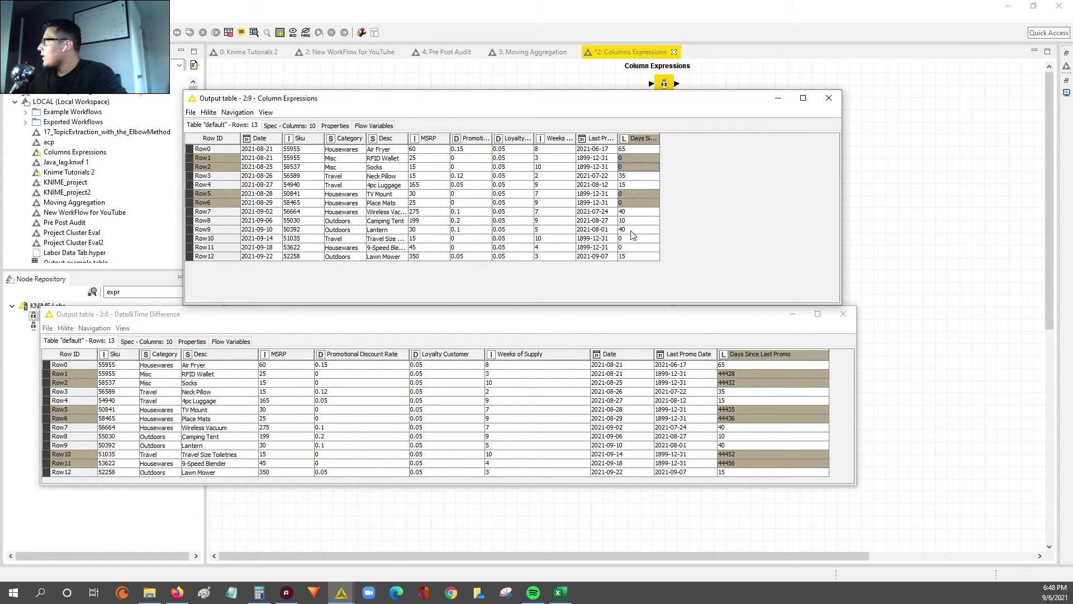
{"action": "left_click_drag", "start_coordinate": [631, 238], "coordinate": [628, 249]}
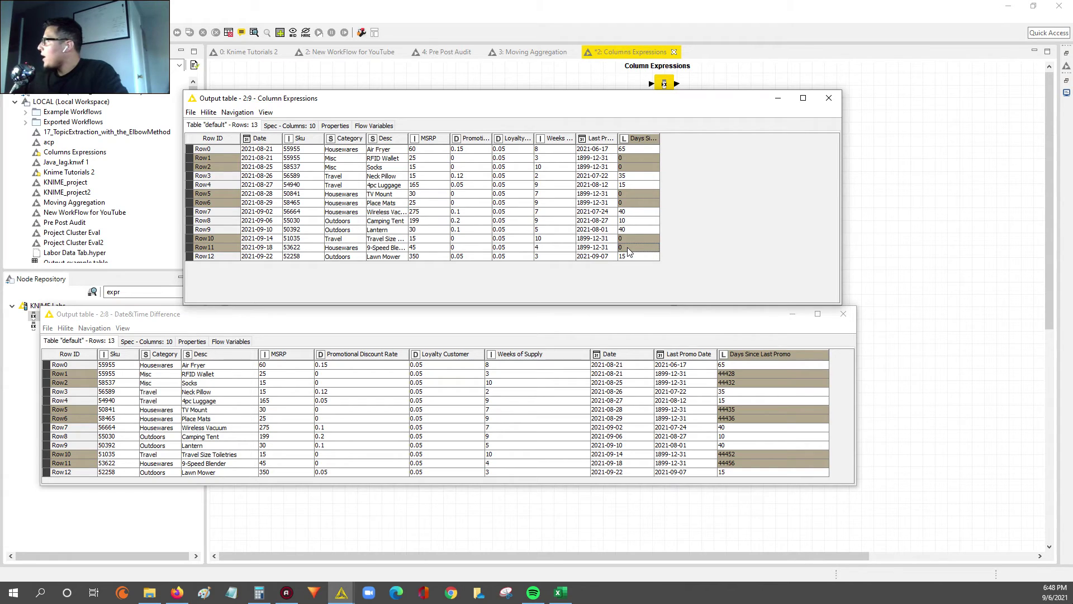
{"action": "left_click_drag", "start_coordinate": [637, 192], "coordinate": [637, 203]}
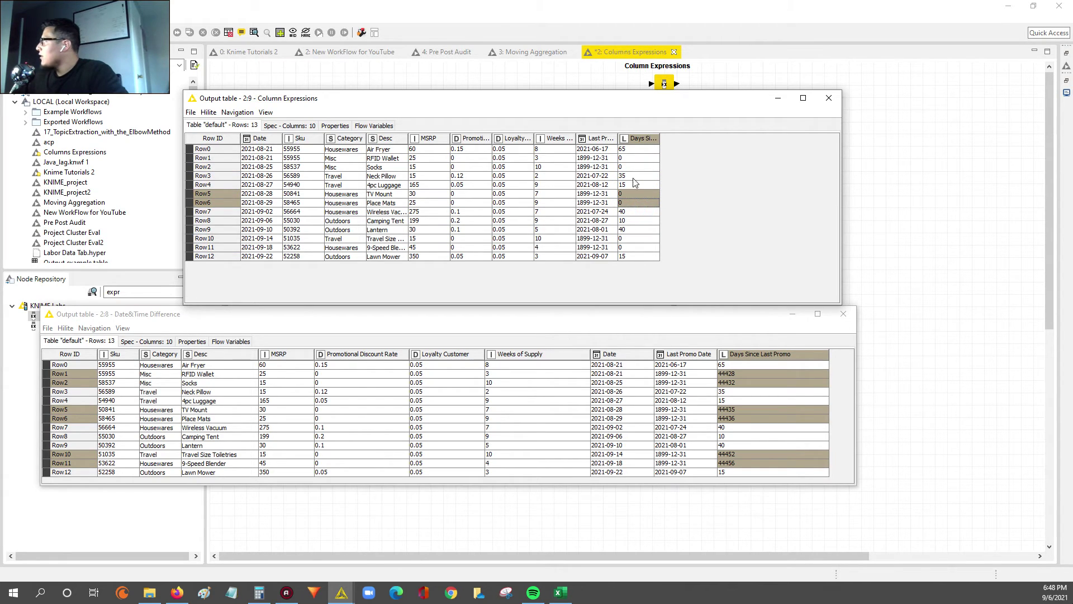
{"action": "left_click_drag", "start_coordinate": [632, 157], "coordinate": [632, 165]}
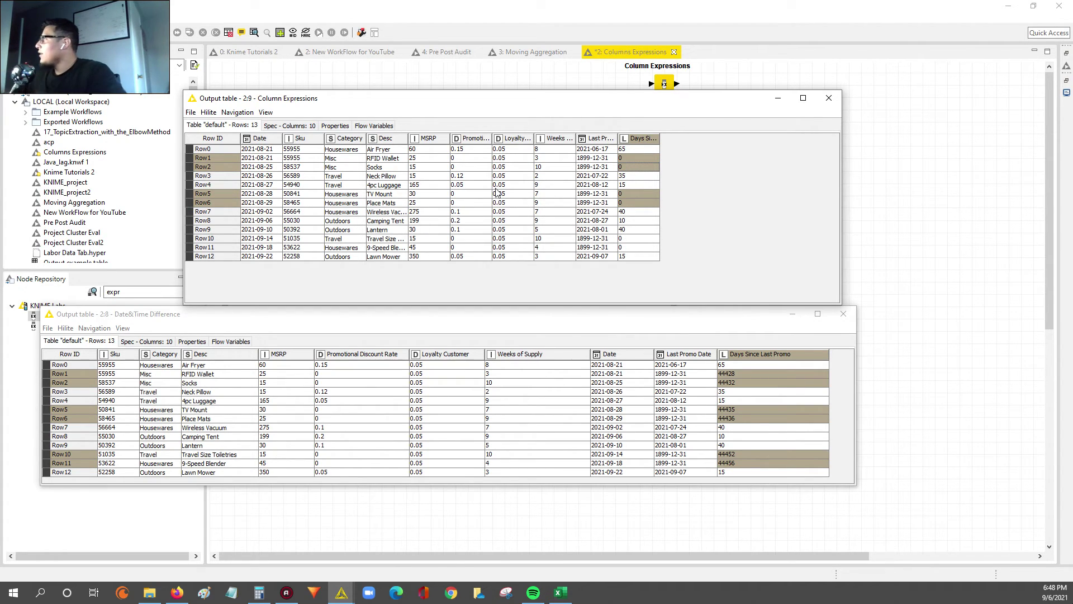
{"action": "left_click", "coordinate": [270, 158]}
{"action": "left_click_drag", "start_coordinate": [270, 158], "coordinate": [634, 169]}
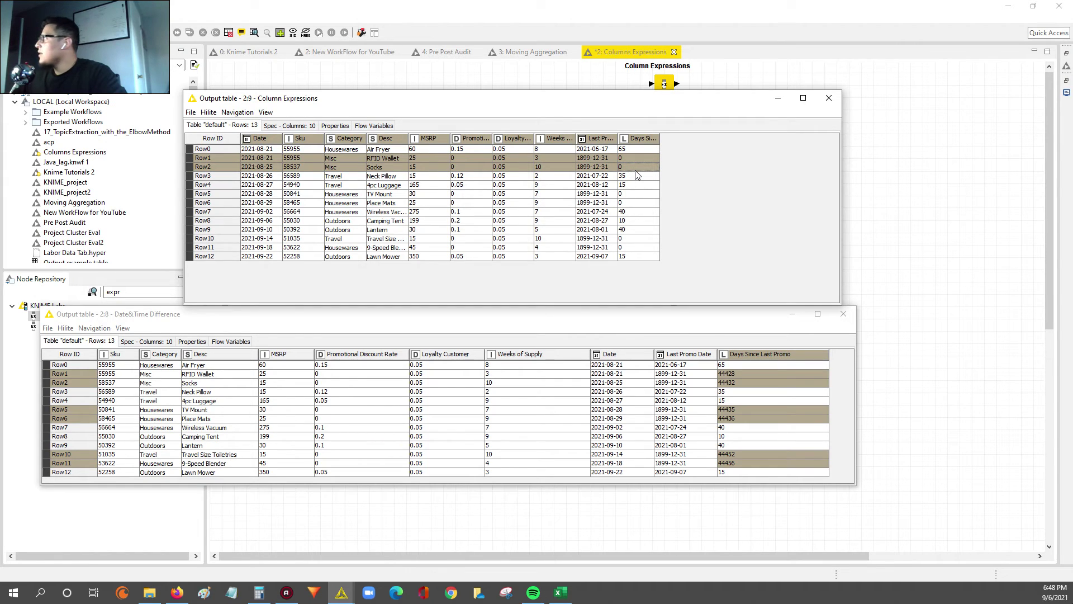
{"action": "left_click_drag", "start_coordinate": [627, 193], "coordinate": [250, 205]}
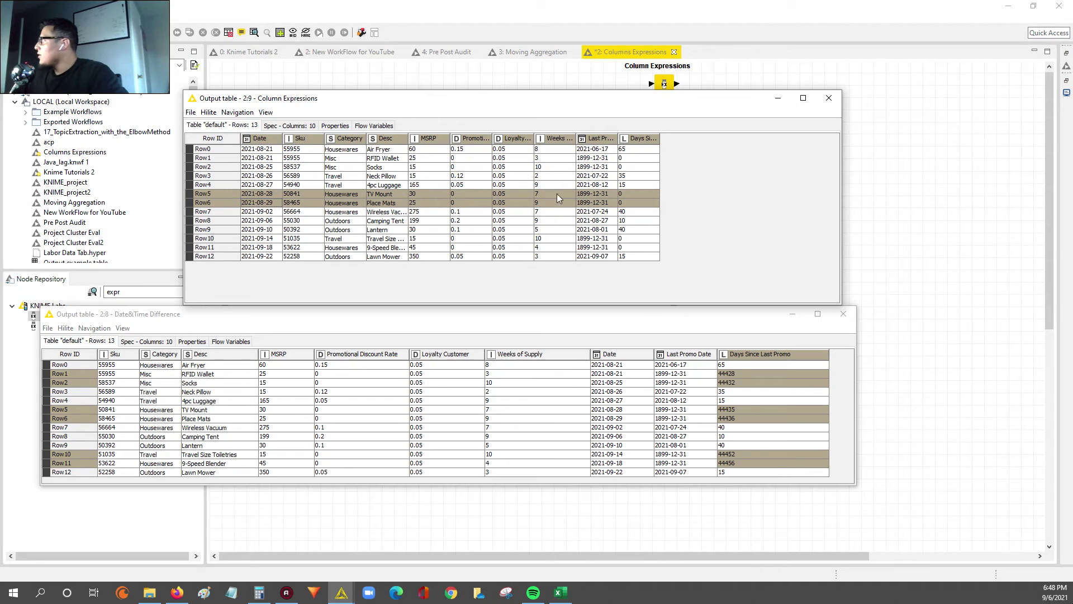
{"action": "left_click", "coordinate": [958, 230]}
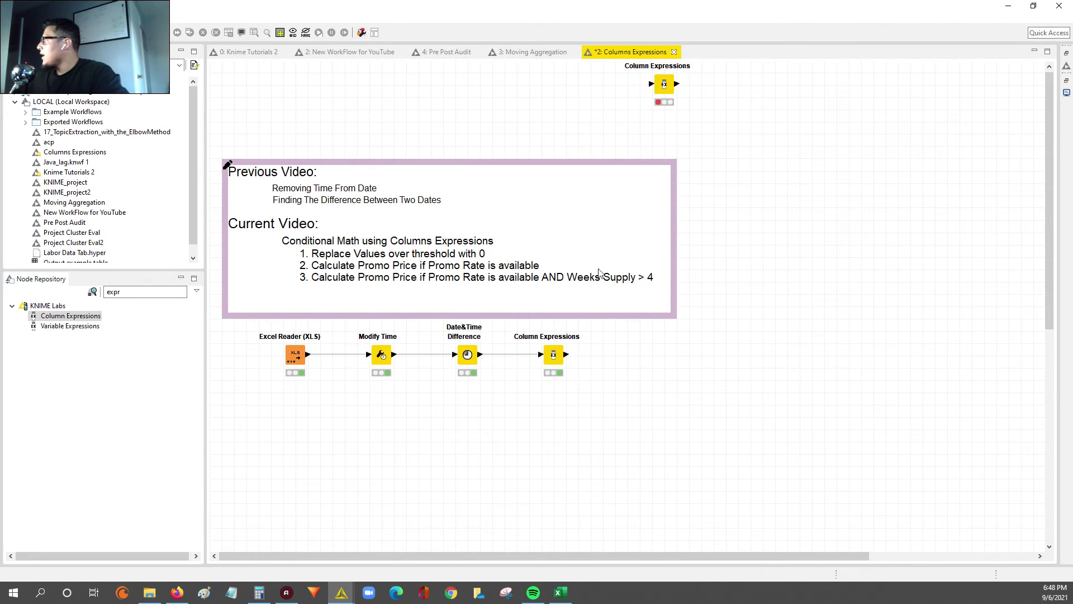
{"action": "left_click", "coordinate": [441, 284]}
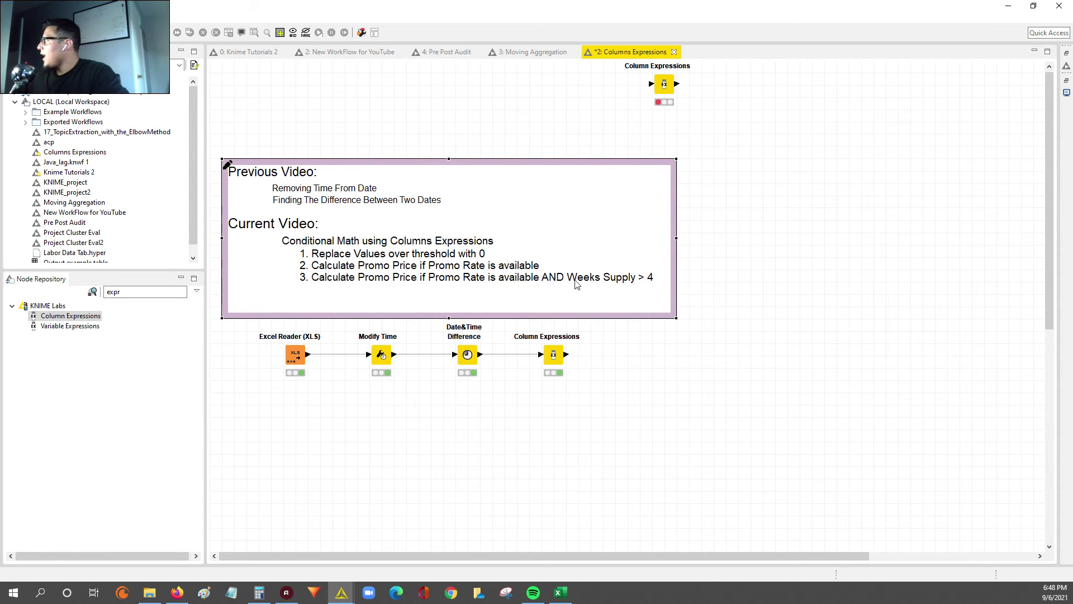
{"action": "left_click", "coordinate": [554, 356]}
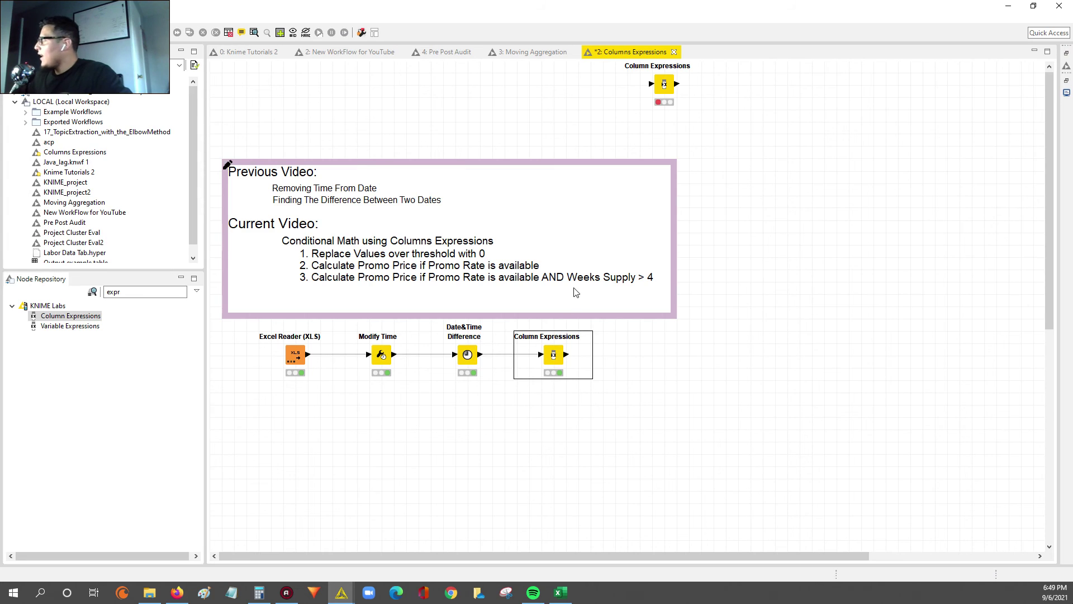
- Reopen the Column Expressions dialog and select the full three-line if/else expression
{"action": "left_click", "coordinate": [554, 356]}
{"action": "double_click", "coordinate": [554, 357]}
{"action": "left_click_drag", "start_coordinate": [541, 293], "coordinate": [323, 271]}
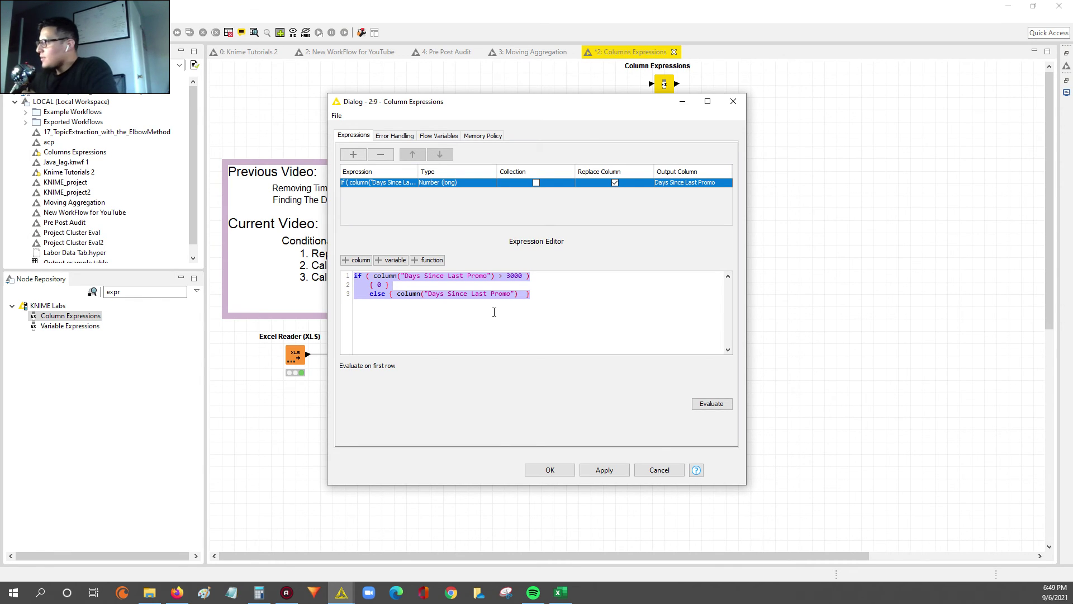
{"action": "left_click", "coordinate": [531, 294]}
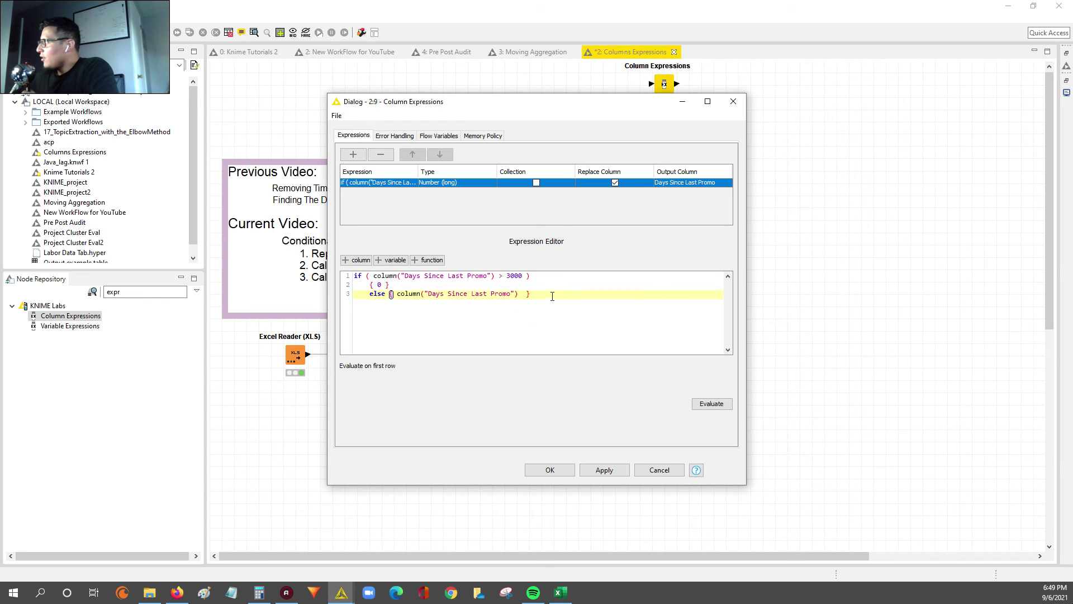
{"action": "left_click_drag", "start_coordinate": [531, 294], "coordinate": [341, 270]}
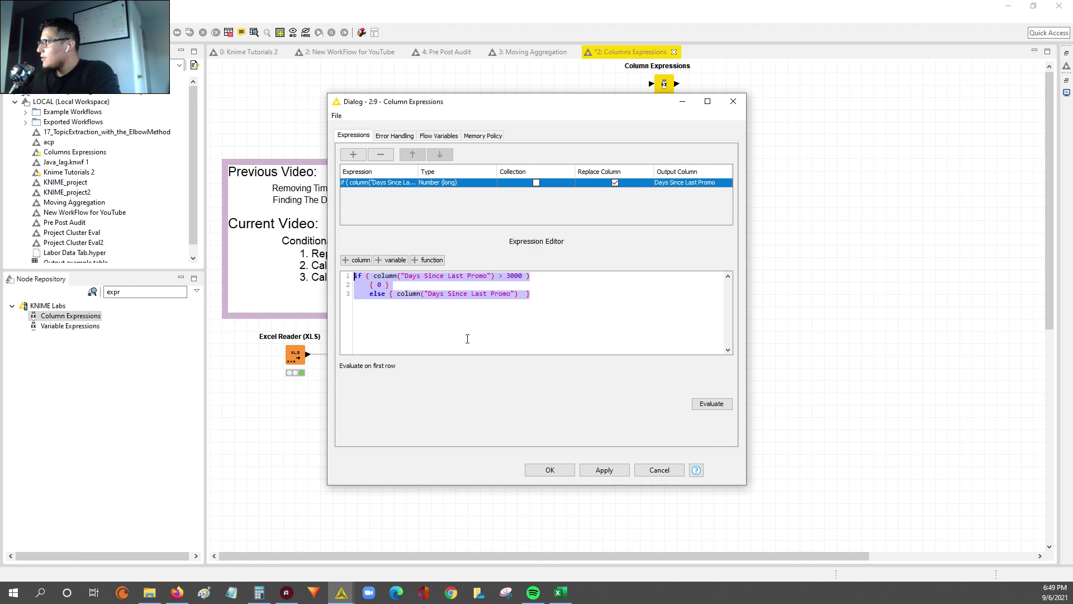
{"action": "left_click", "coordinate": [520, 323]}
{"action": "left_click_drag", "start_coordinate": [551, 292], "coordinate": [331, 279]}
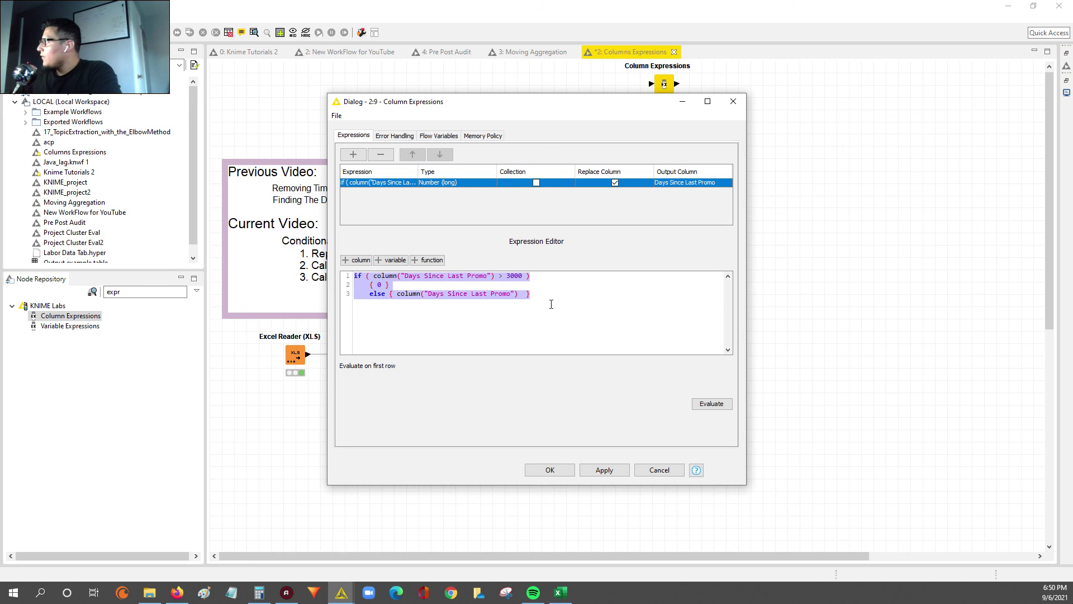
{"action": "left_click_drag", "start_coordinate": [576, 297], "coordinate": [406, 296]}
{"action": "key", "text": "ctrl+a"}
{"action": "left_click", "coordinate": [570, 301]}
{"action": "key", "text": "ctrl+a"}
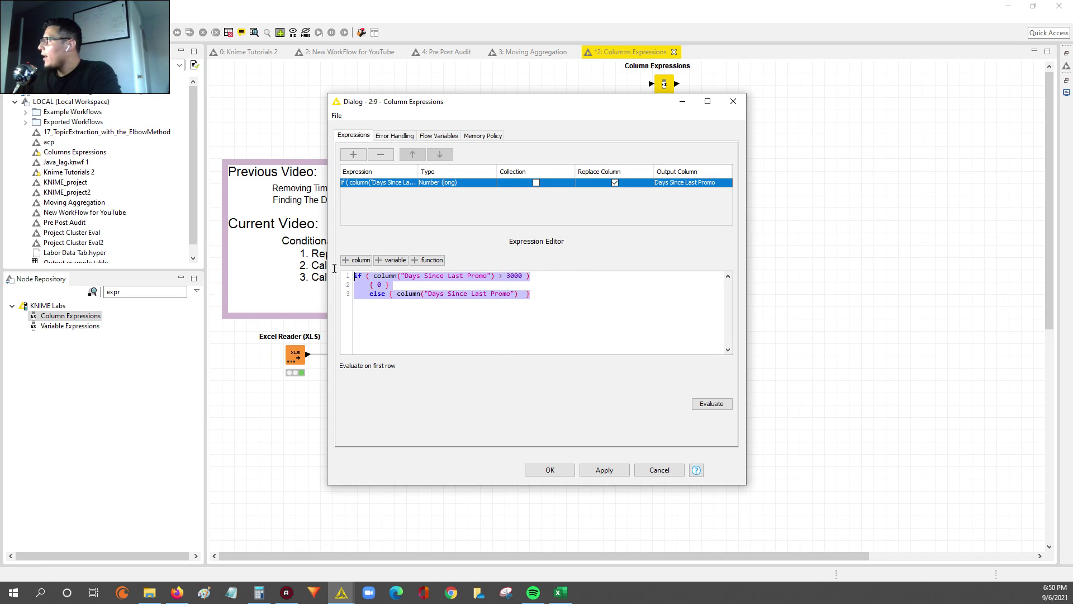